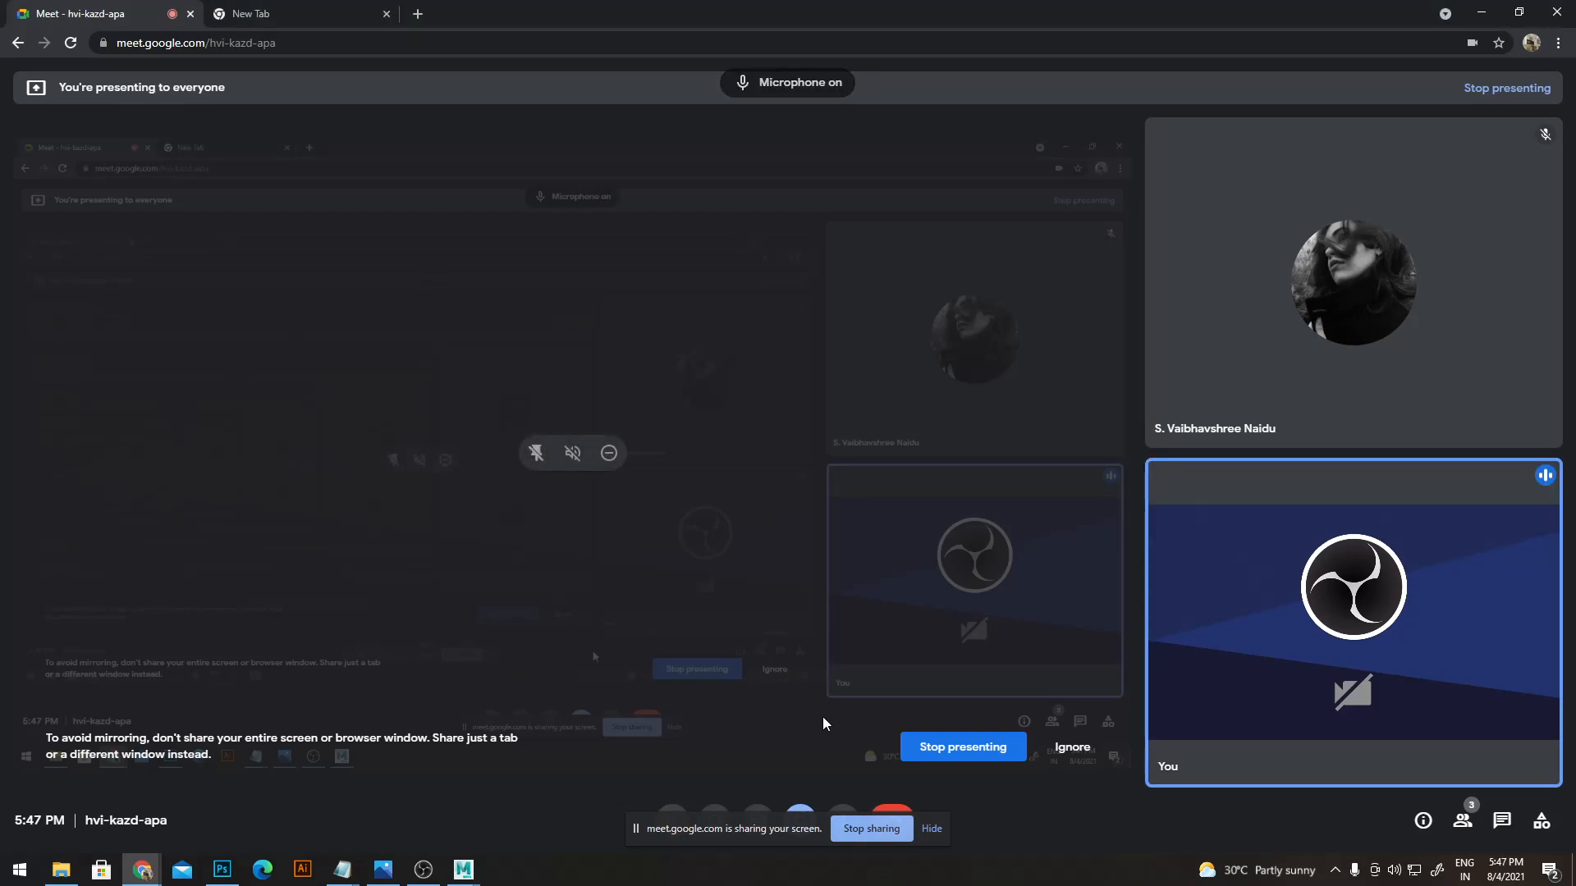
- Switch from the meeting window to Maya's empty perspective scene
left_click(1482, 14)
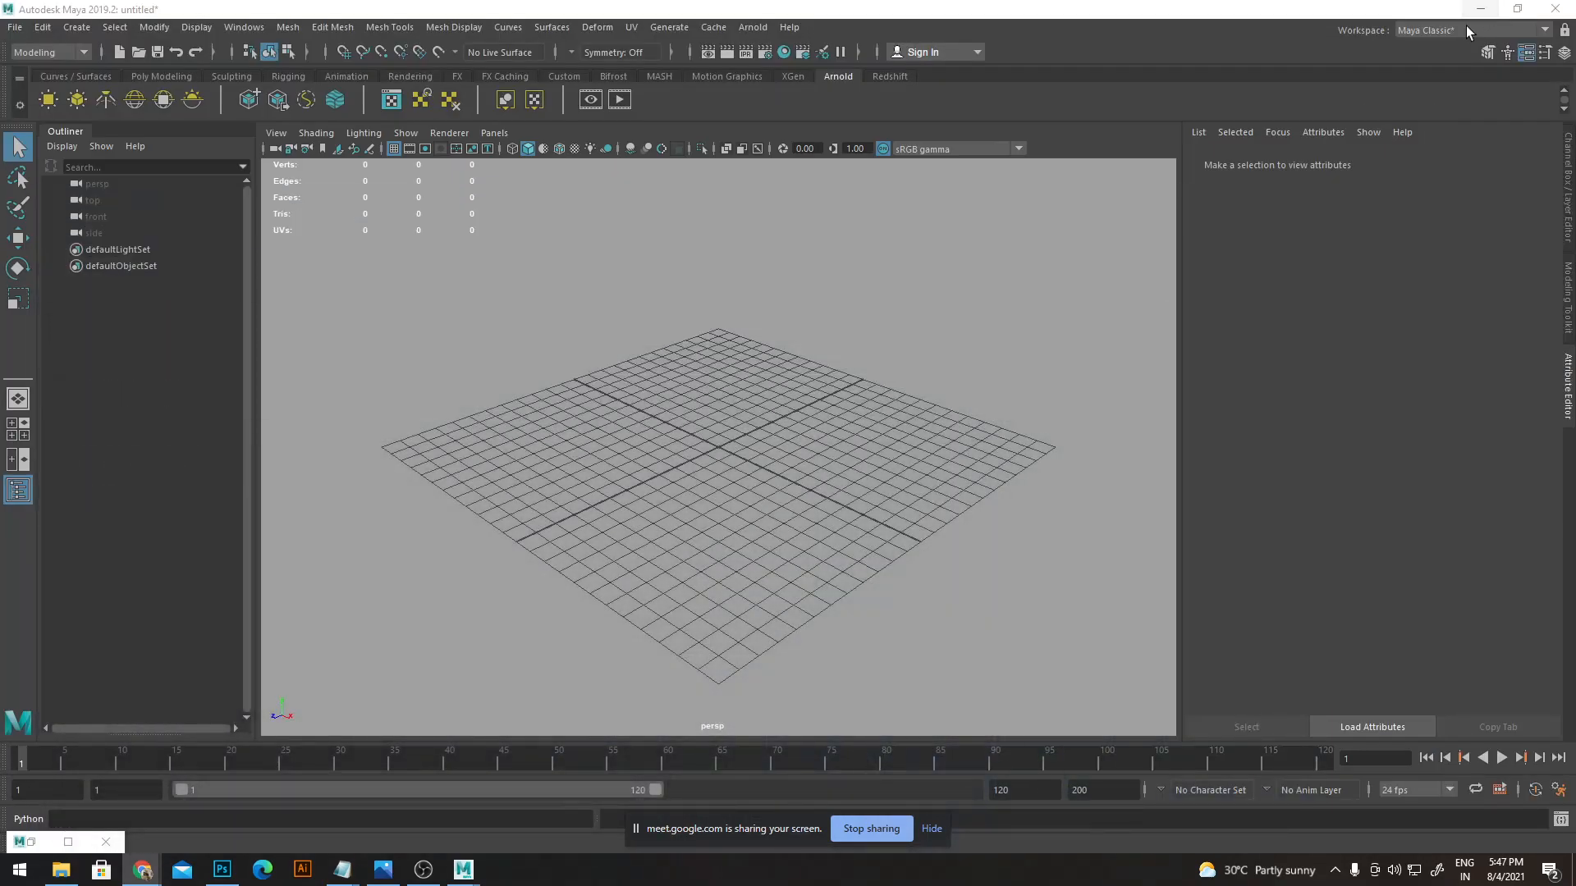
scroll(725, 486, "down", 3)
scroll(726, 476, "up", 6)
left_click_drag(726, 475, 682, 333, "alt")
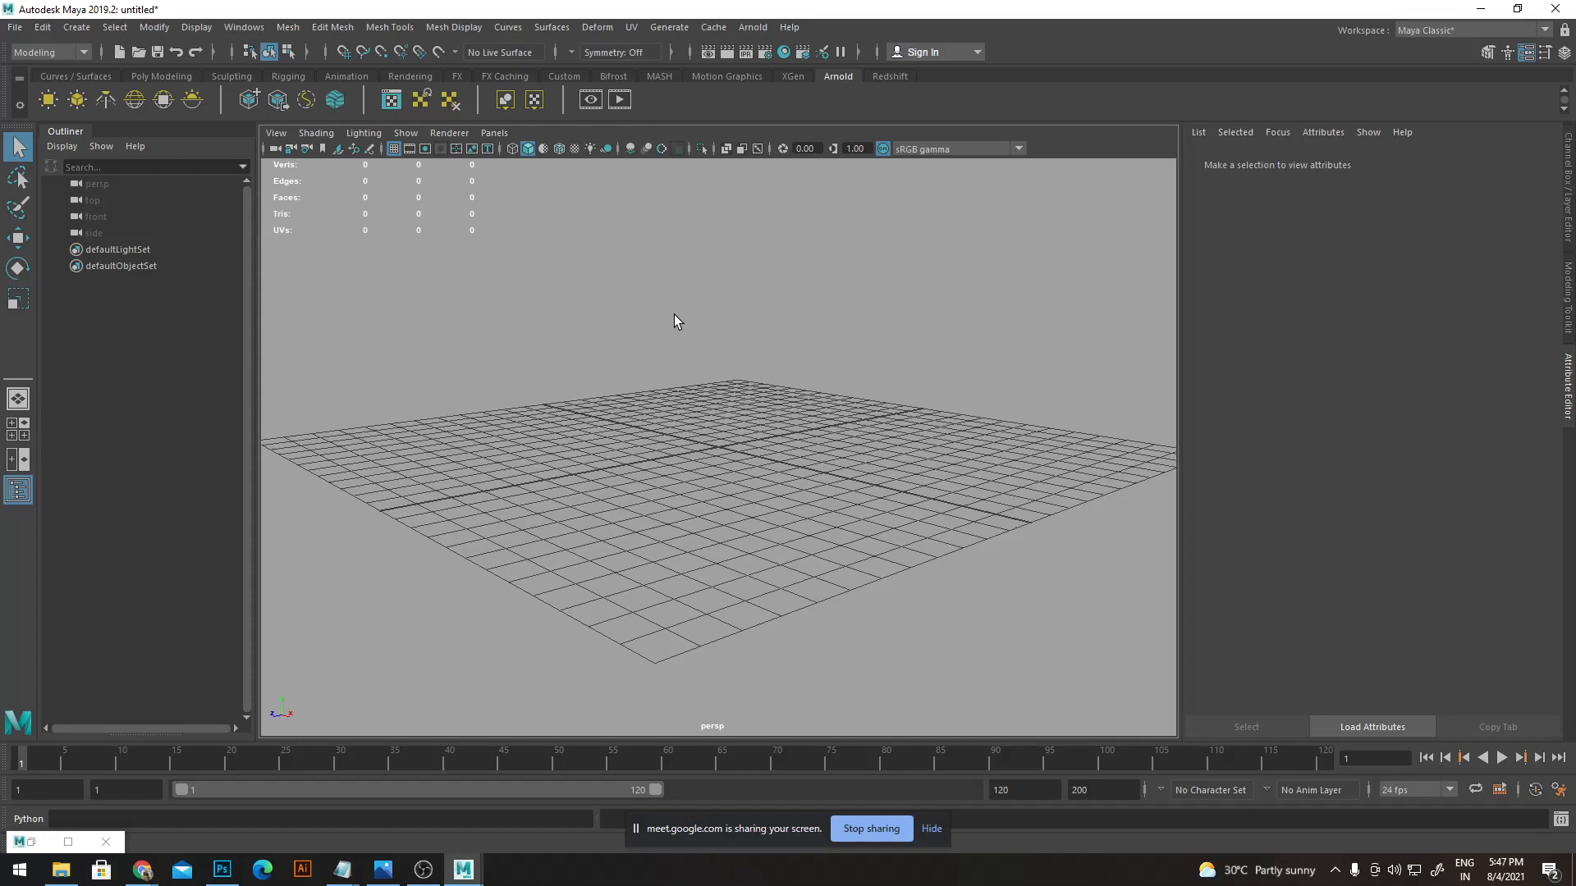
mouse_move(419, 867)
key("space")
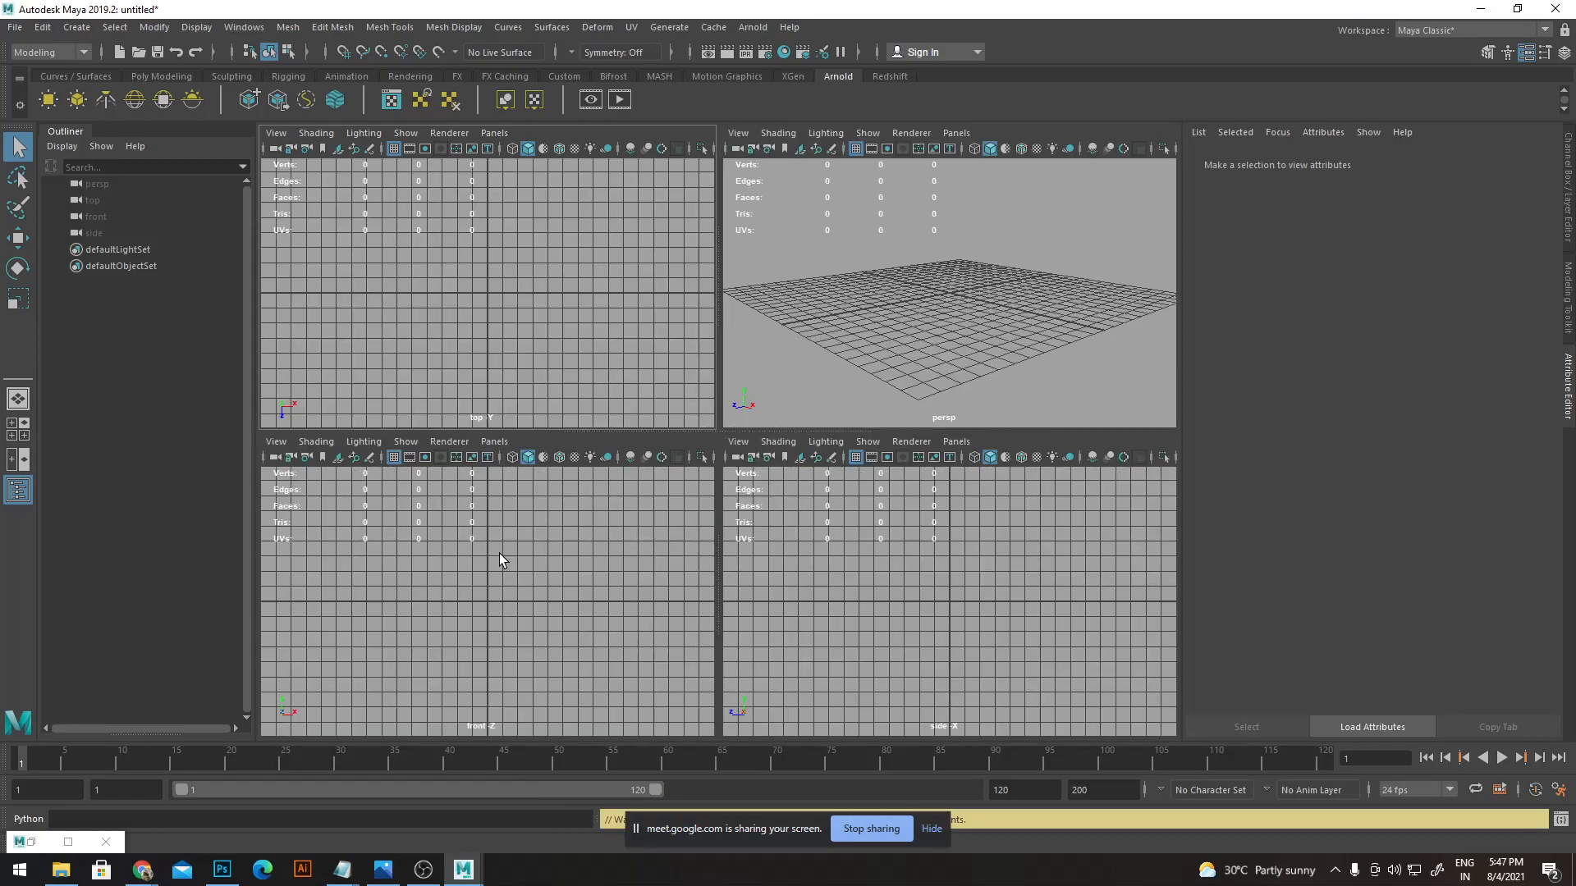
key("space")
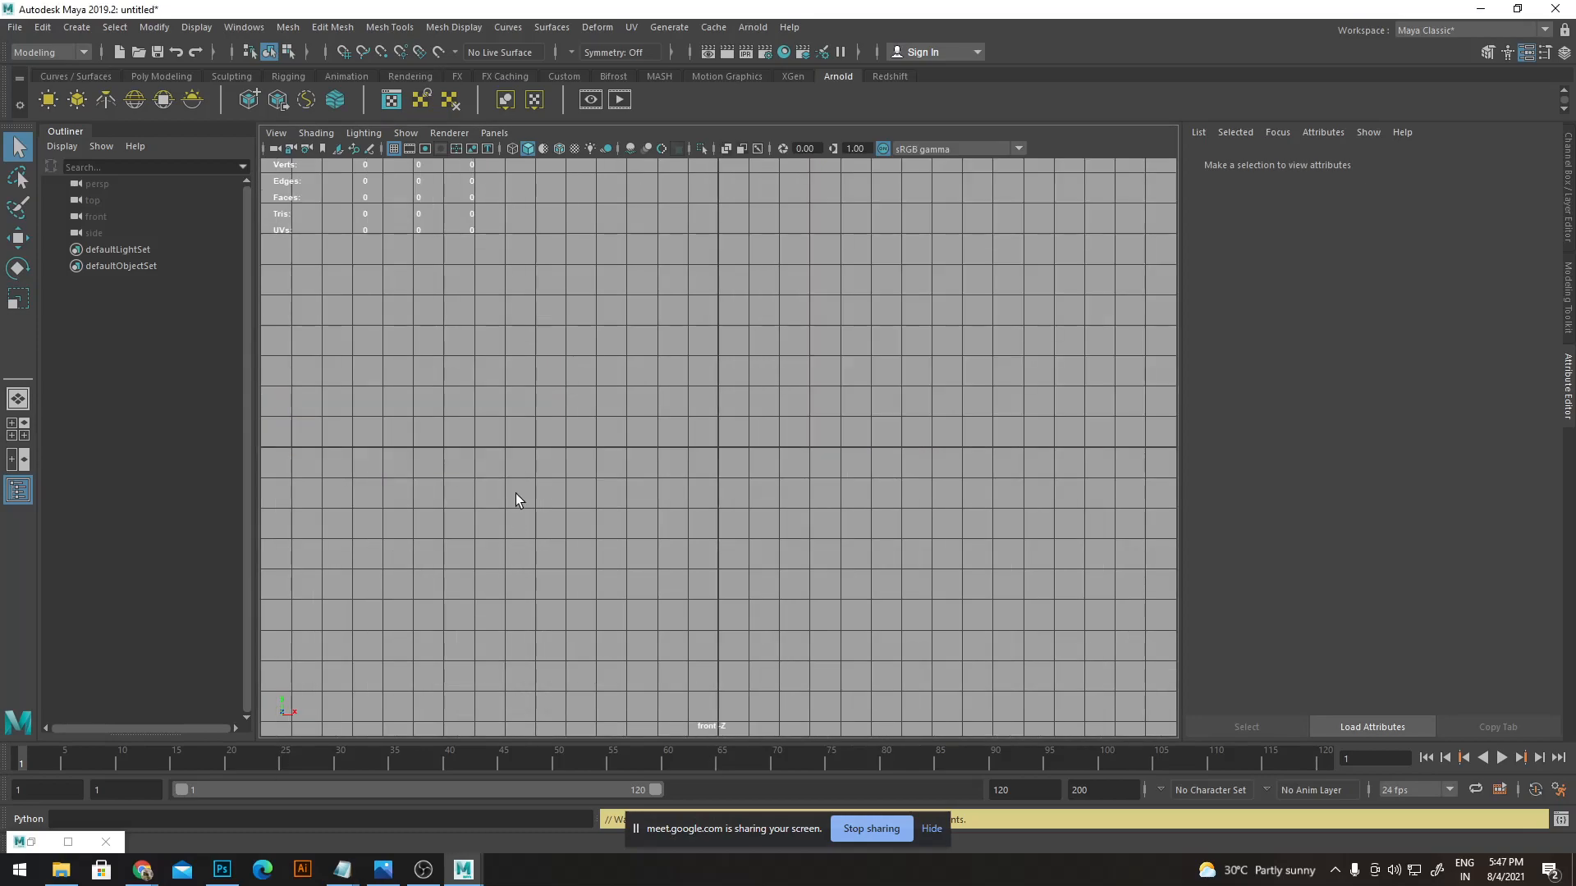
key("space")
key("space")
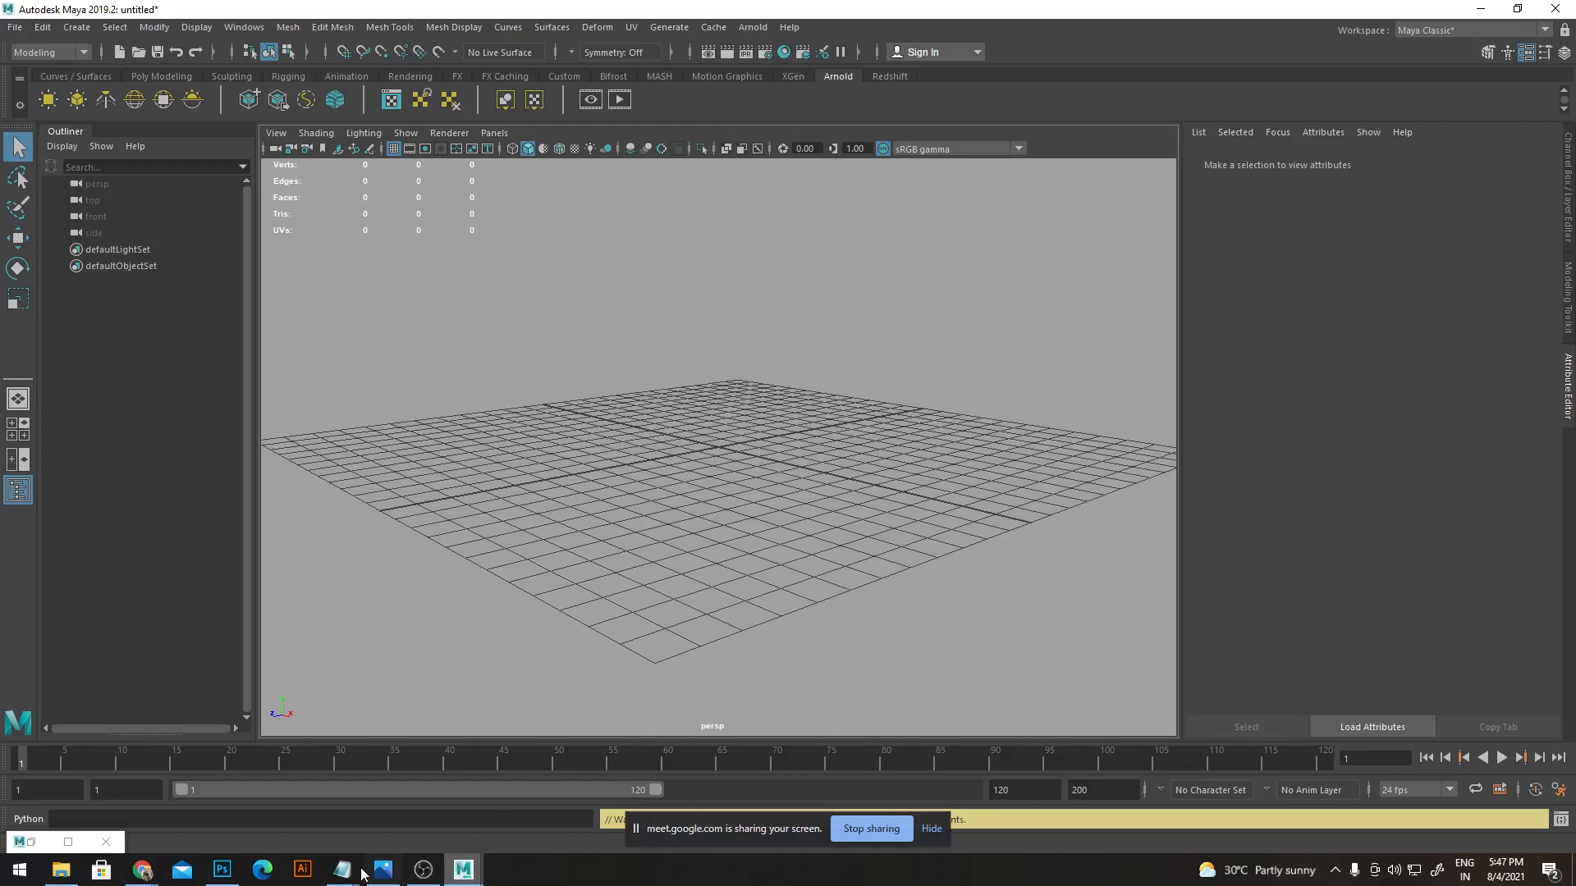
mouse_move(160, 877)
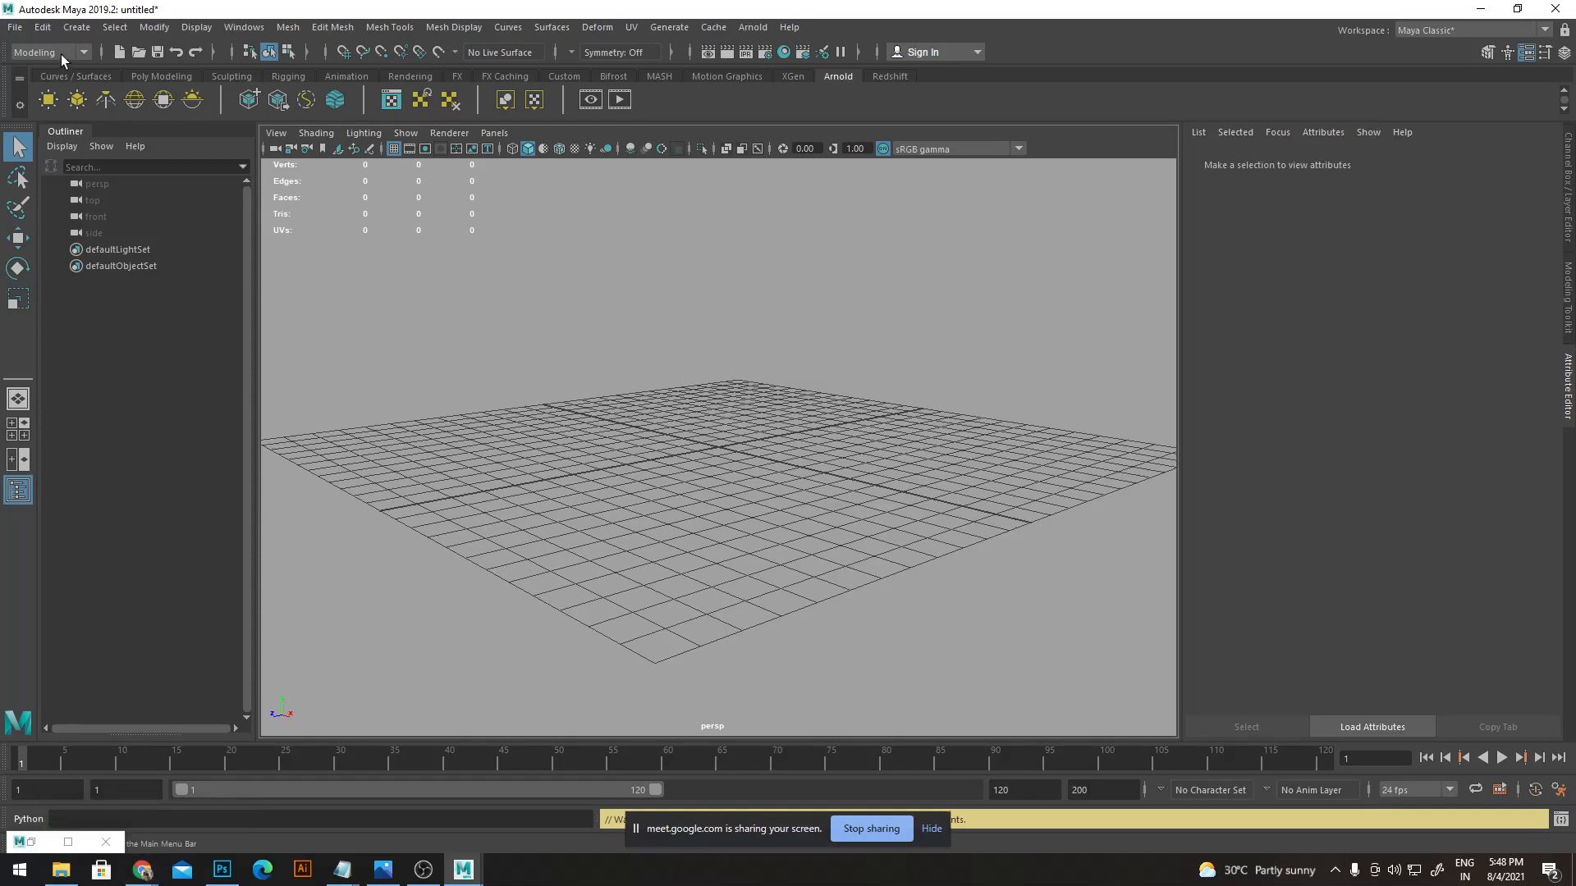
- Create a polygon cube at the centre of the grid and raise it above the ground plane
left_click(161, 76)
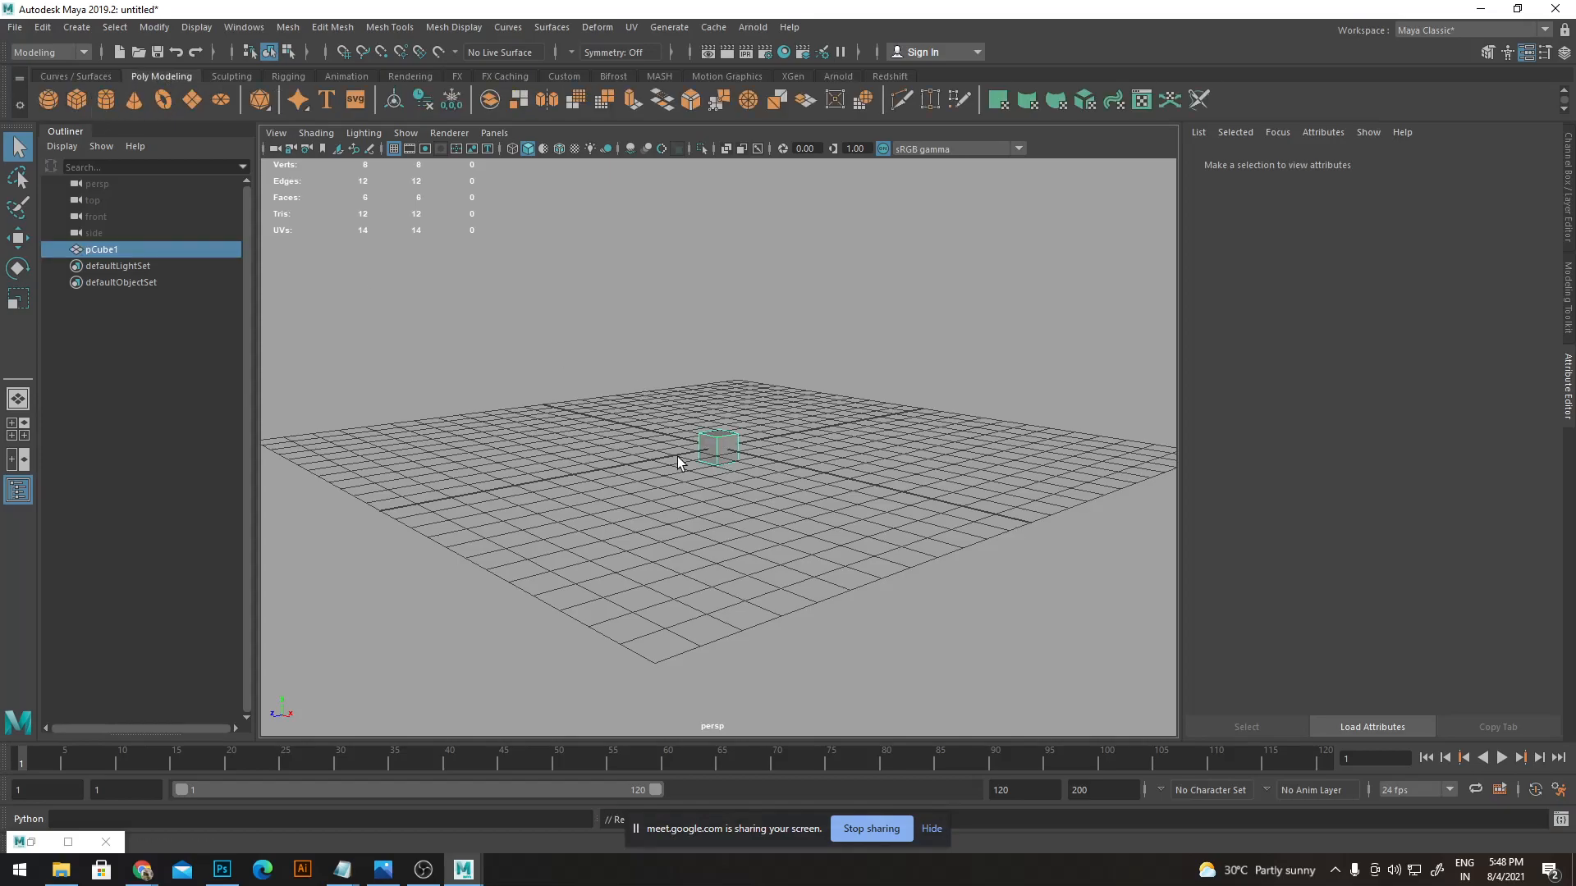
key("w")
left_click_drag(721, 366, 716, 279)
left_click_drag(716, 279, 846, 513, "alt")
scroll(876, 489, "up", 6)
key("e")
key("r")
scroll(1020, 475, "up", 5)
scroll(732, 504, "down", 3)
left_click_drag(731, 503, 767, 397, "alt")
- Assign a new Arnold aiStandardSurface material to the cube and show the material's attributes
right_click_drag(886, 376, 854, 791)
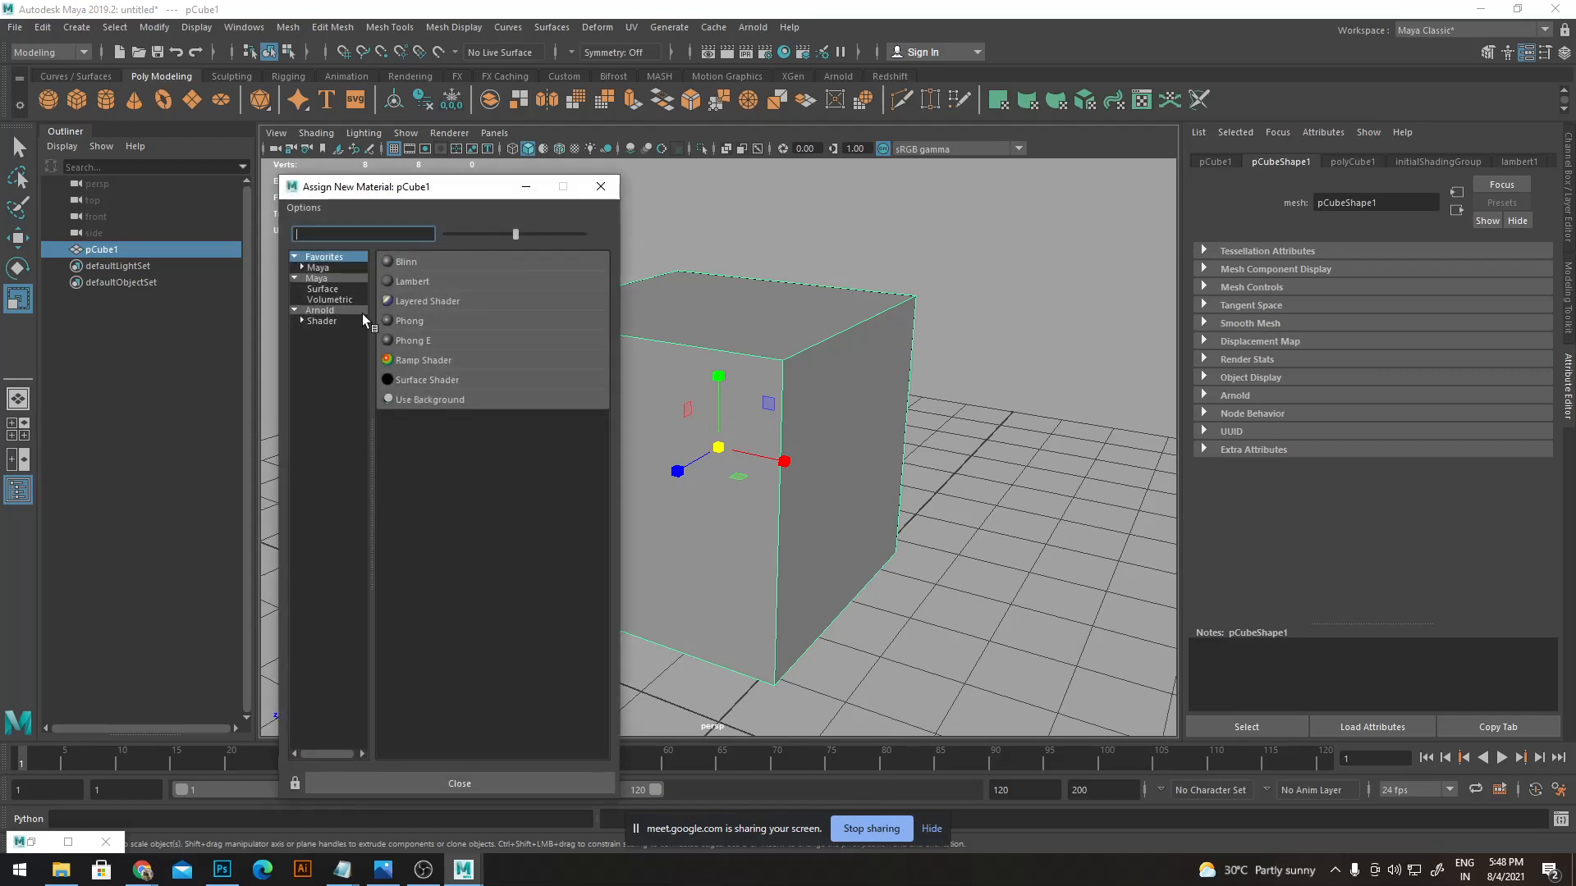
left_click(325, 320)
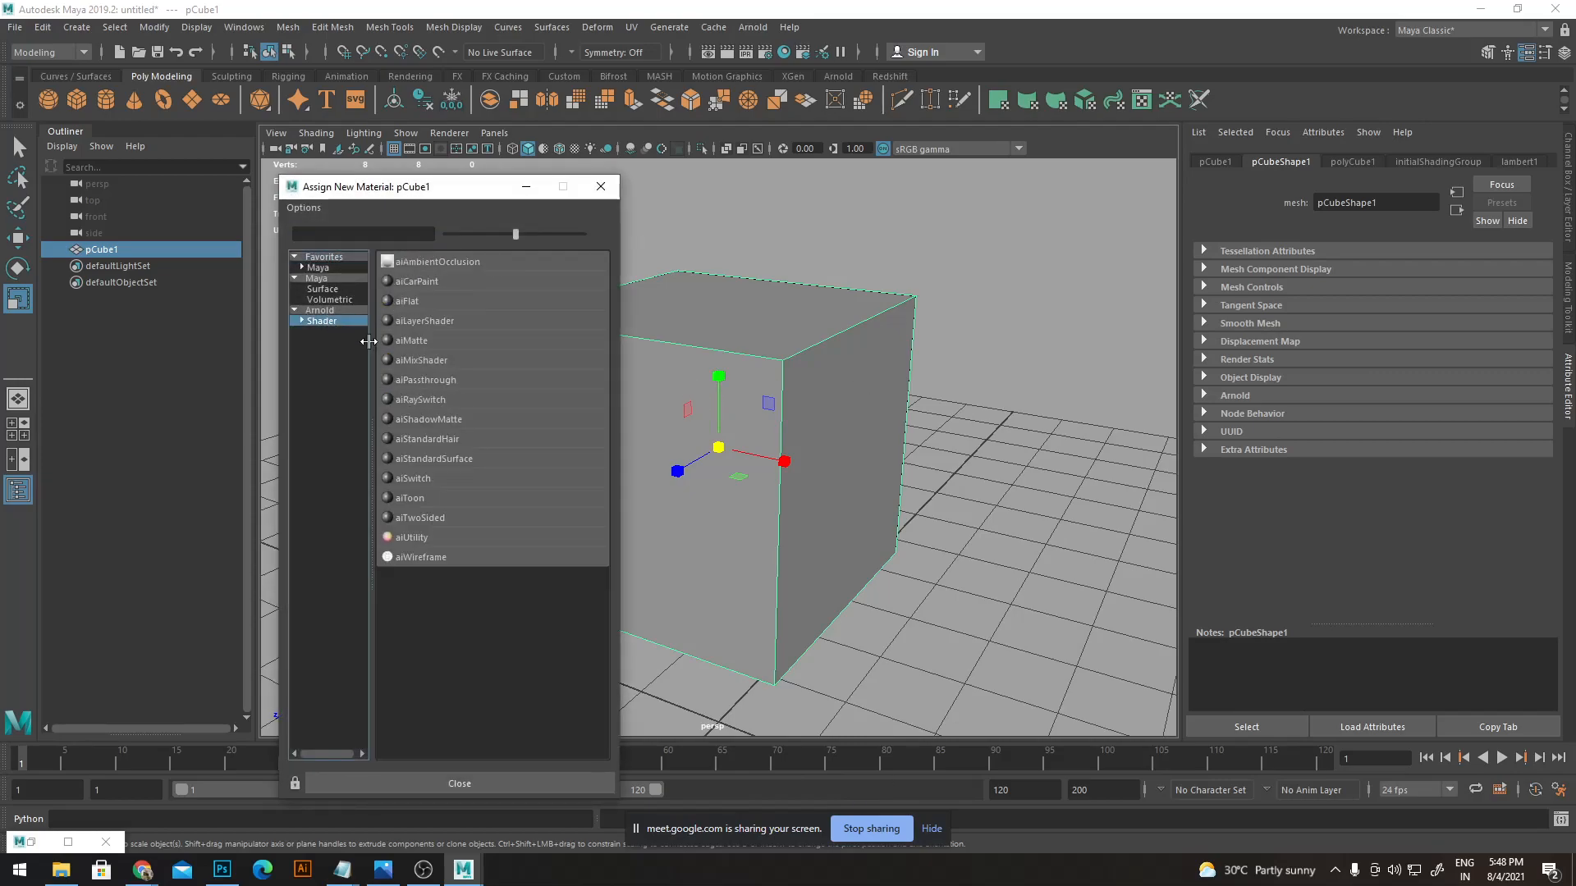
left_click(427, 462)
left_click(1436, 162)
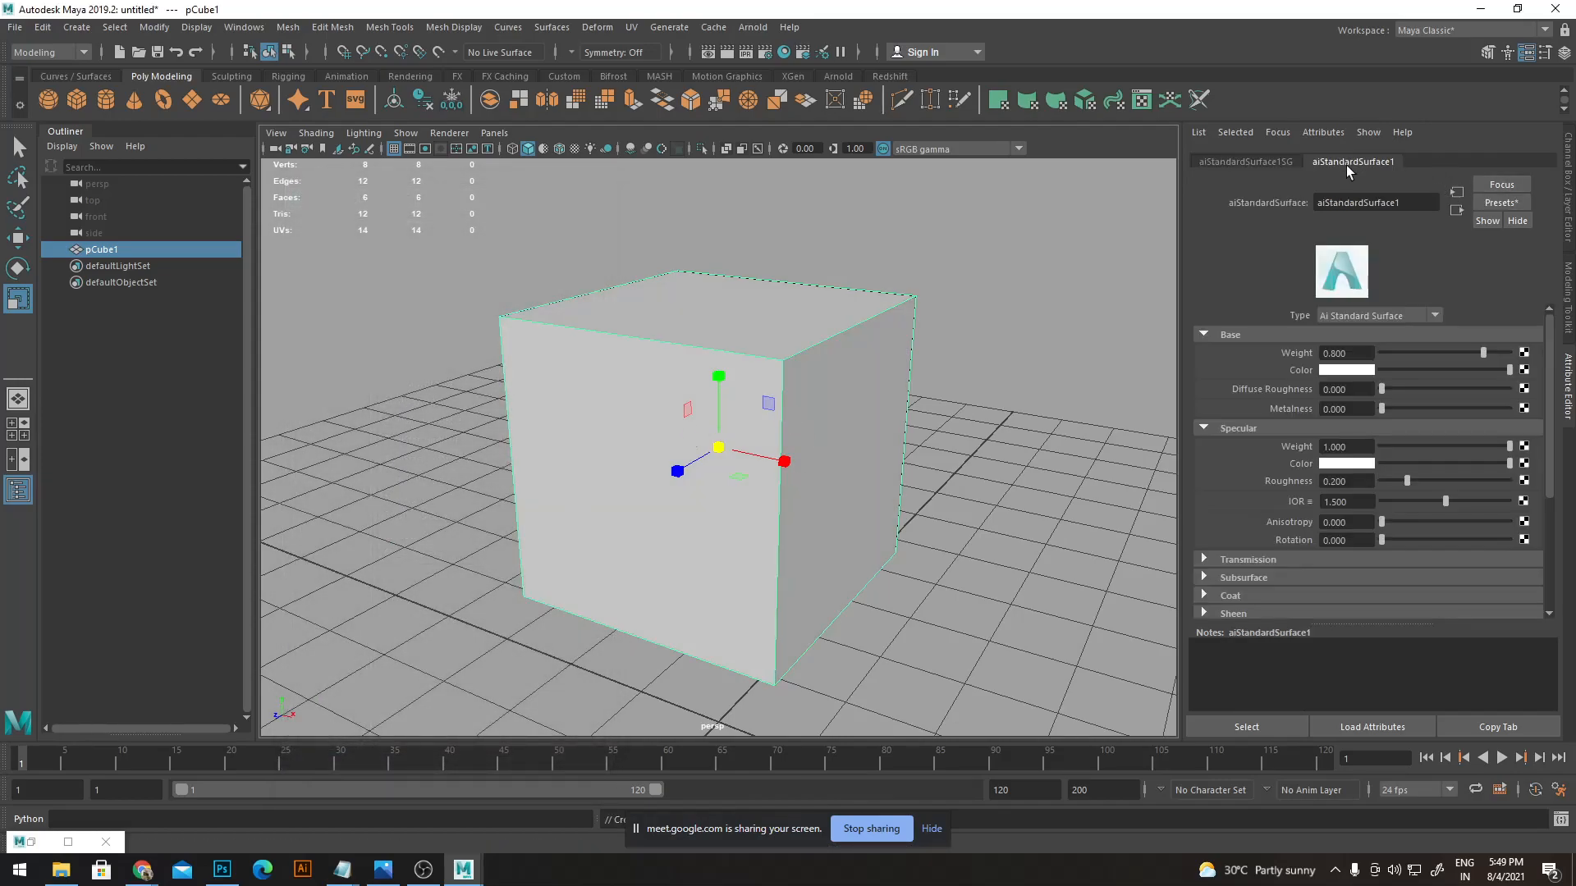
- Open Hypershade and set its material viewer to preview the Shader Ball with the Arnold renderer
left_click(786, 52)
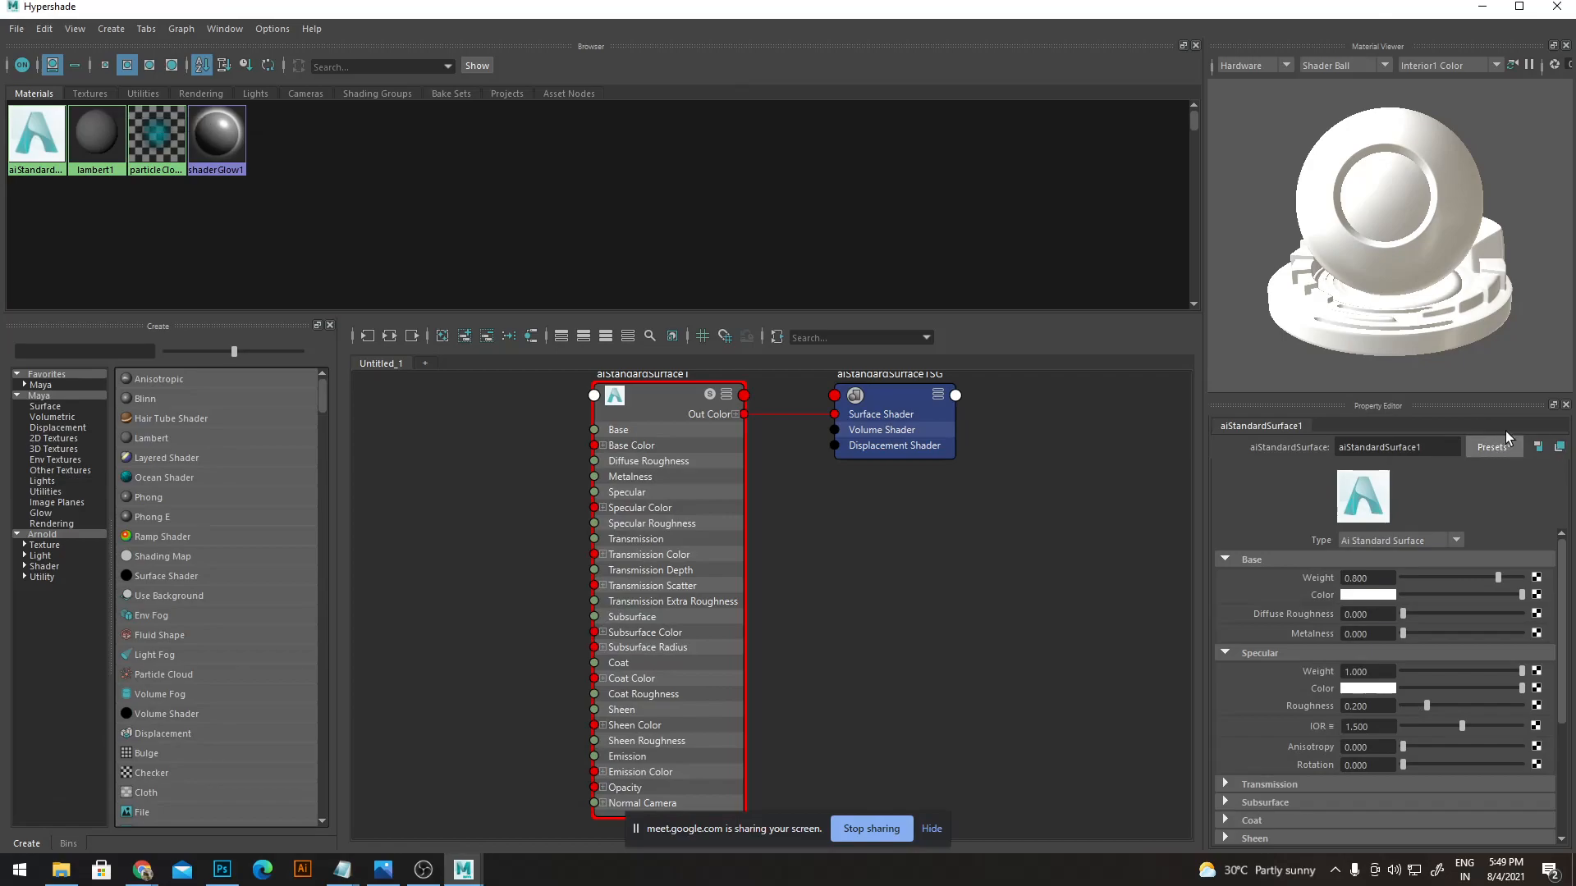
left_click(1350, 68)
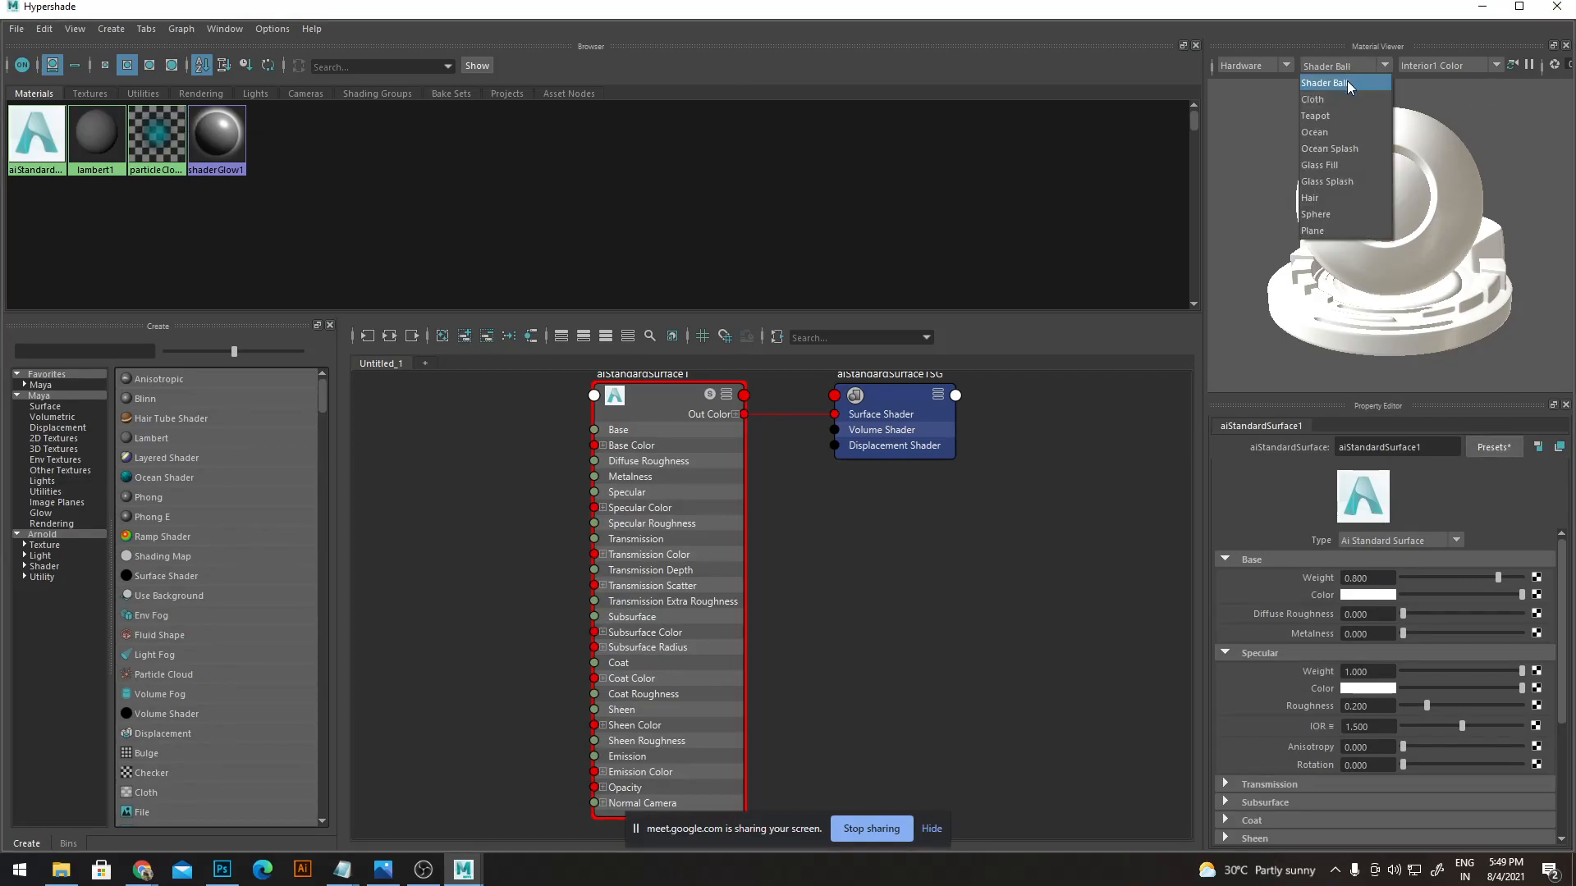
left_click(1350, 83)
left_click(1268, 66)
left_click(1261, 101)
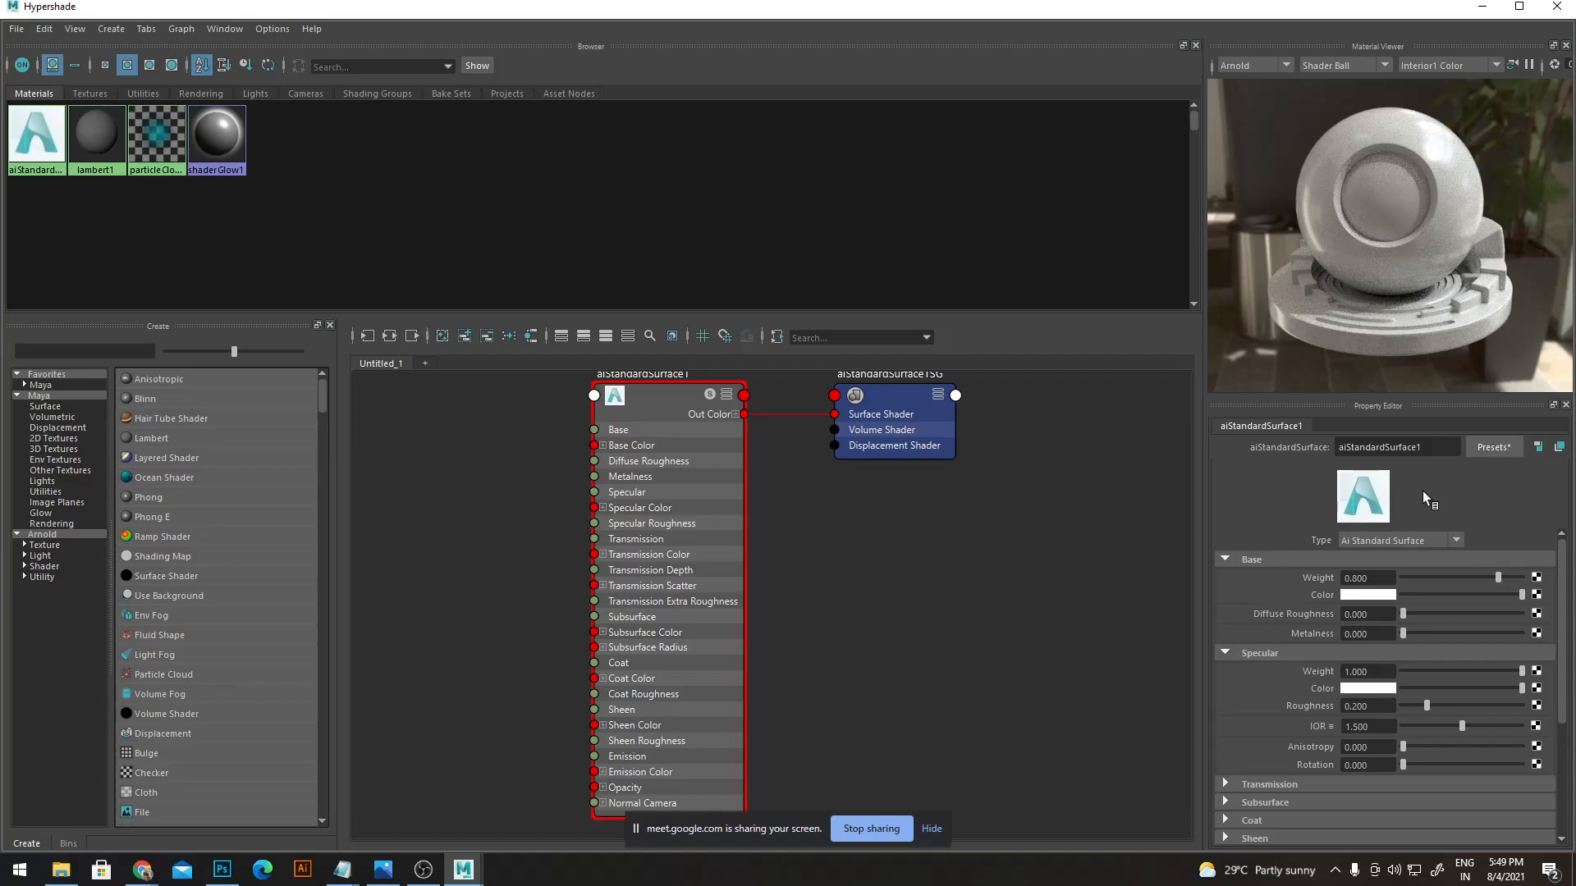
- Try out built-in presets such as Balloon on the aiStandardSurface1 material, and return to the scene with the cube
left_click(1492, 447)
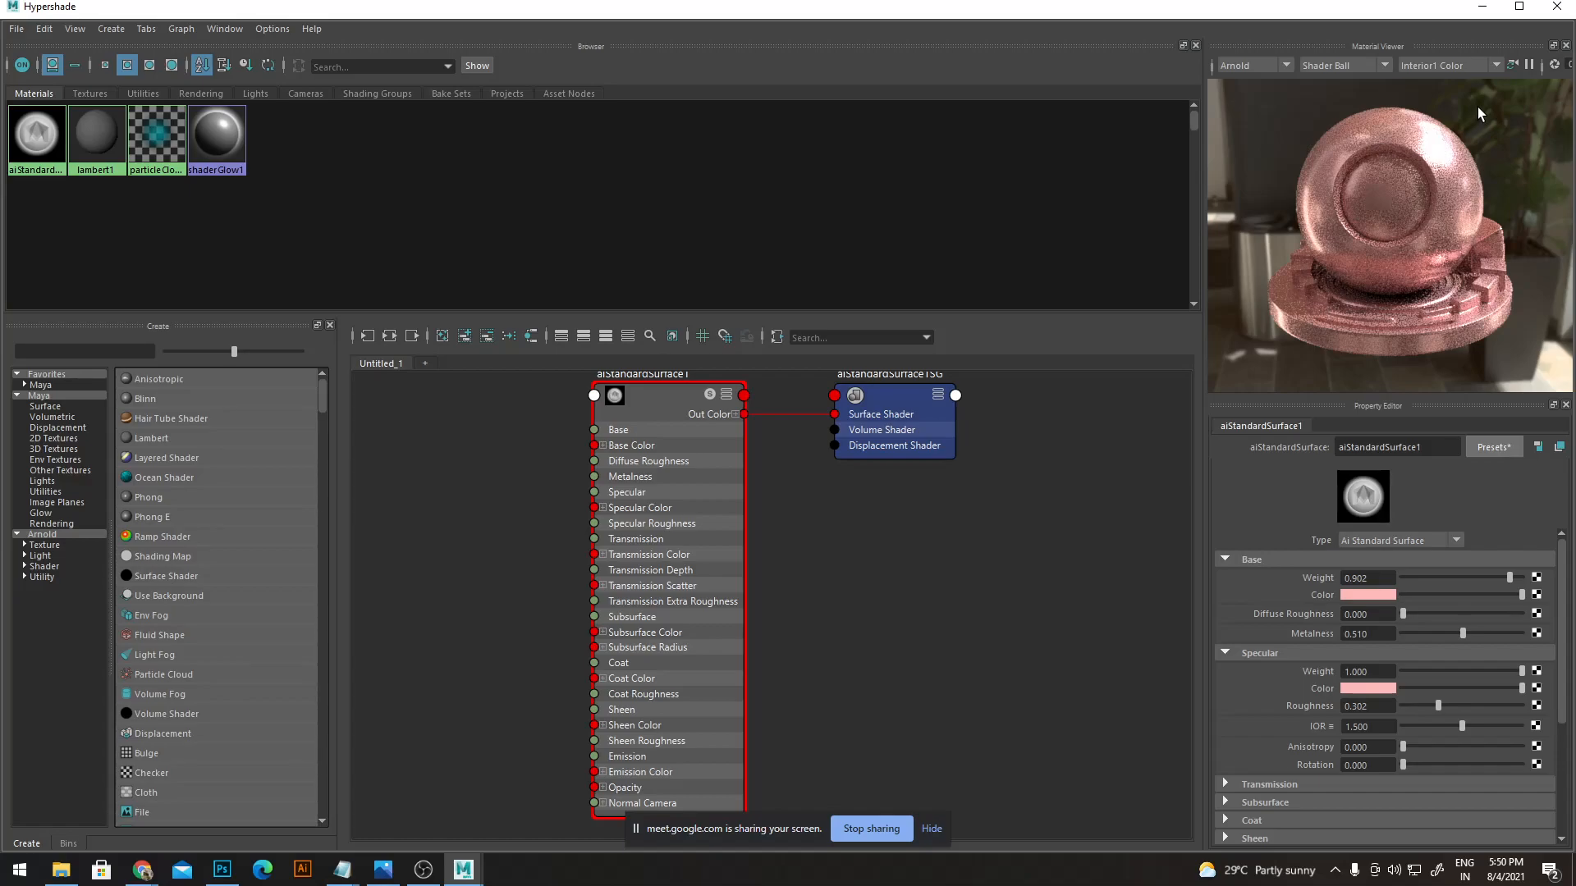
left_click(1482, 7)
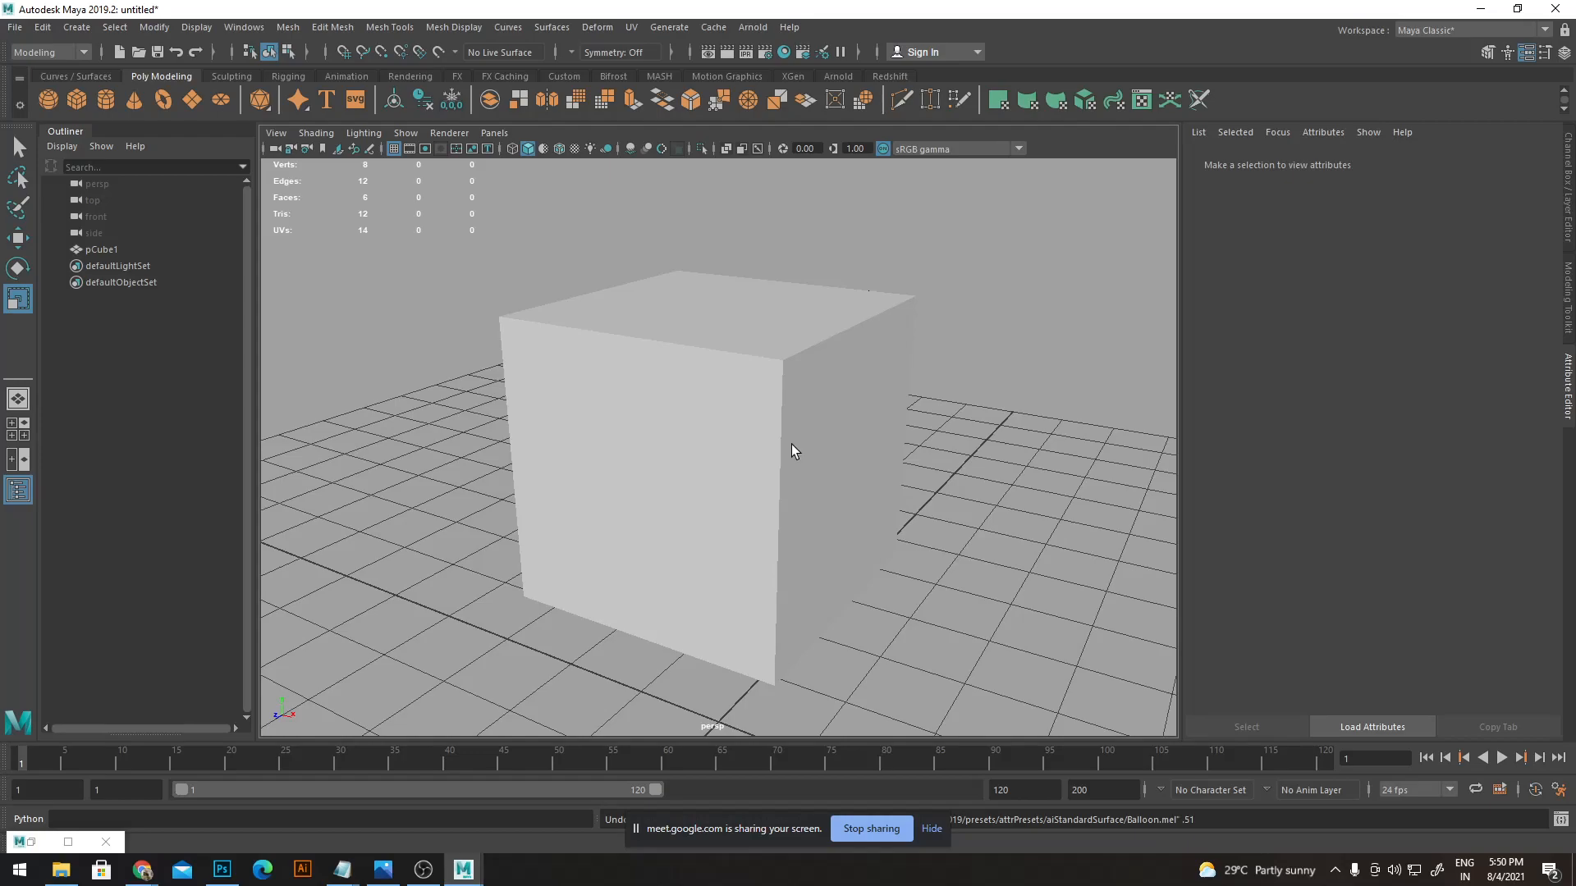
left_click_drag(791, 444, 811, 423, "alt")
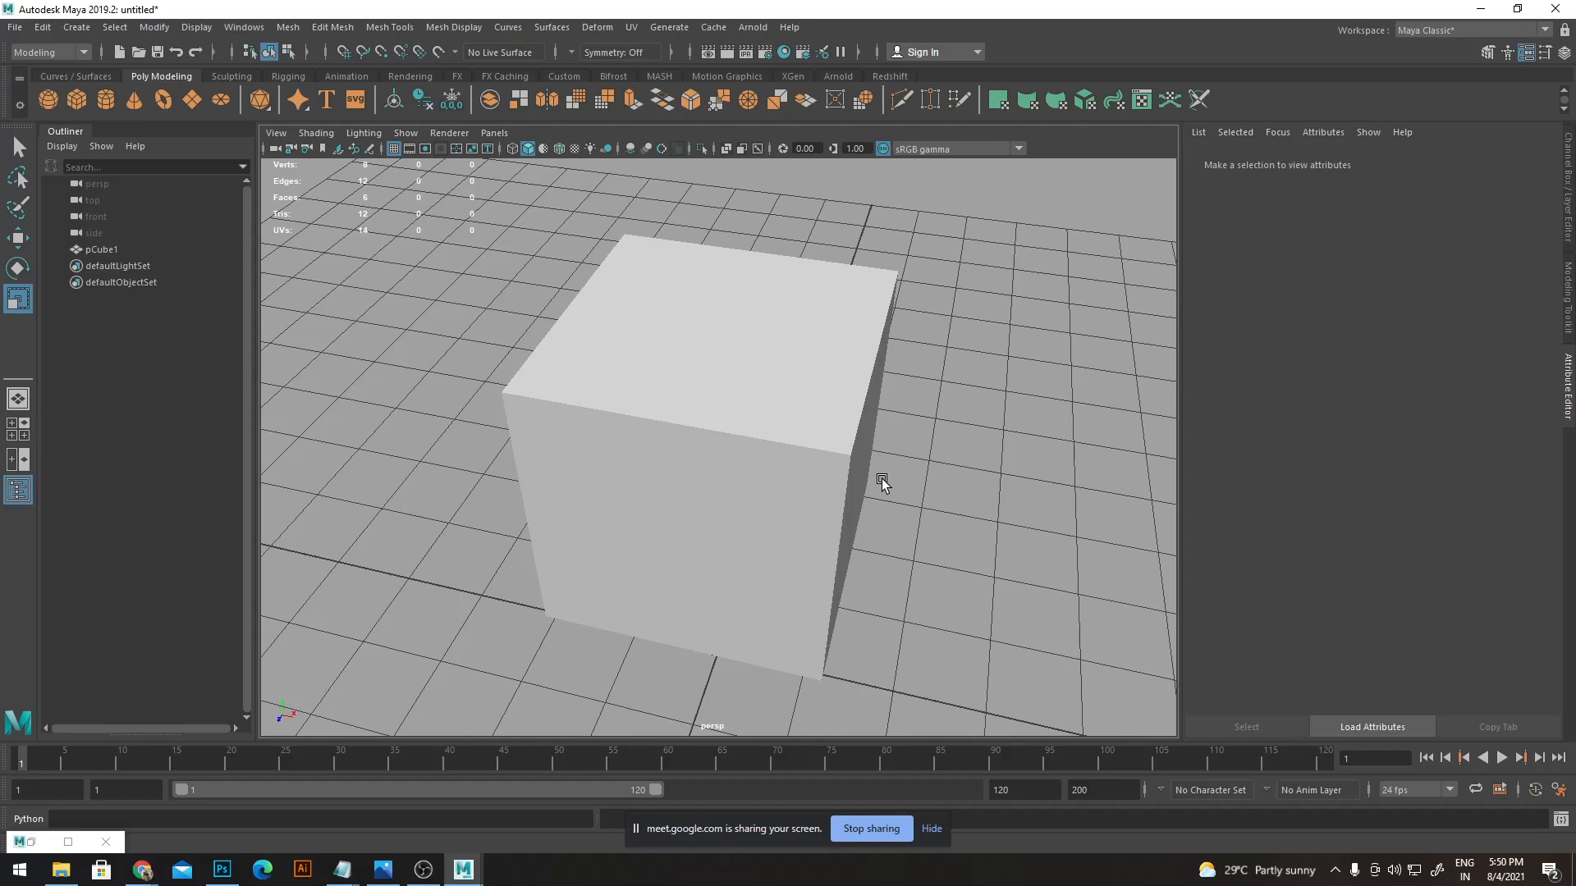
left_click_drag(882, 480, 793, 451, "alt")
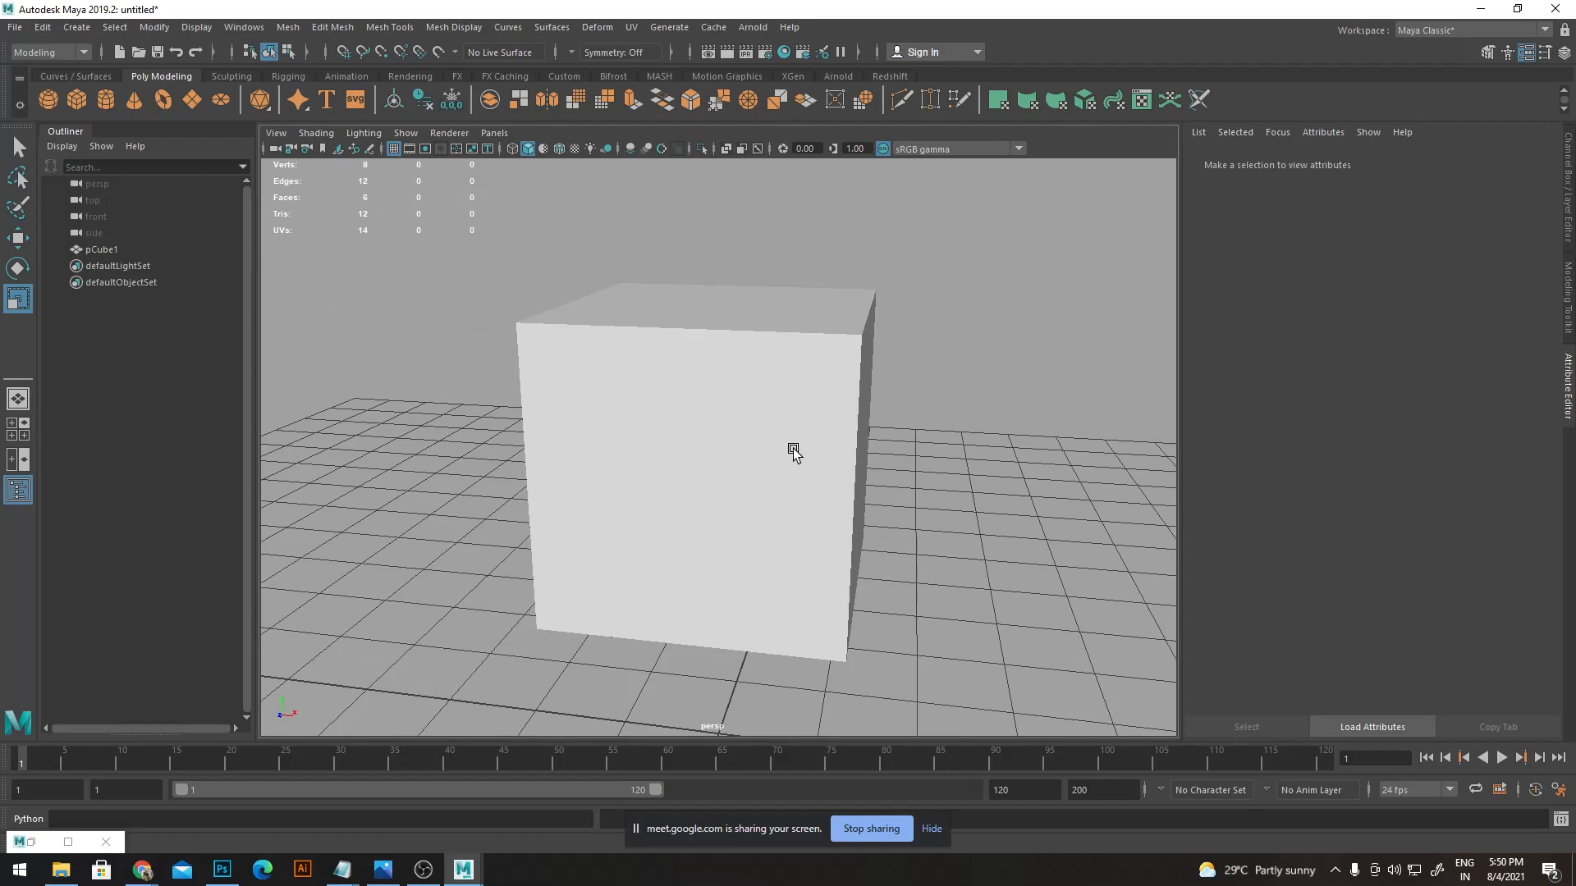
left_click_drag(794, 452, 716, 486, "alt")
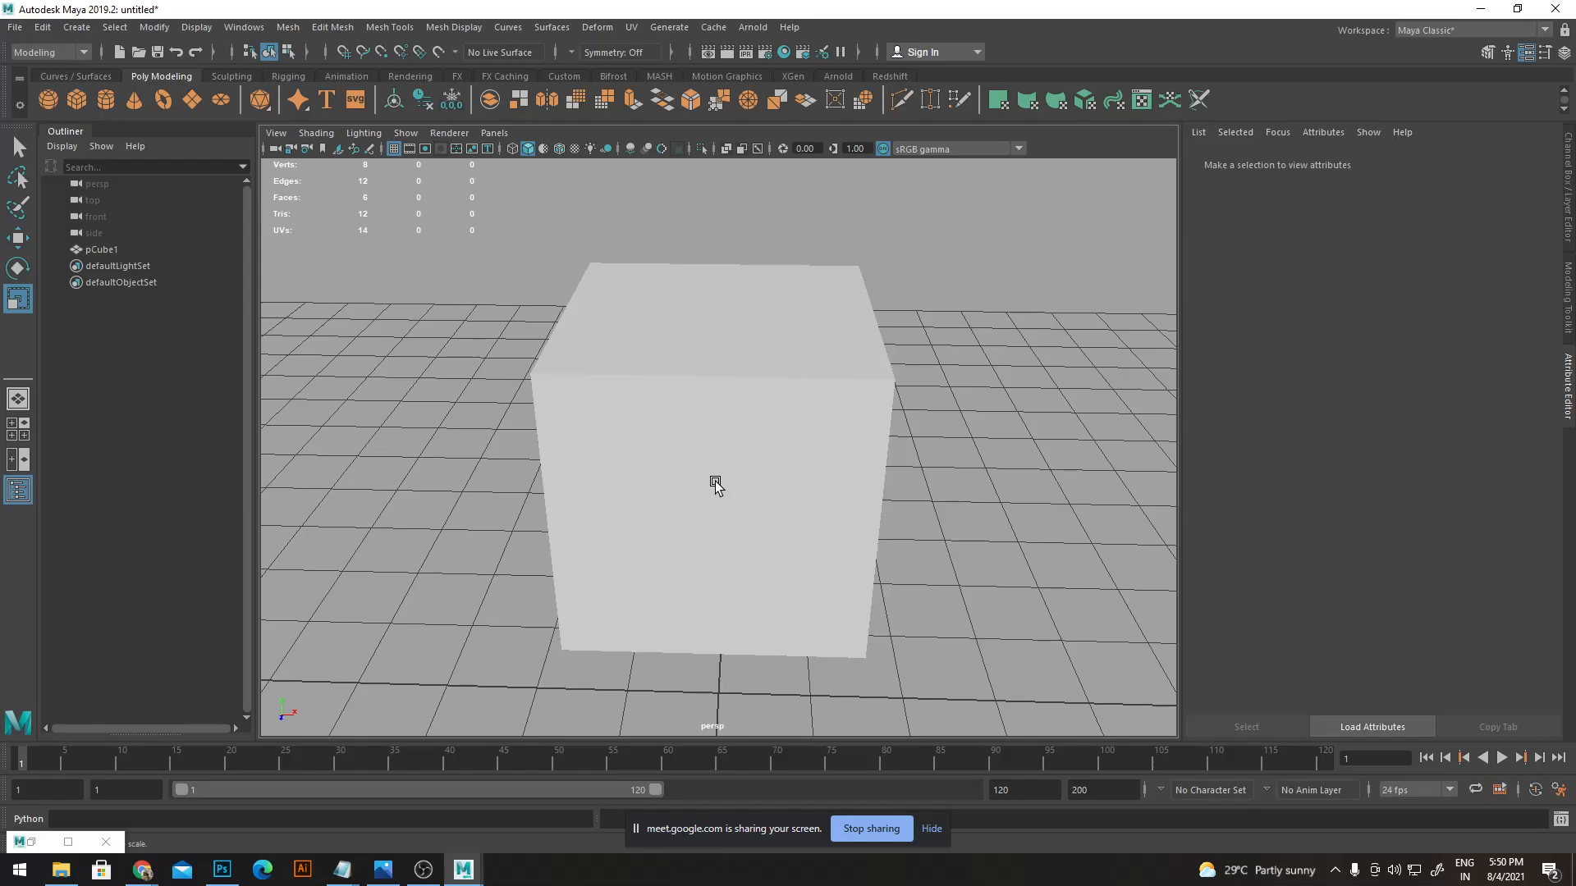
- Switch to Chrome, search for "hdri haven" and open the Poly Haven website
key("alt+Tab")
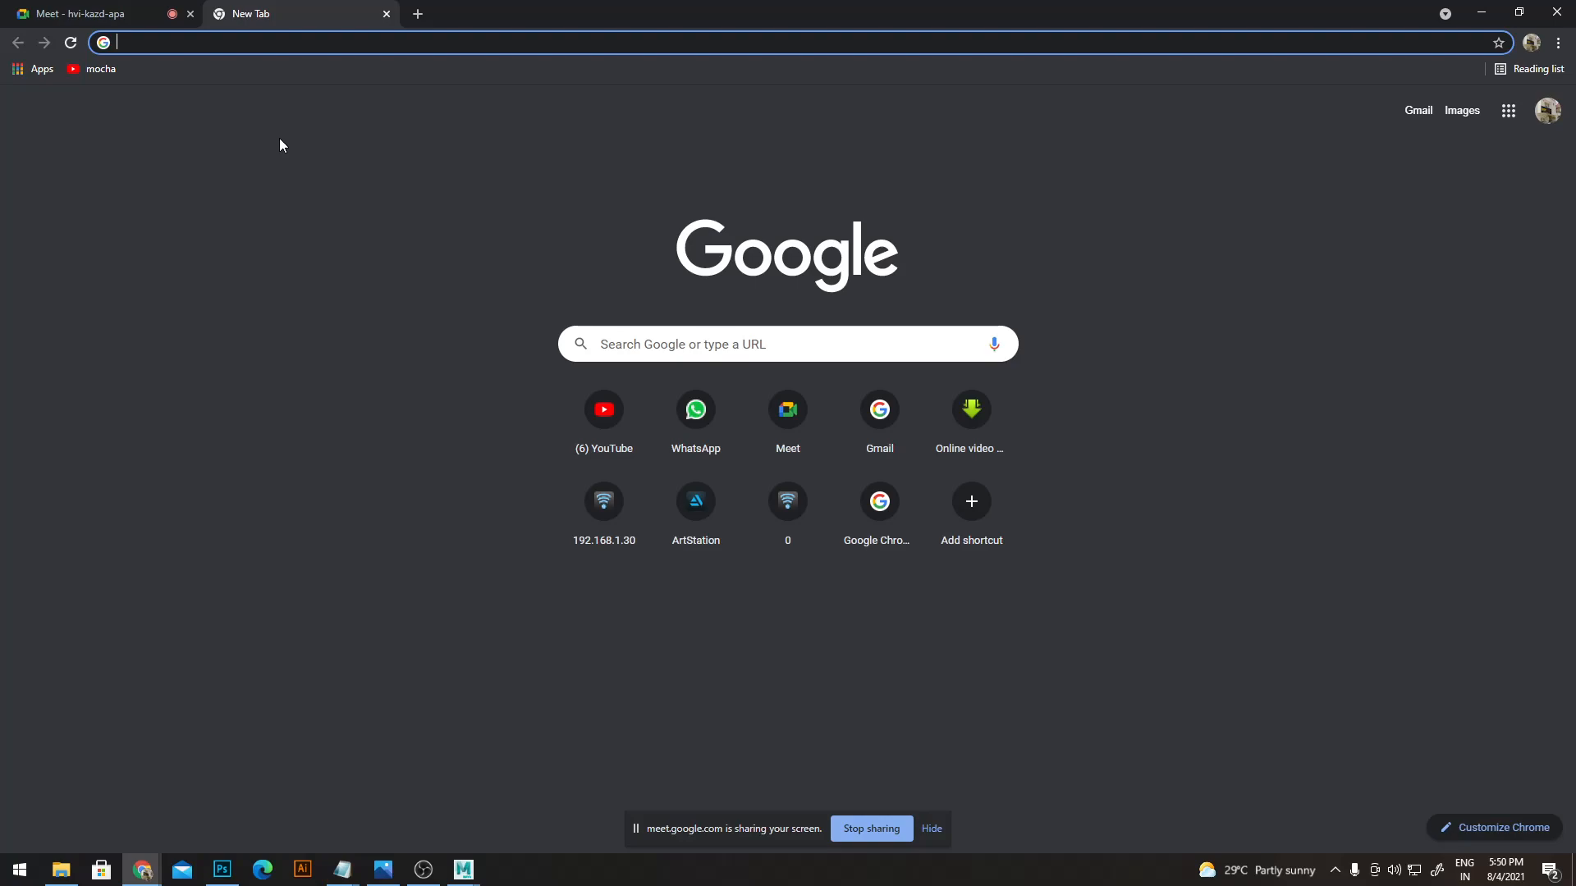
type("hdri")
key("Return")
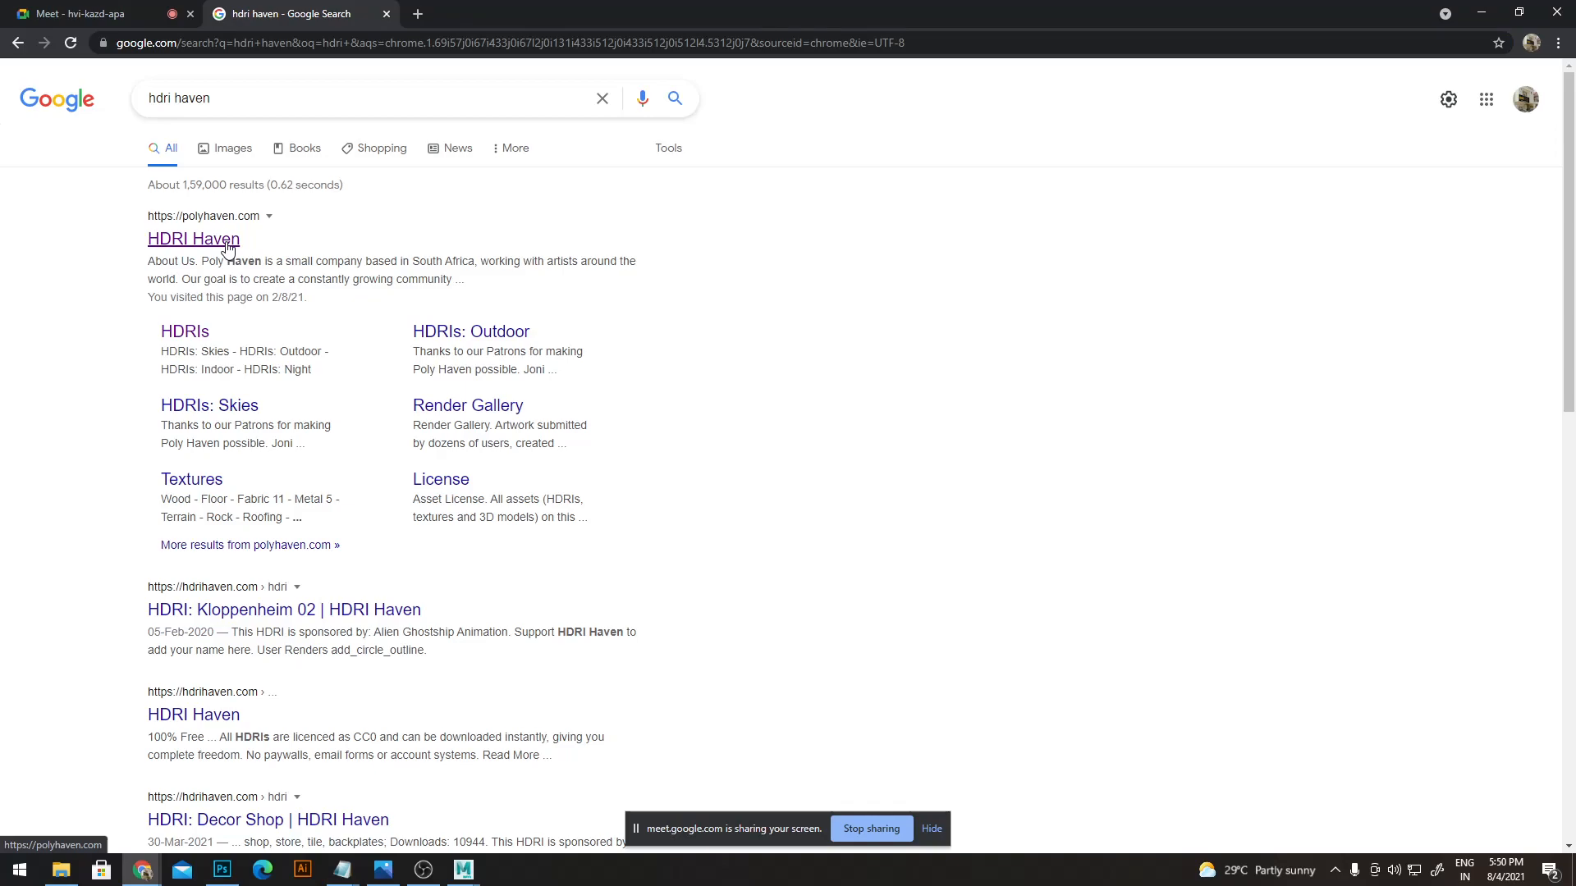
left_click(228, 244)
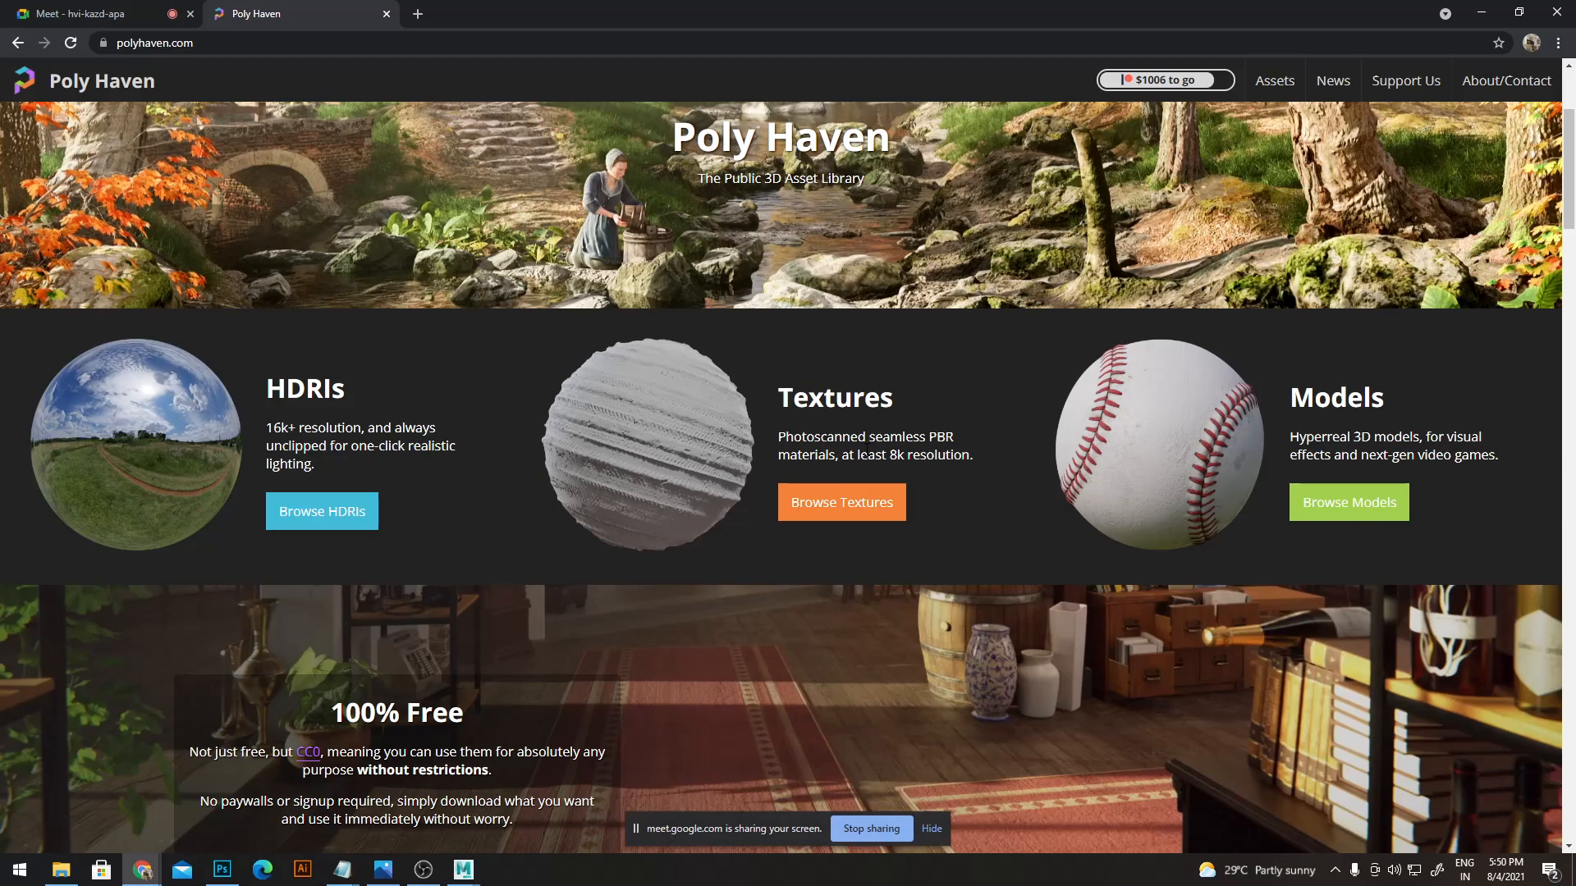
- Browse Poly Haven's textures in the Wood category and open the Wood Table 001 texture
left_click(851, 501)
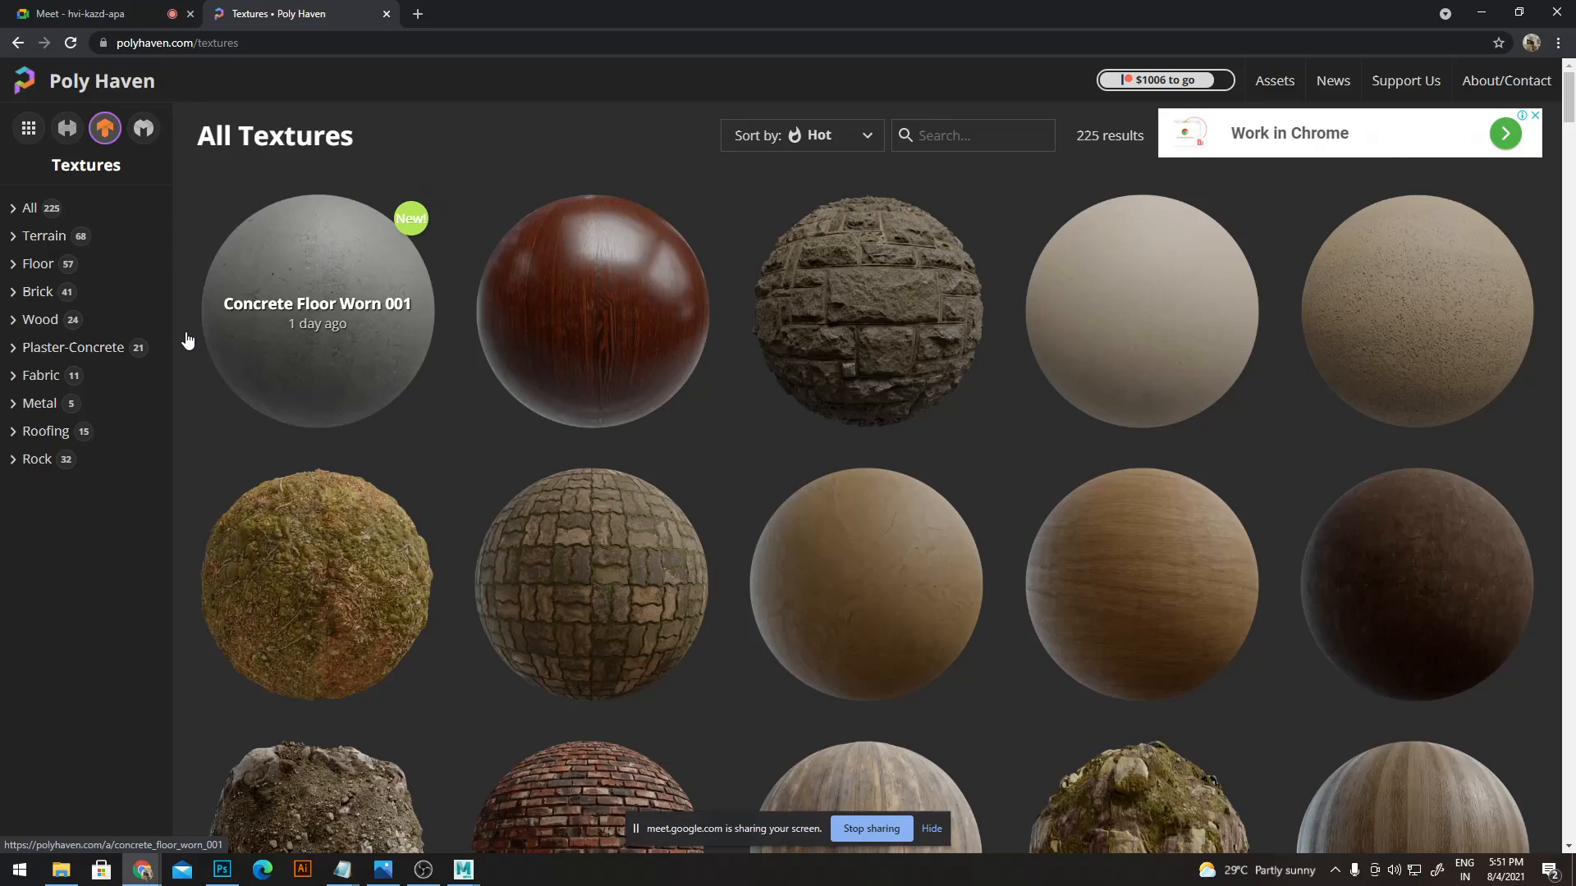
left_click(51, 320)
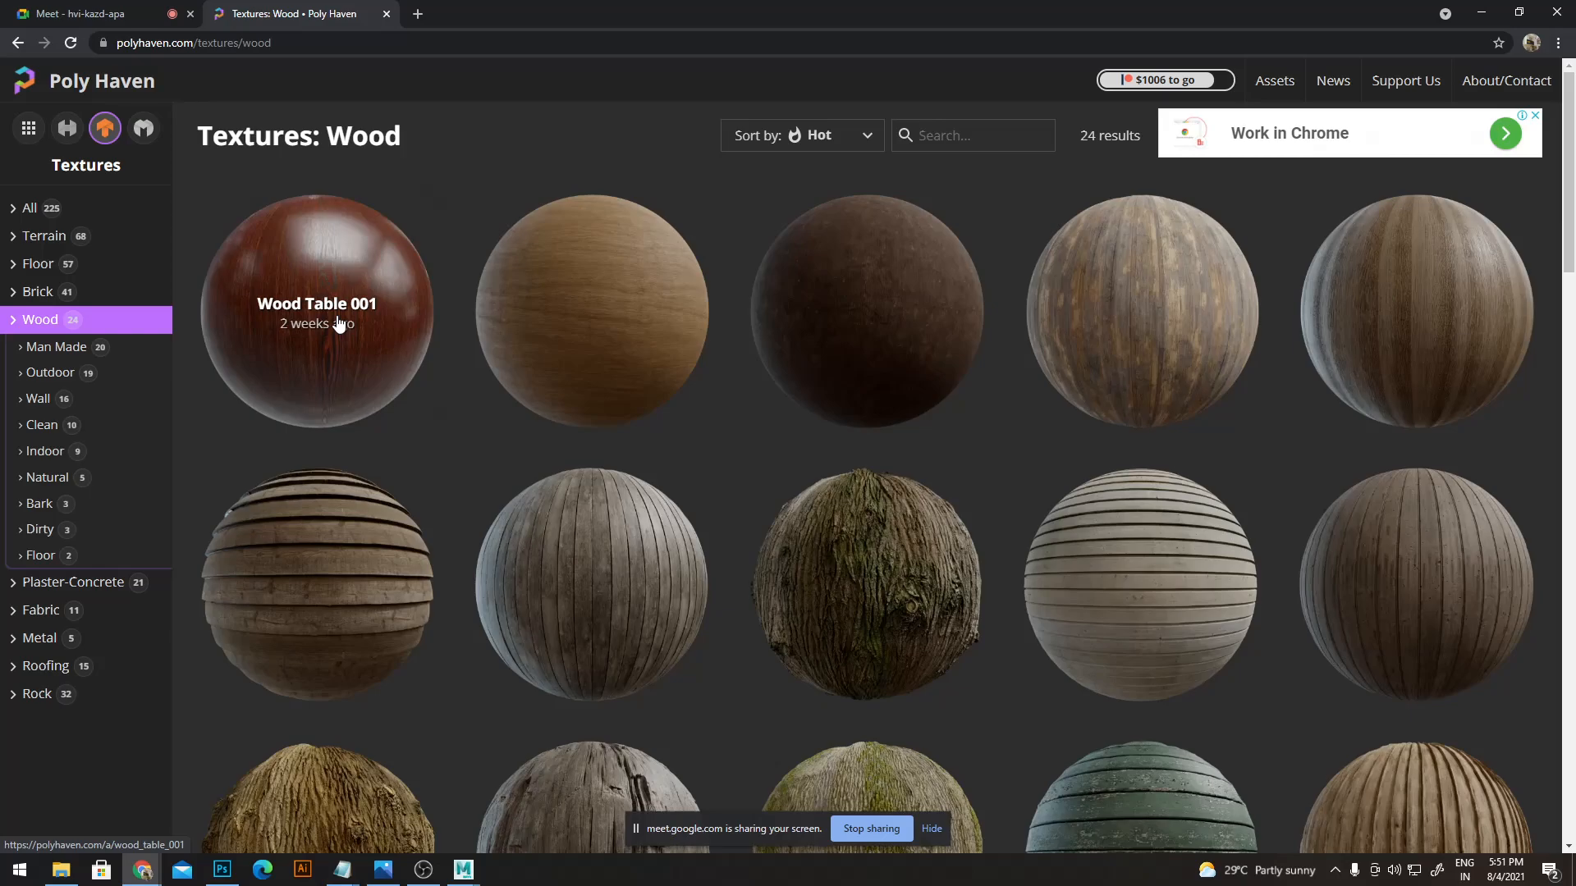
left_click(339, 323)
- Choose 1K resolution for the Wood Table 001 texture, preview it on the sphere and download it as a ZIP
left_click(1318, 134)
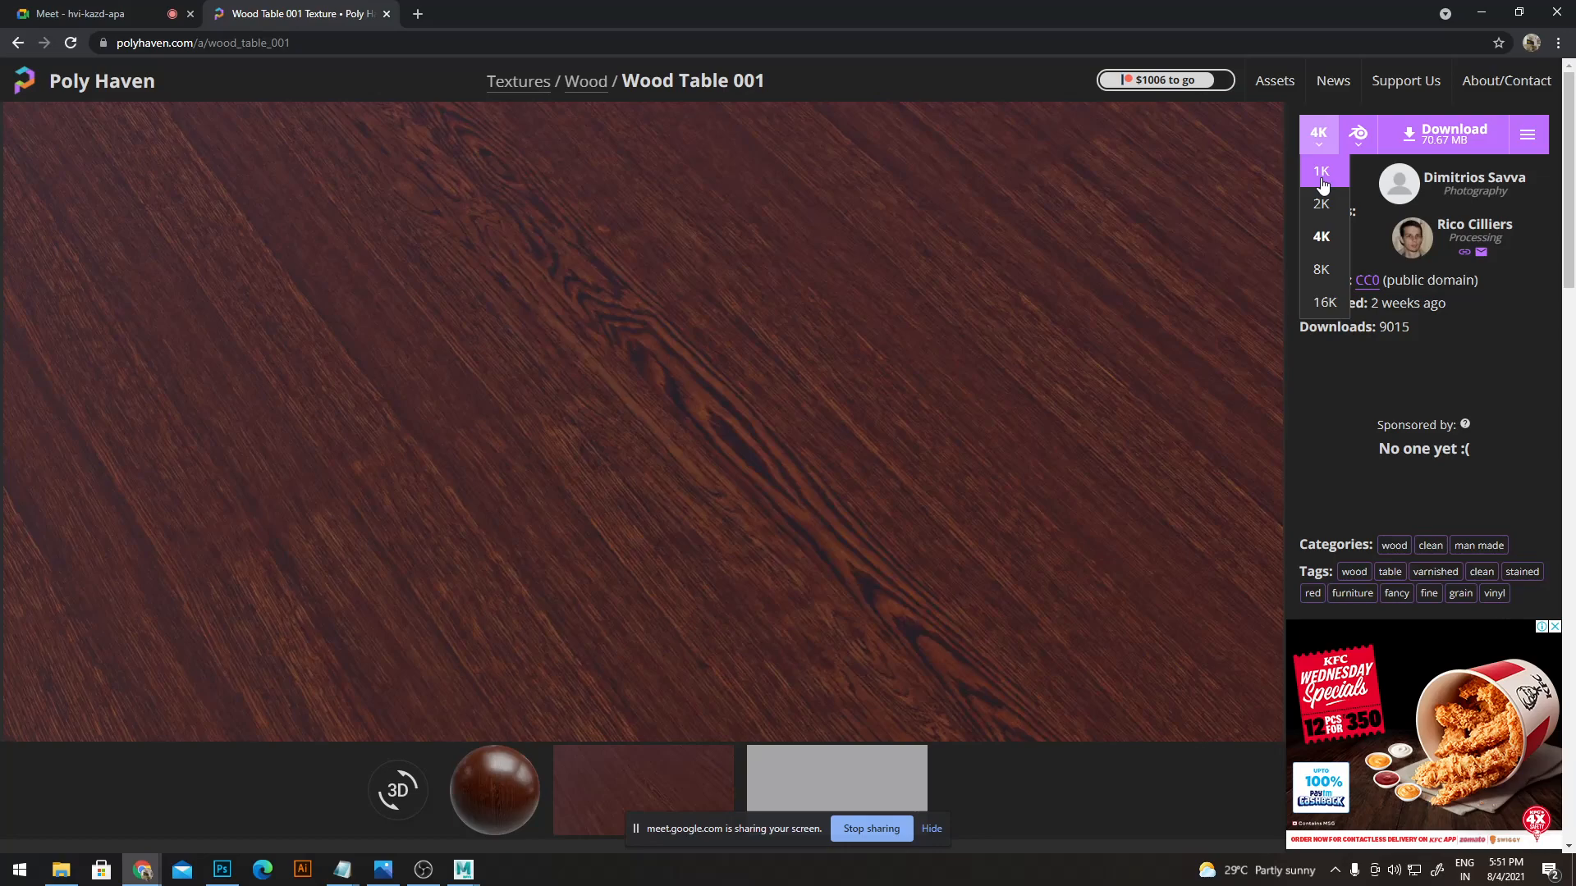
left_click(1321, 174)
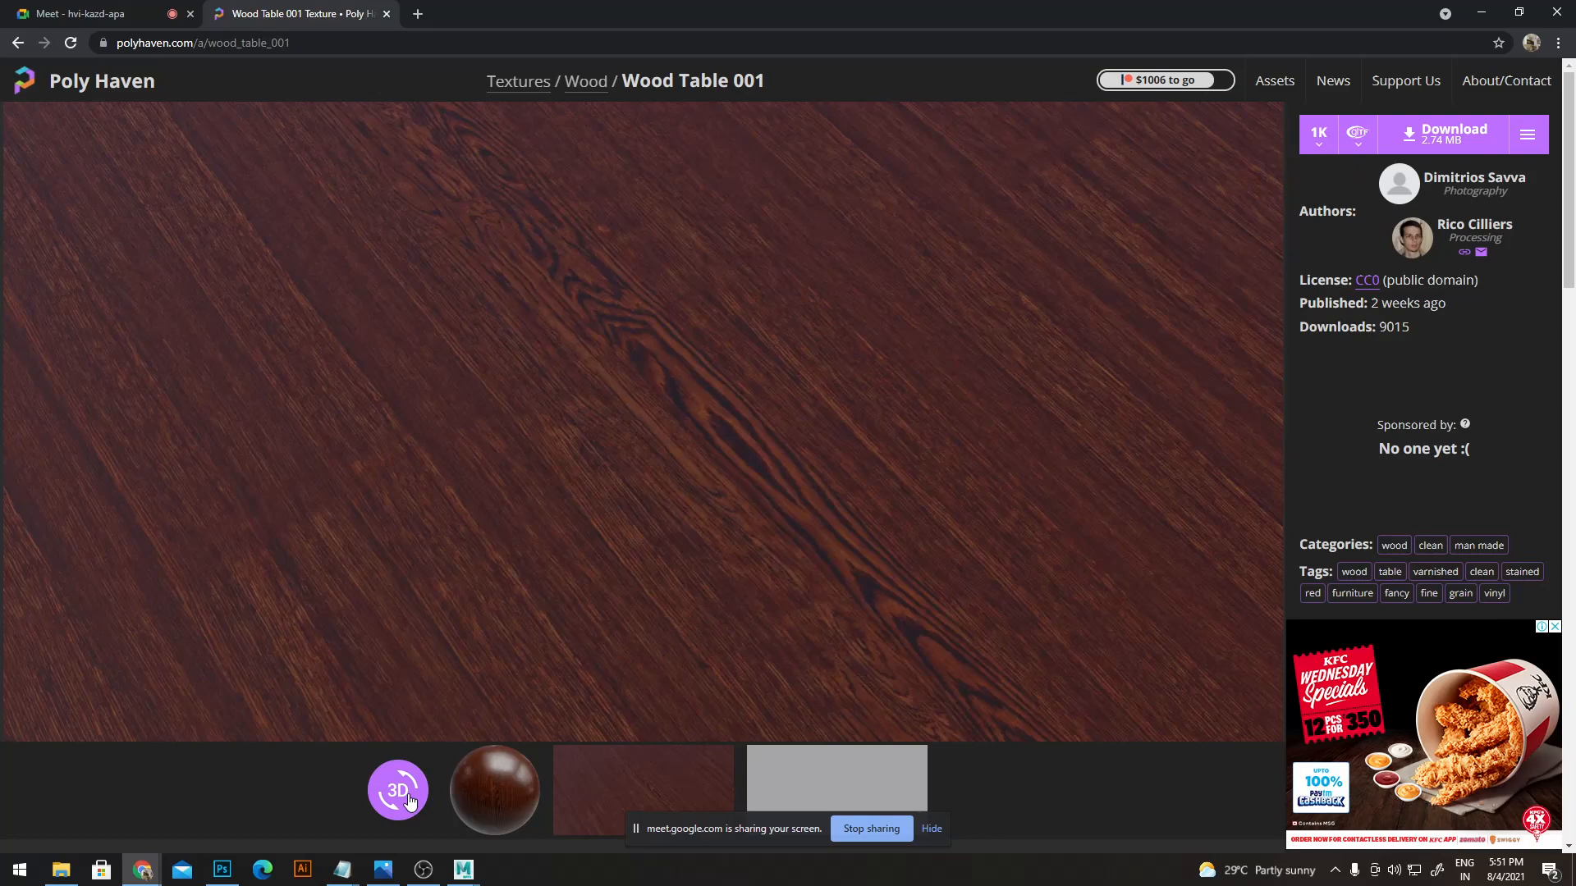
left_click(409, 800)
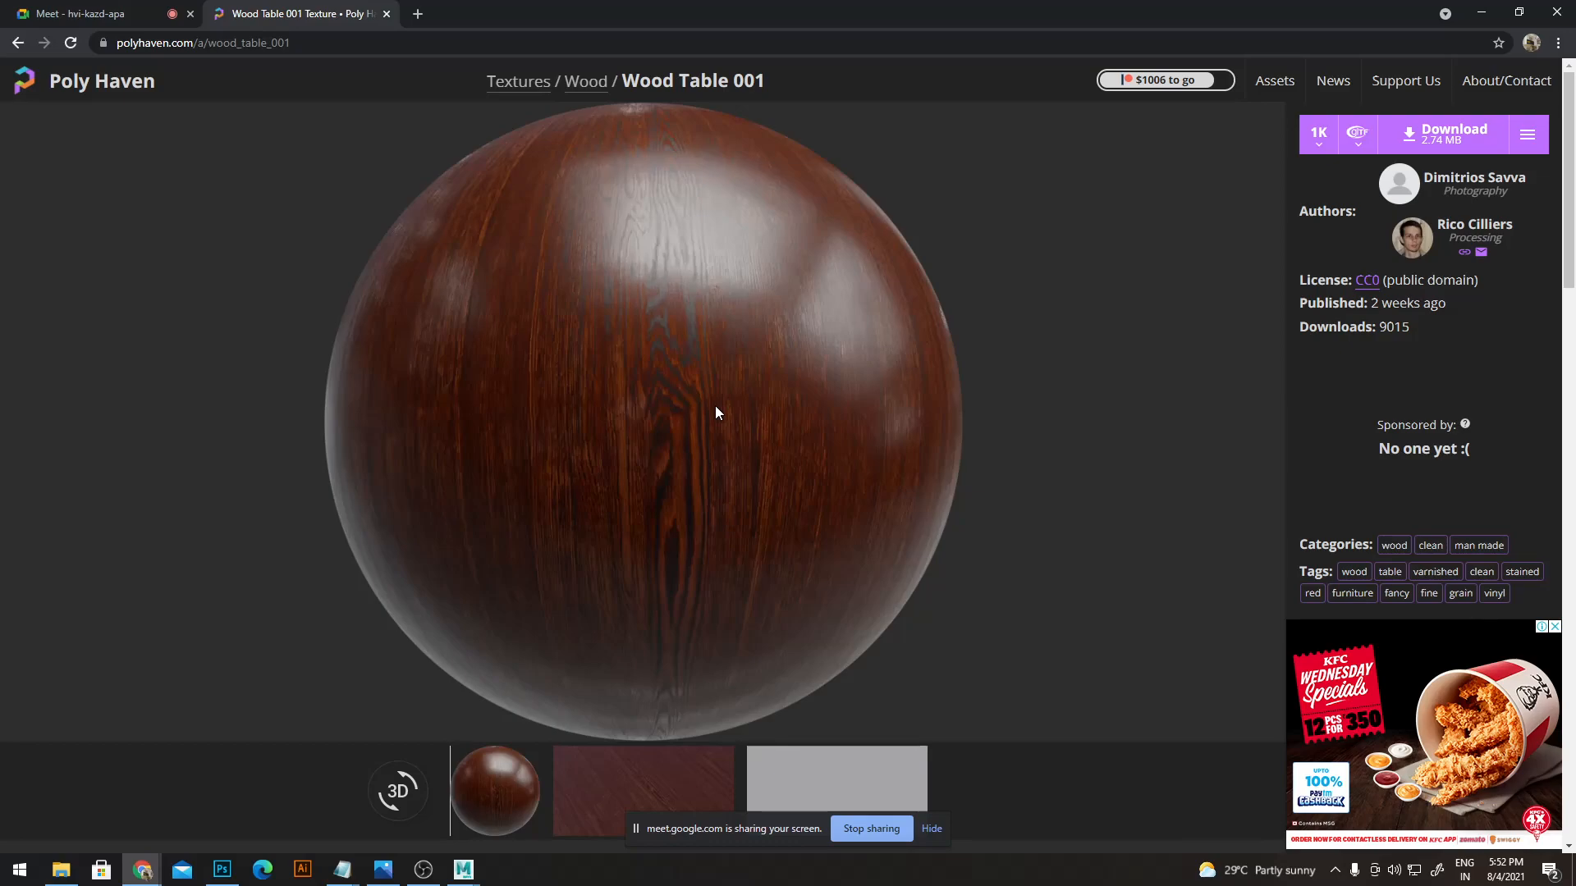
left_click(1445, 134)
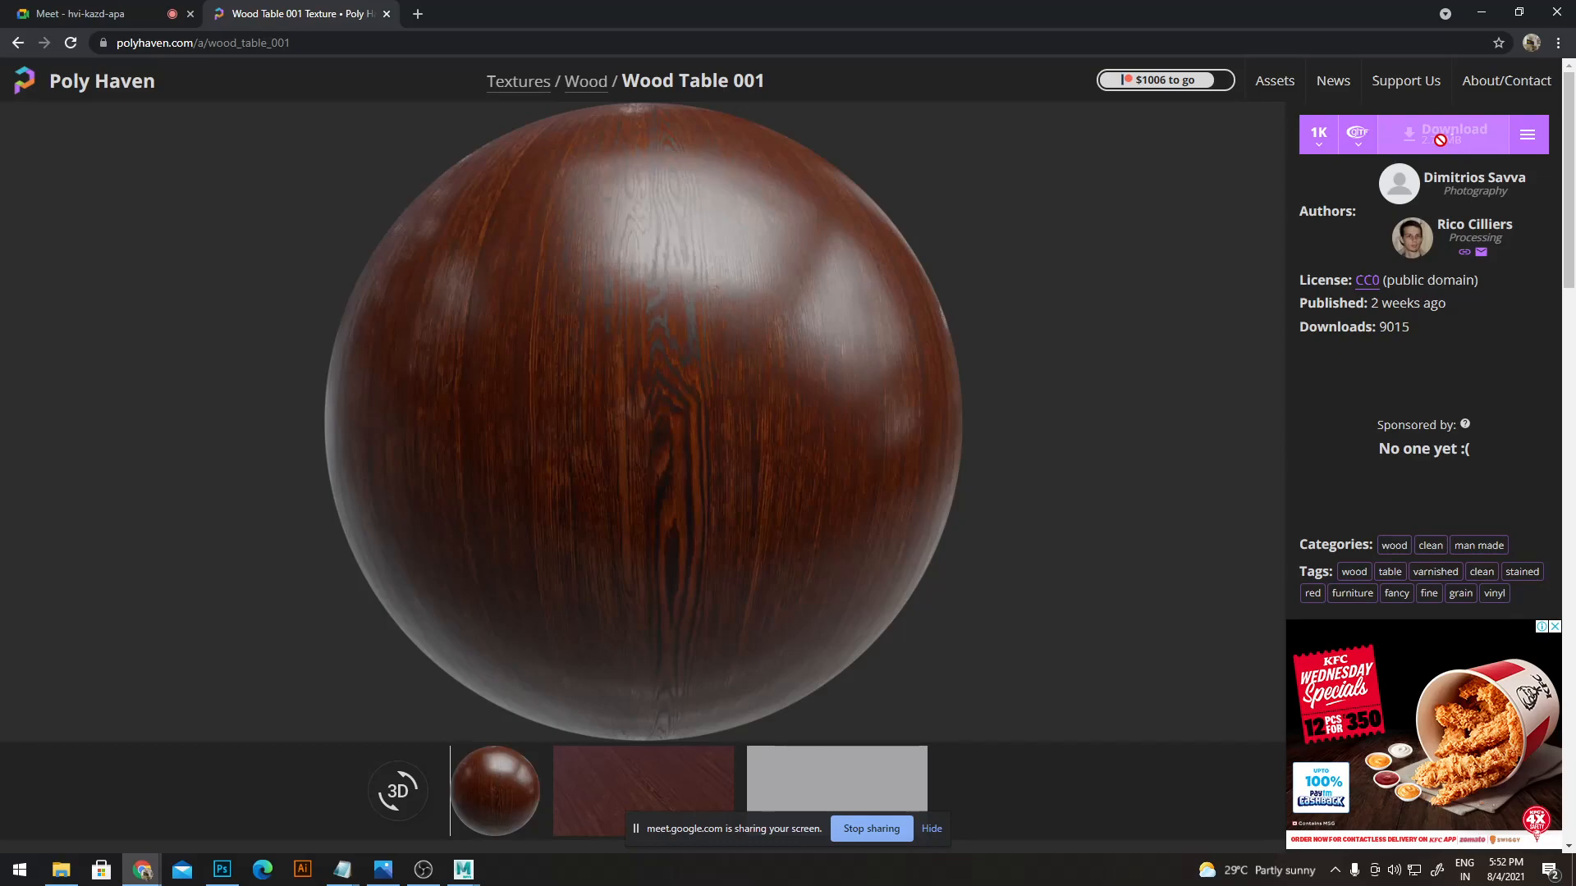
- Examine the flat and interactive 3D previews of Wood Table 001, rotating and enlarging the sphere
scroll(688, 563, "down", 3)
left_click(688, 563)
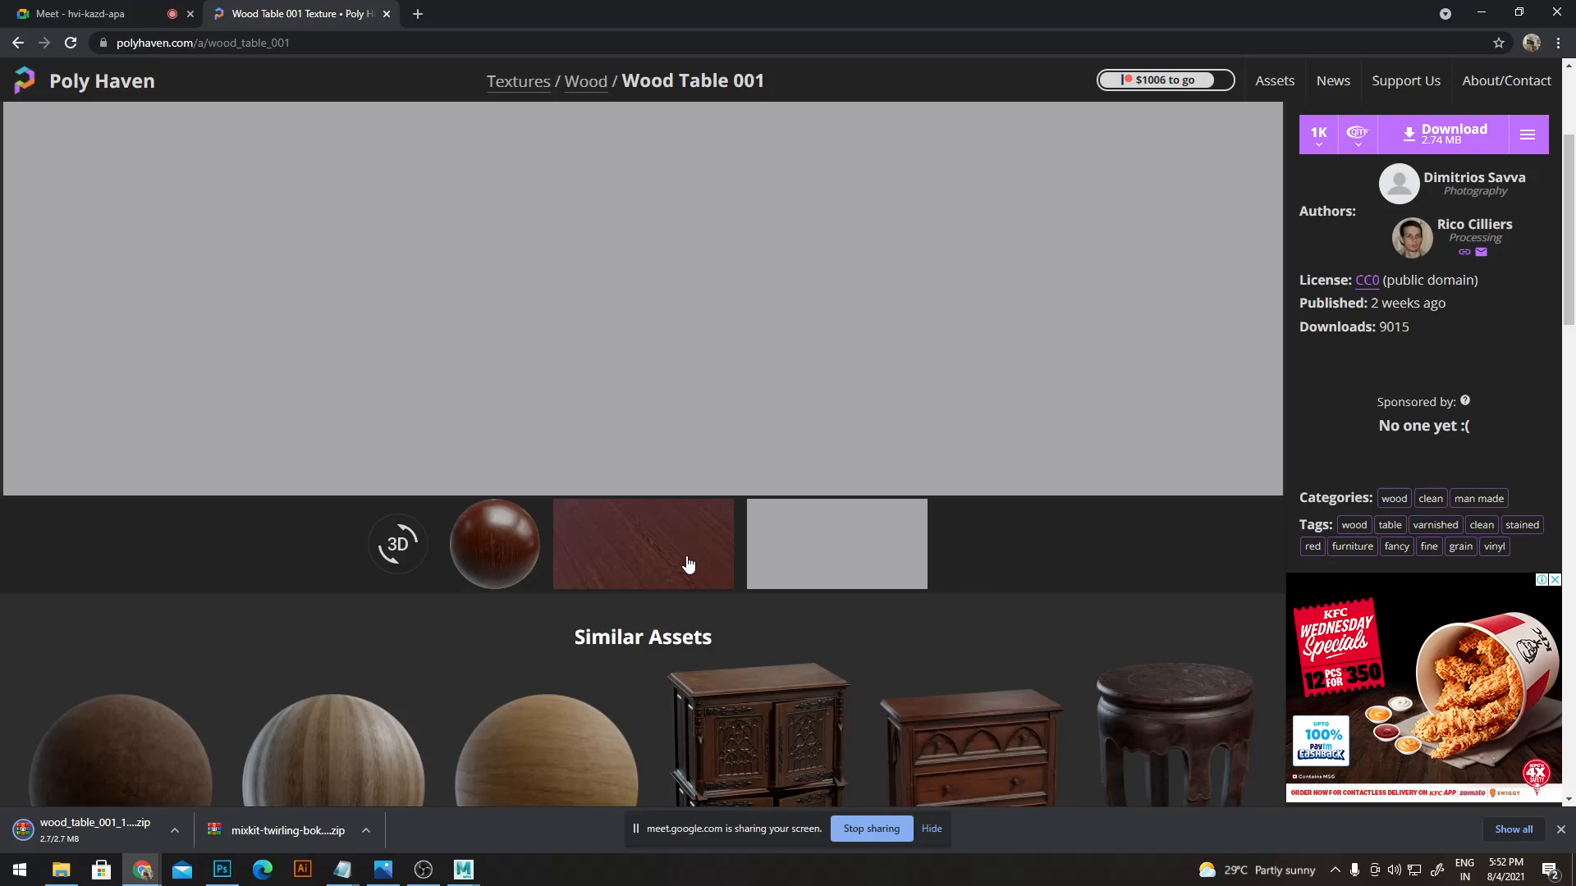
left_click(404, 561)
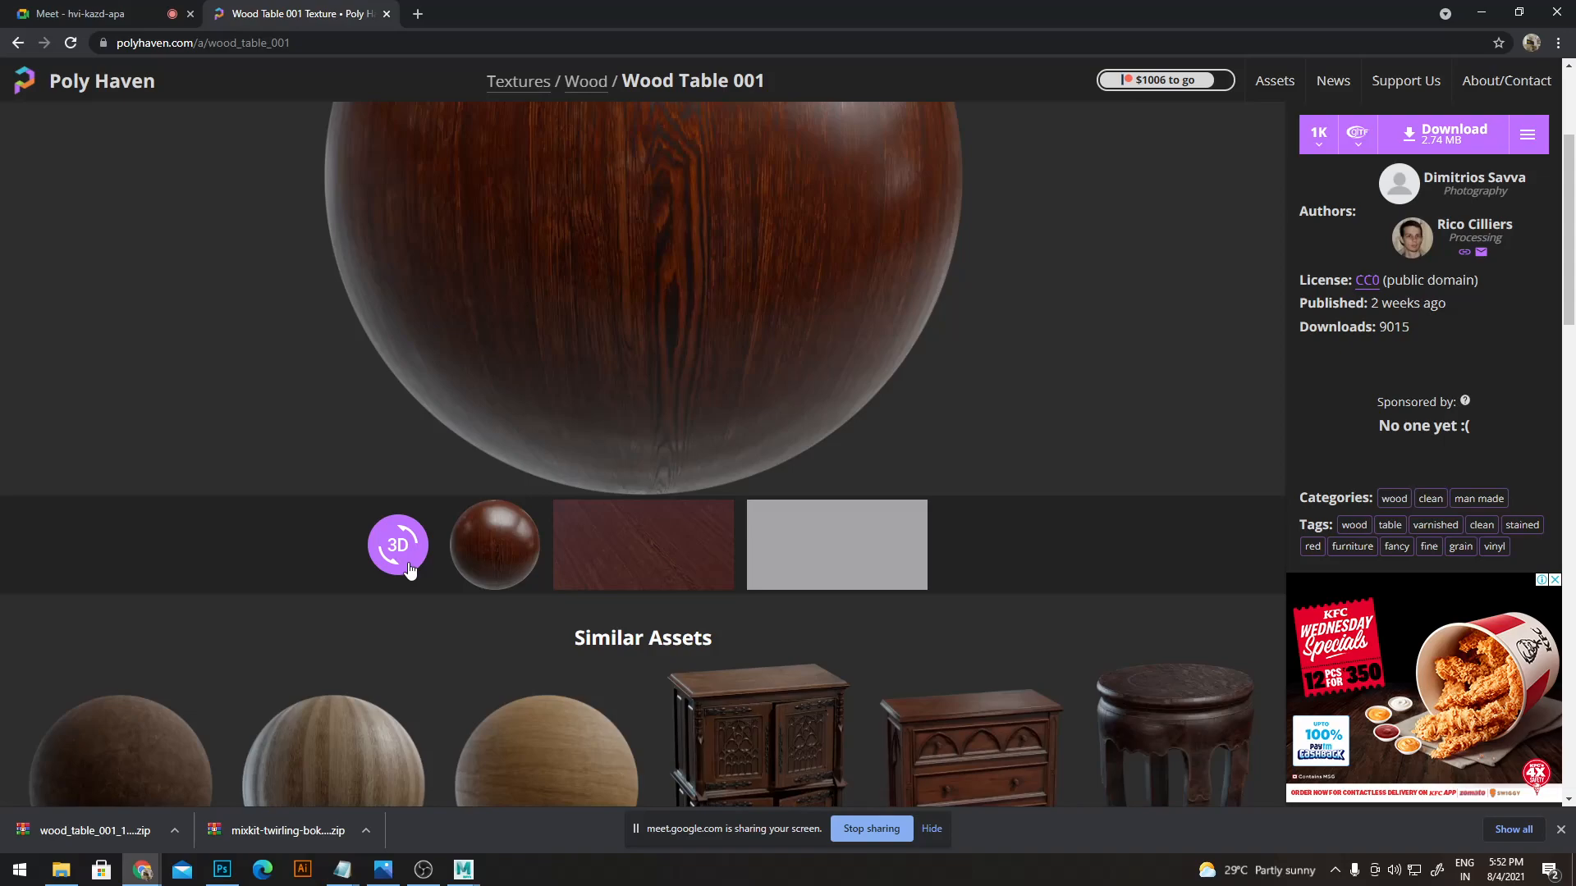
left_click(403, 548)
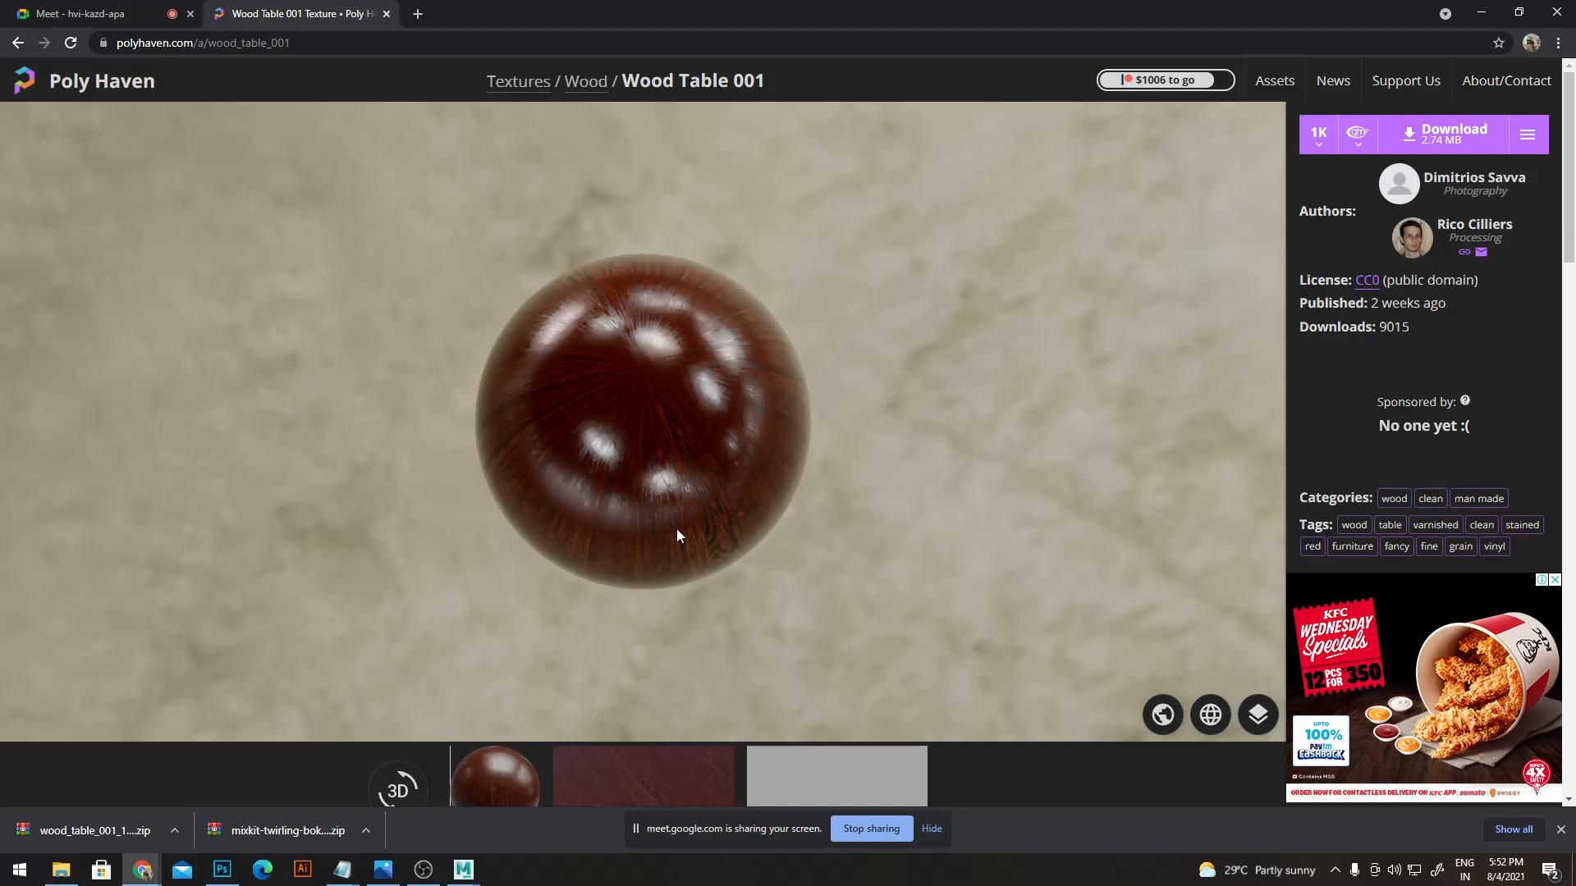
left_click_drag(676, 528, 611, 473)
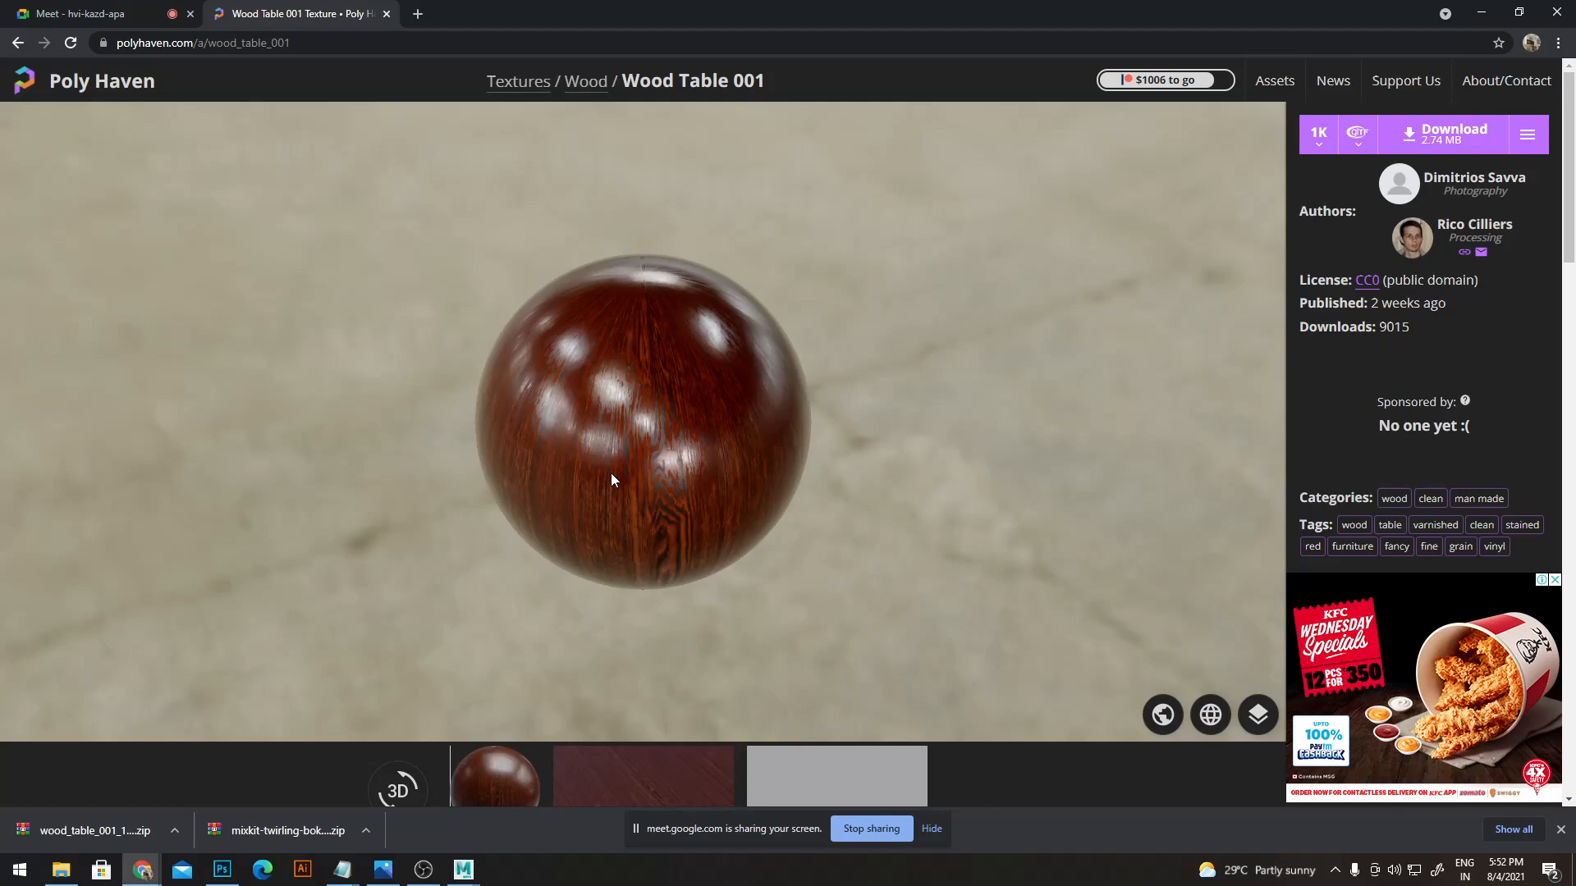
scroll(809, 444, "up", 5)
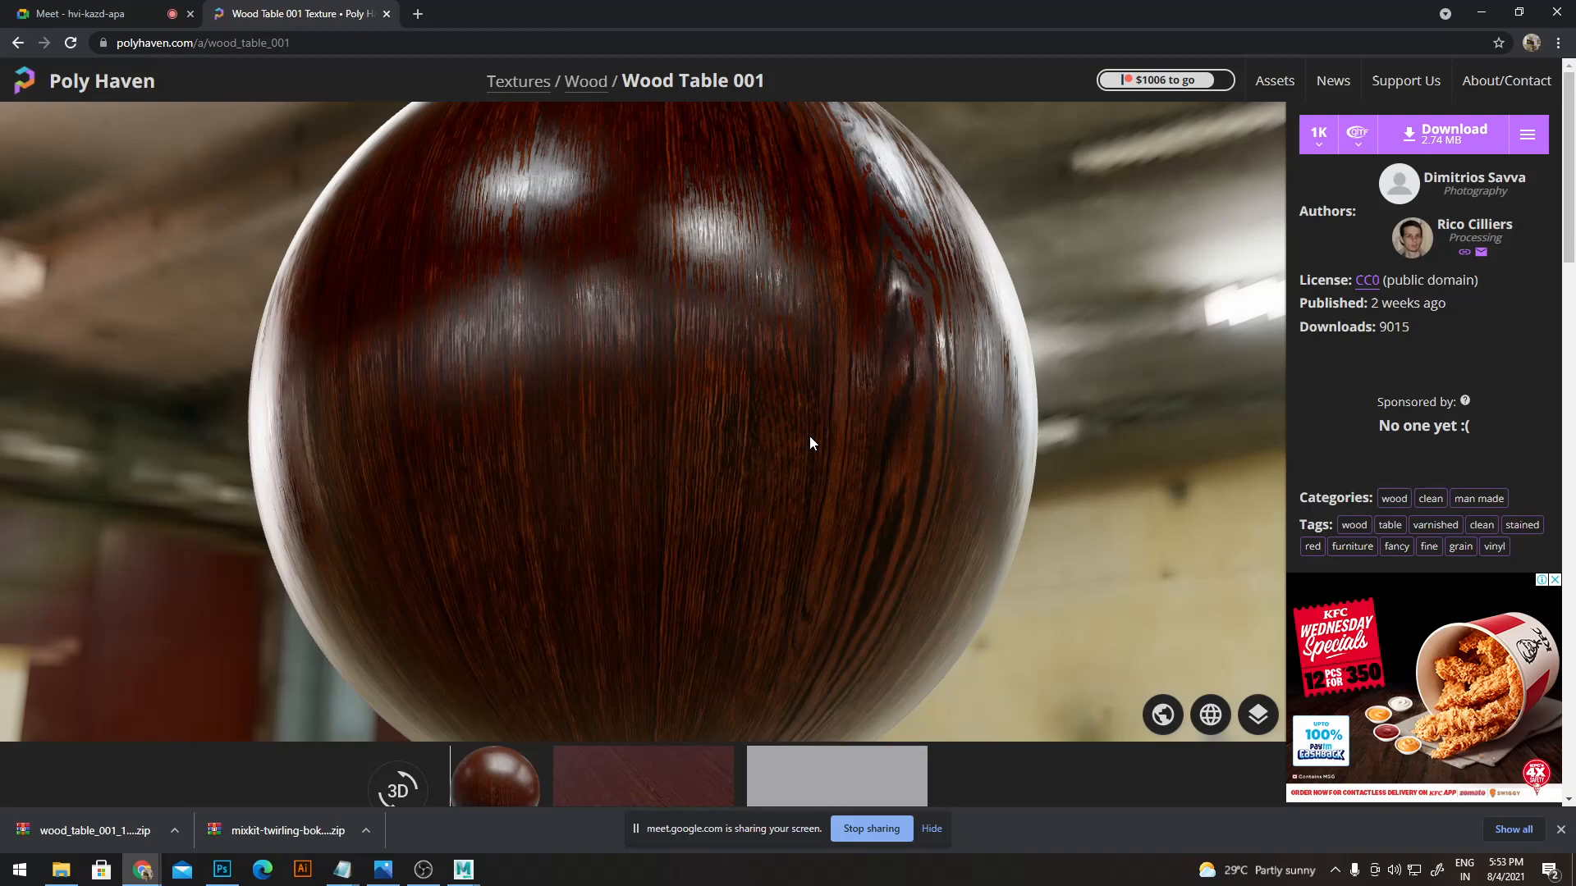
- Switch to File Explorer and open the textures folder inside Maya_classes_01 on Local Disk (D:)
key("alt+Tab")
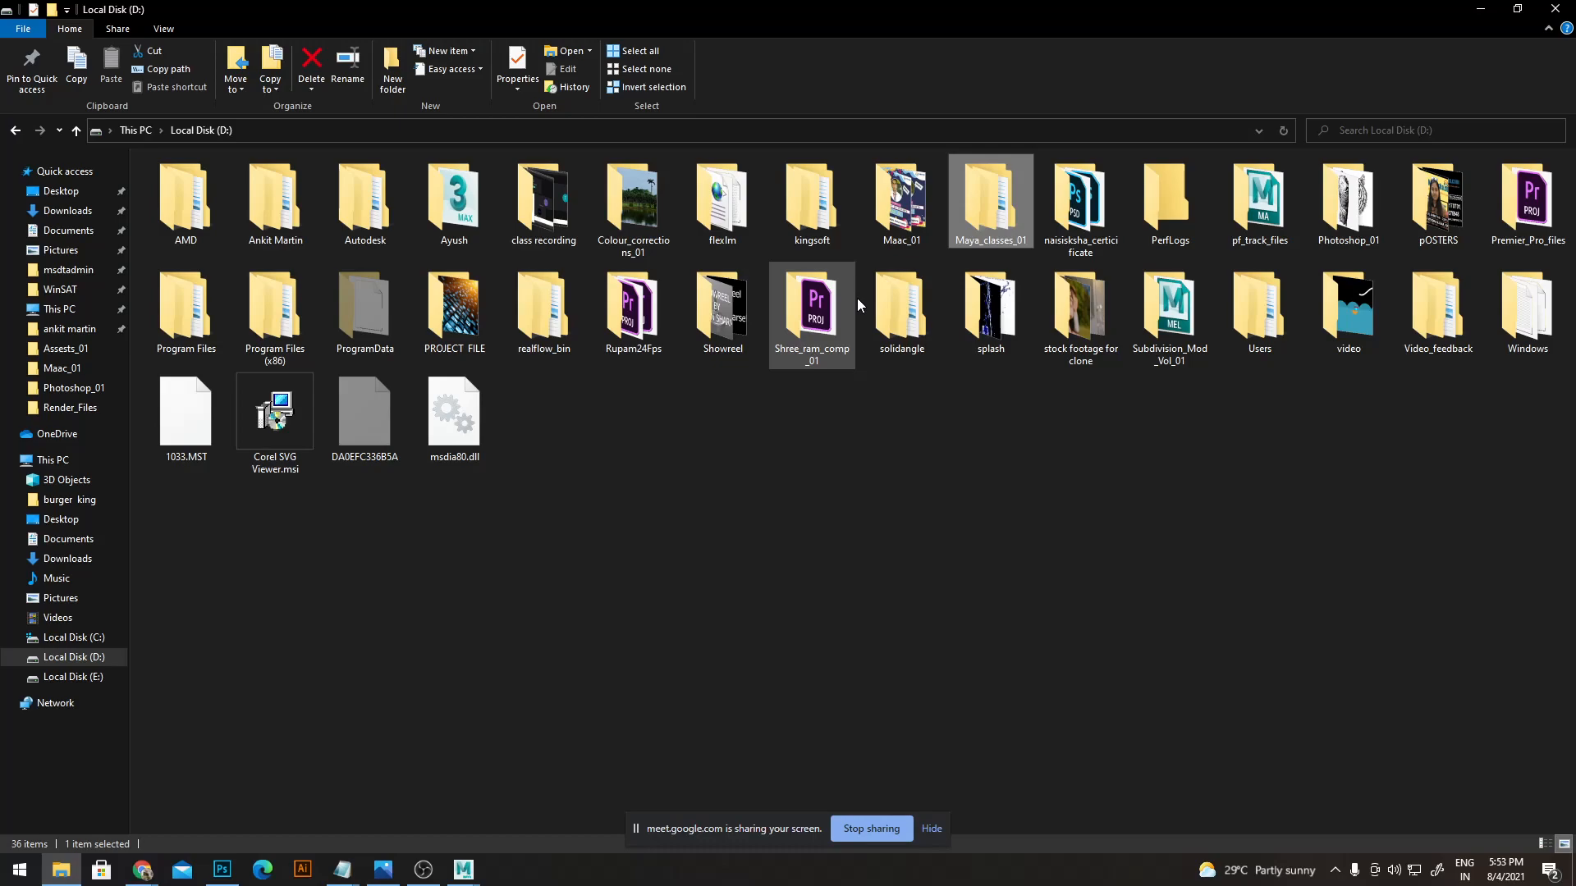
key("alt+Up")
double_click(470, 322)
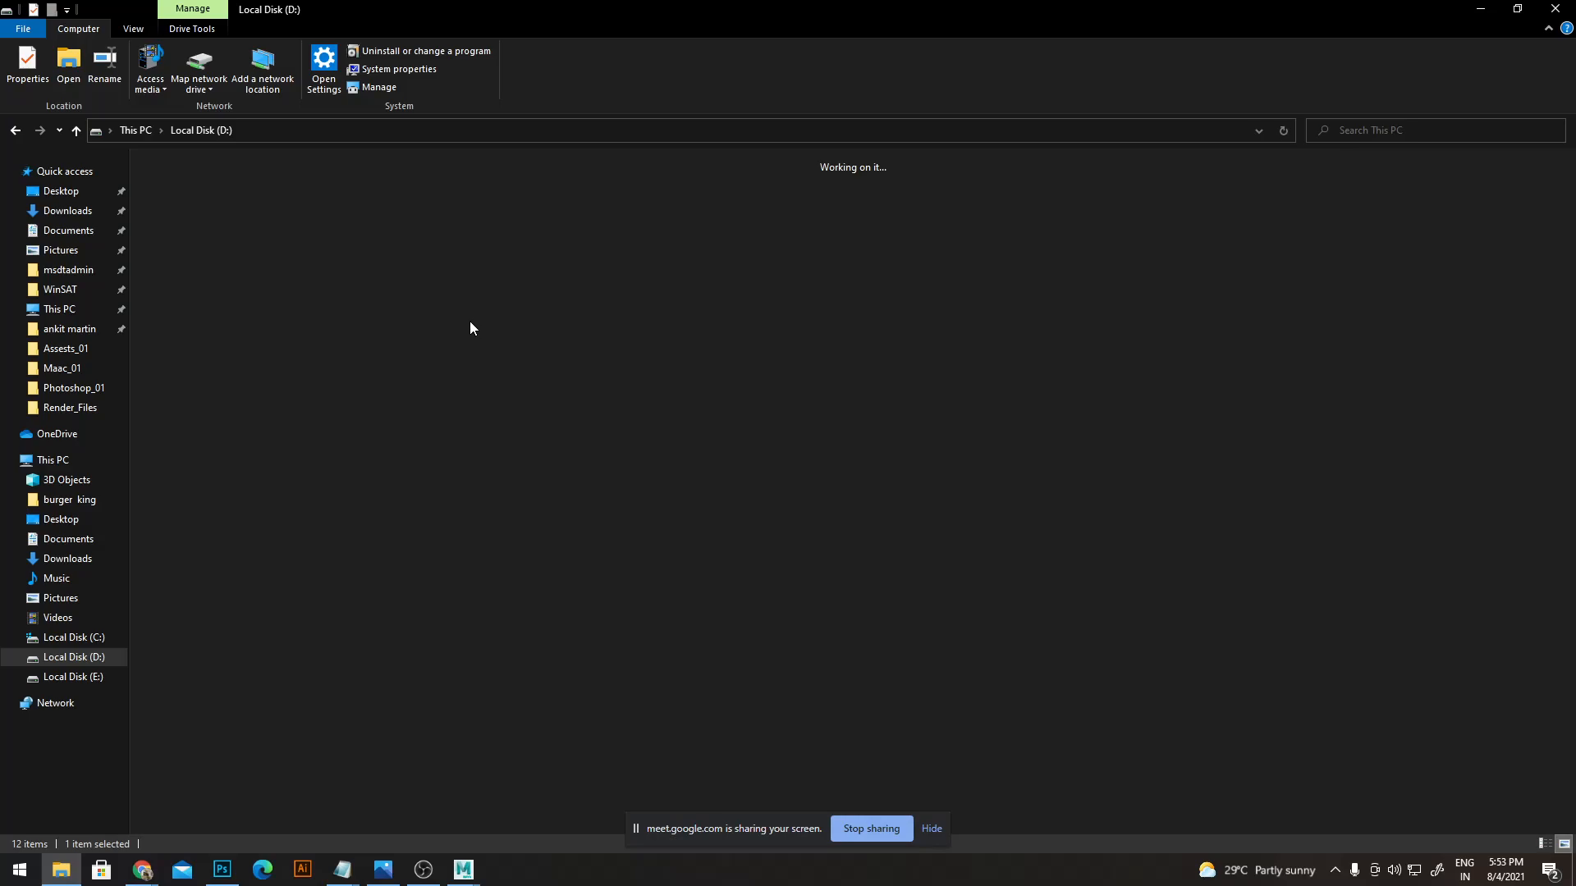
left_click_drag(543, 419, 998, 203)
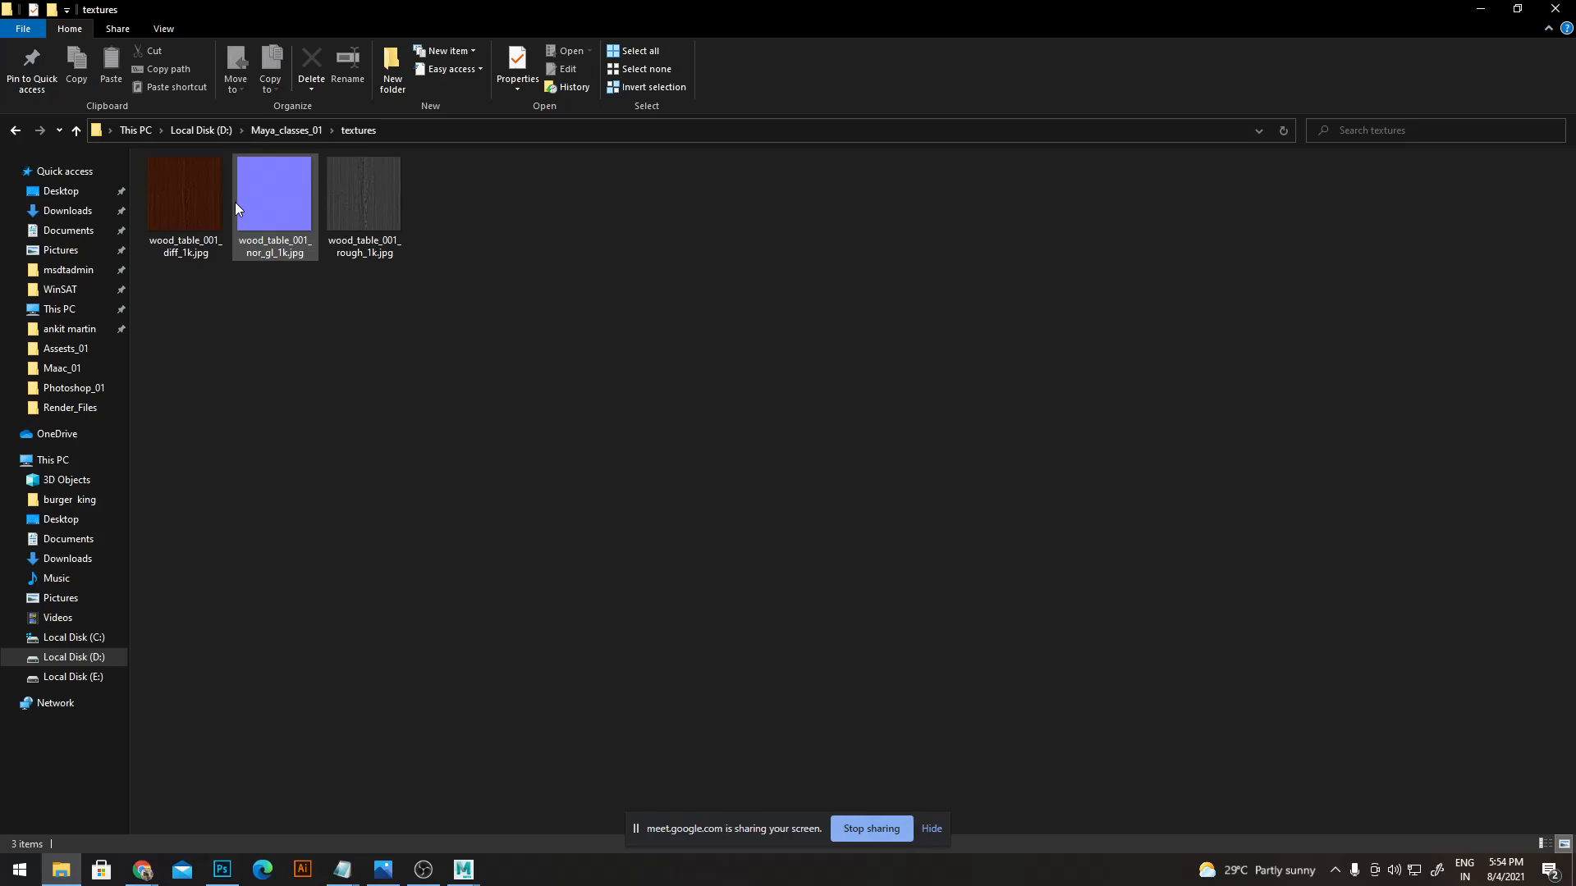
- View the wood_table_001_nor_gl_1k.jpg map, then switch to Maya and set the project to Shading_Texturing_01 in D:\Maya_classes_01
double_click(236, 207)
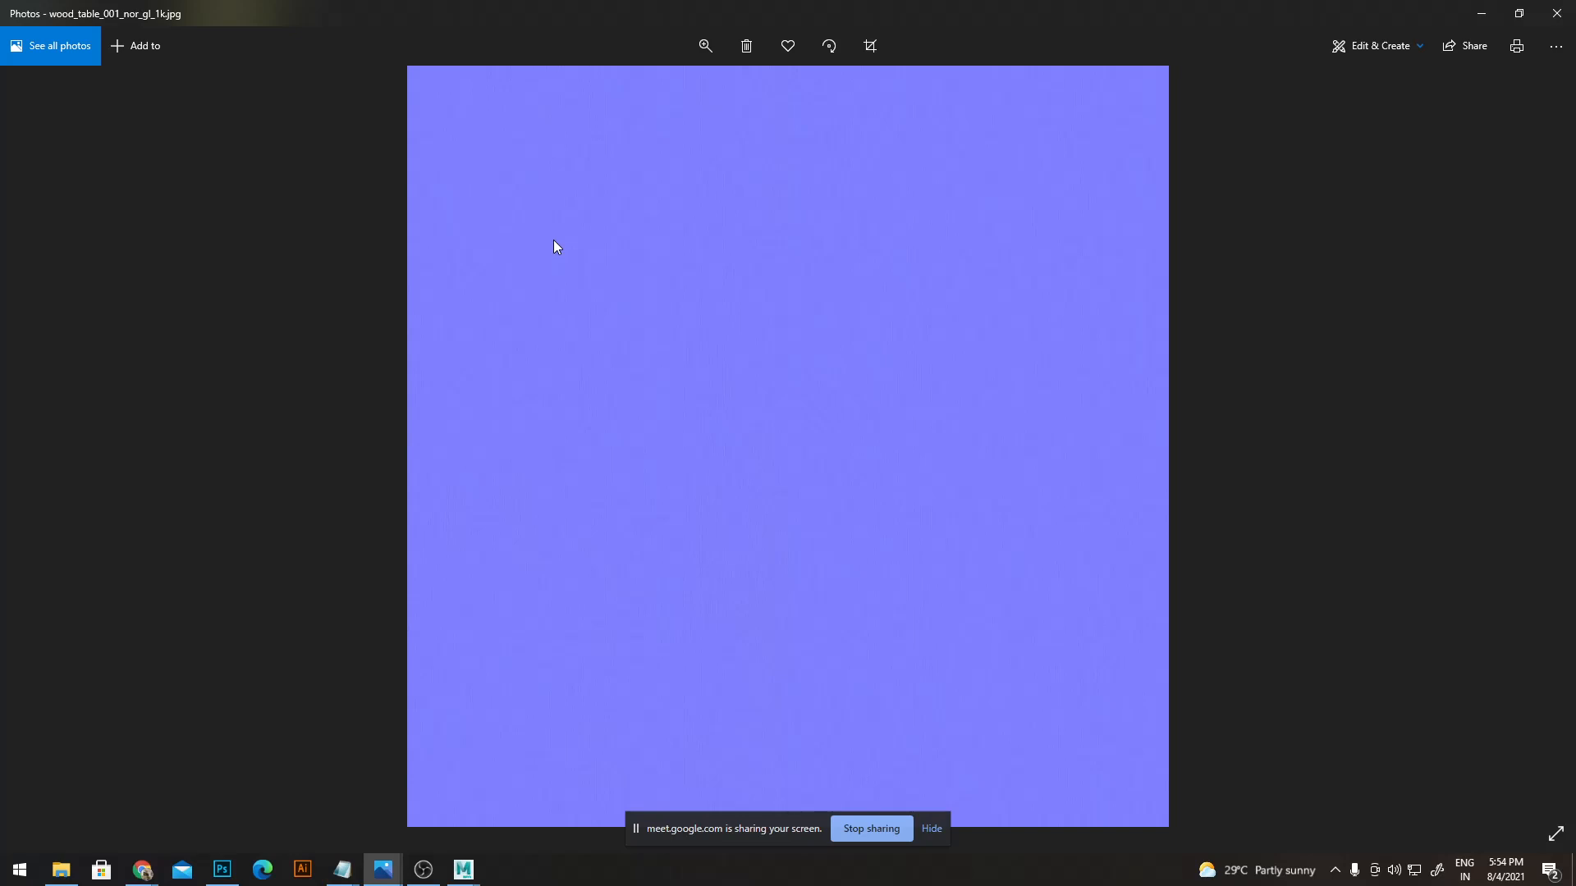
key("alt+Tab")
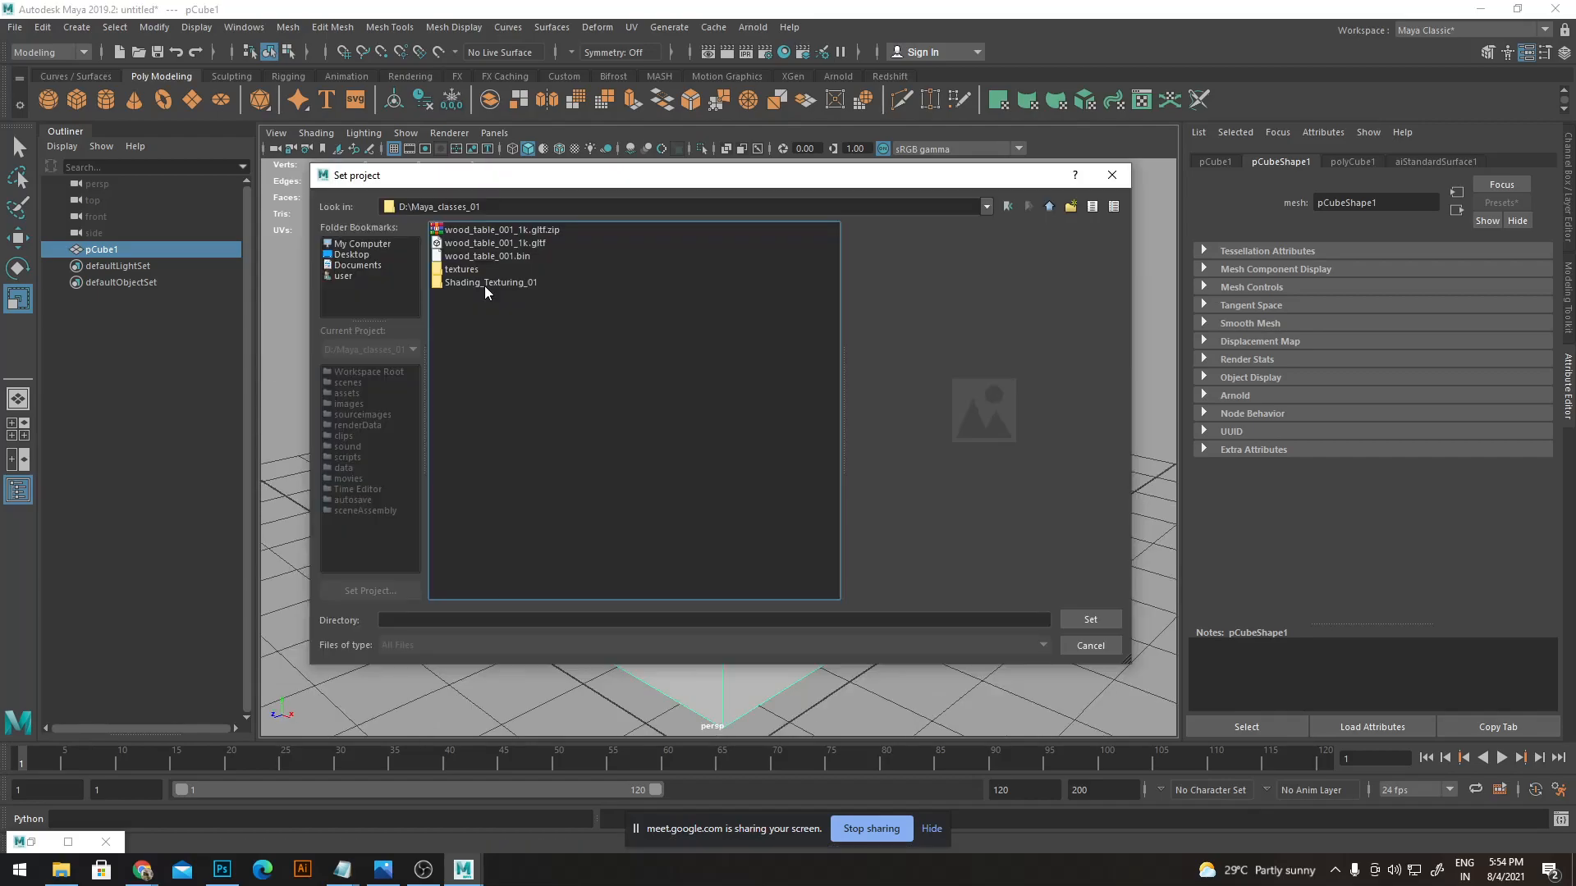
left_click(490, 282)
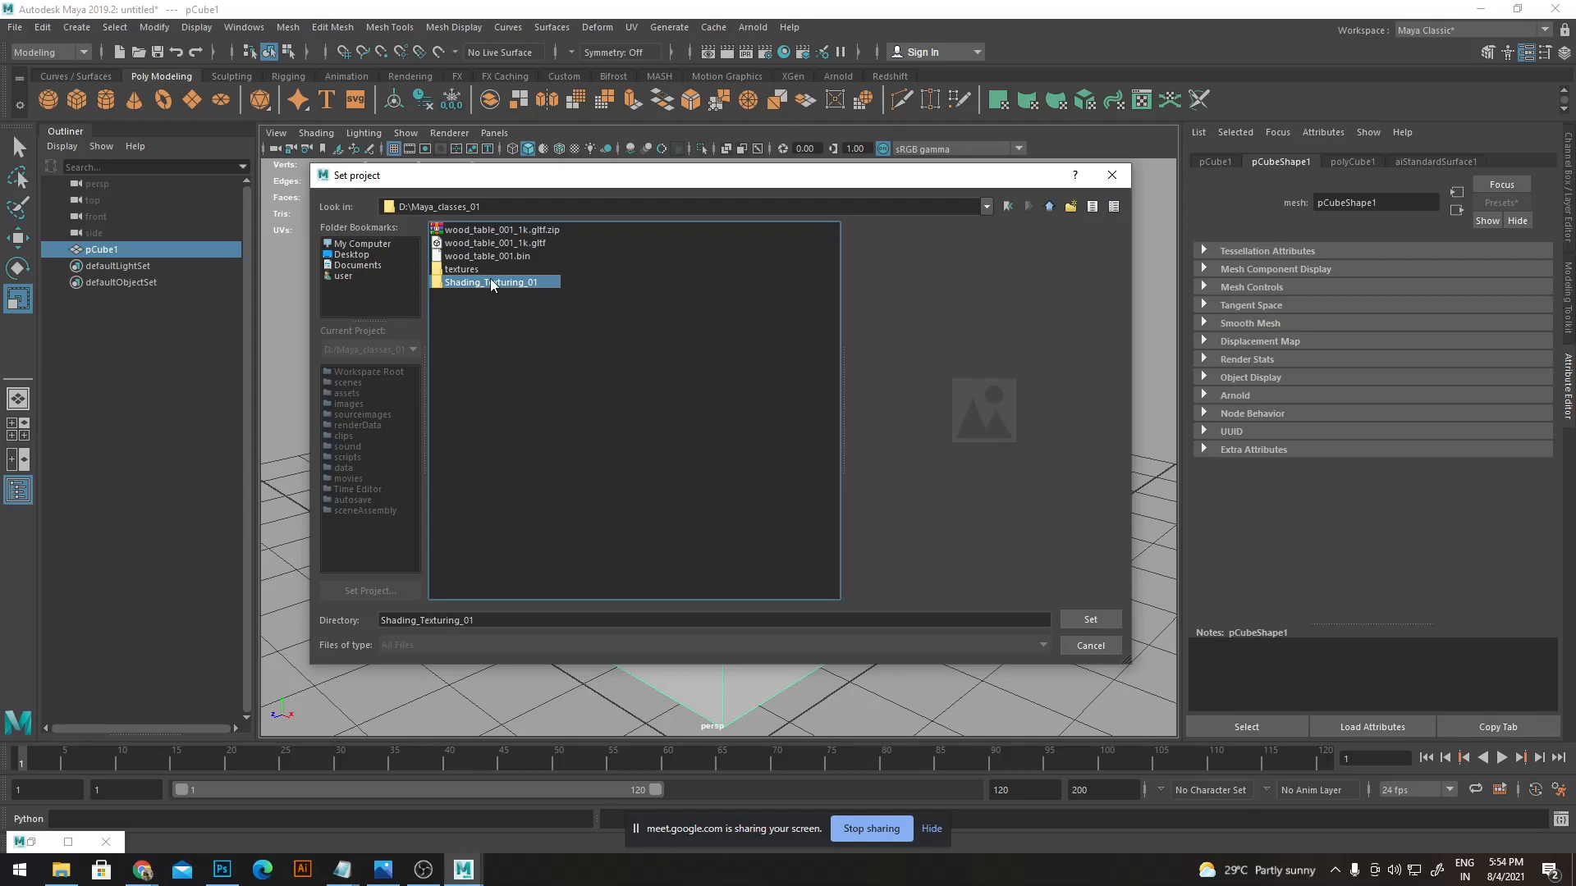
key("Return")
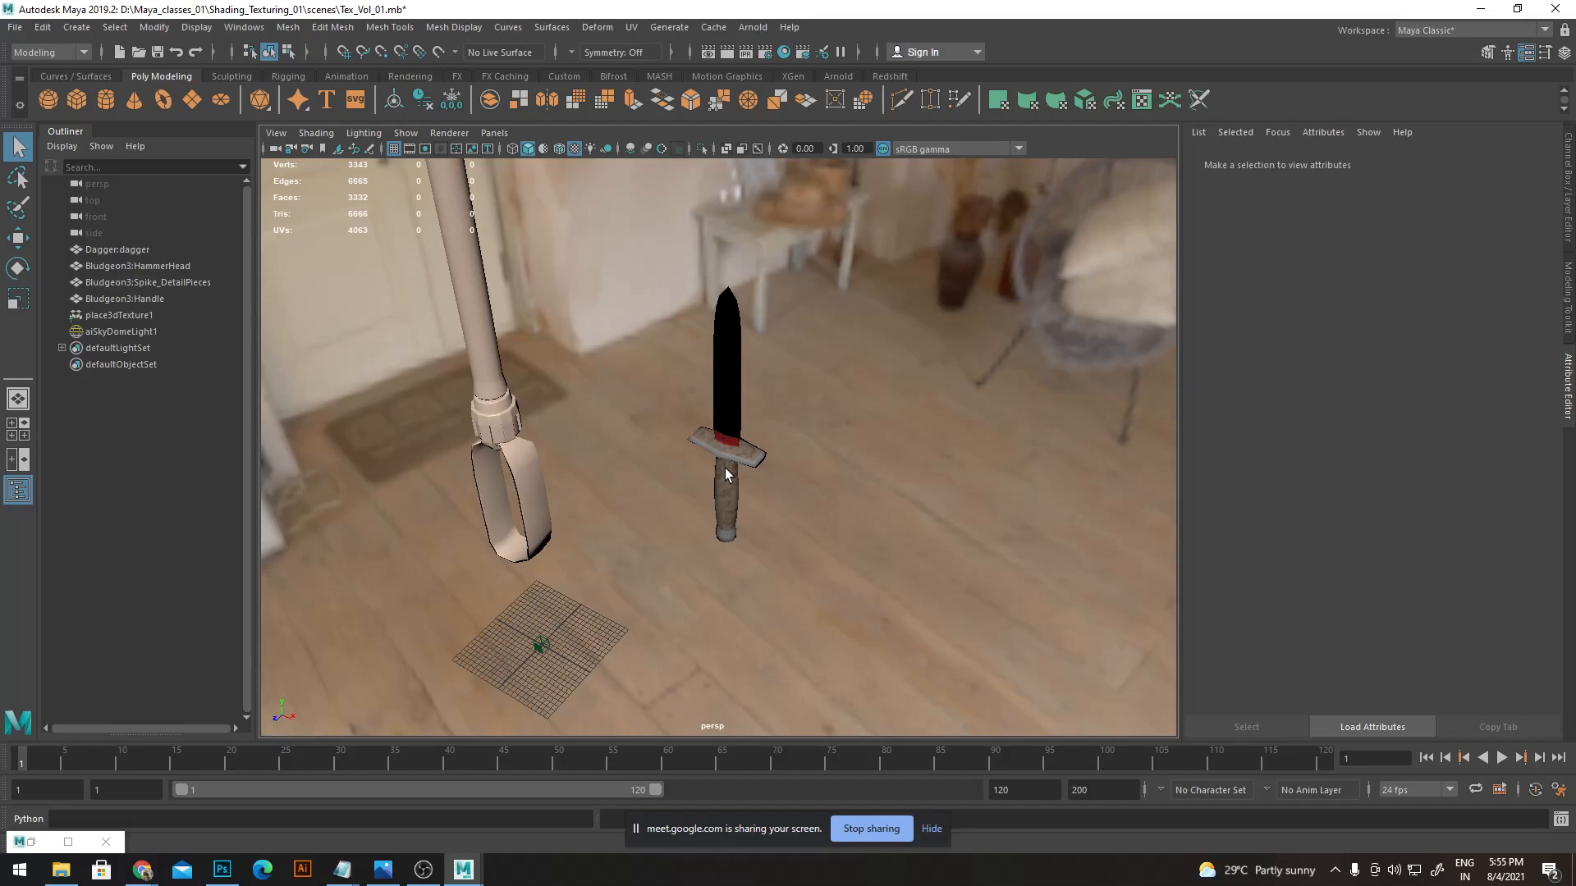
- Examine the dagger and bludgeon models in the Tex_Vol_01.mb scene from several angles
left_click_drag(726, 474, 864, 436, "alt")
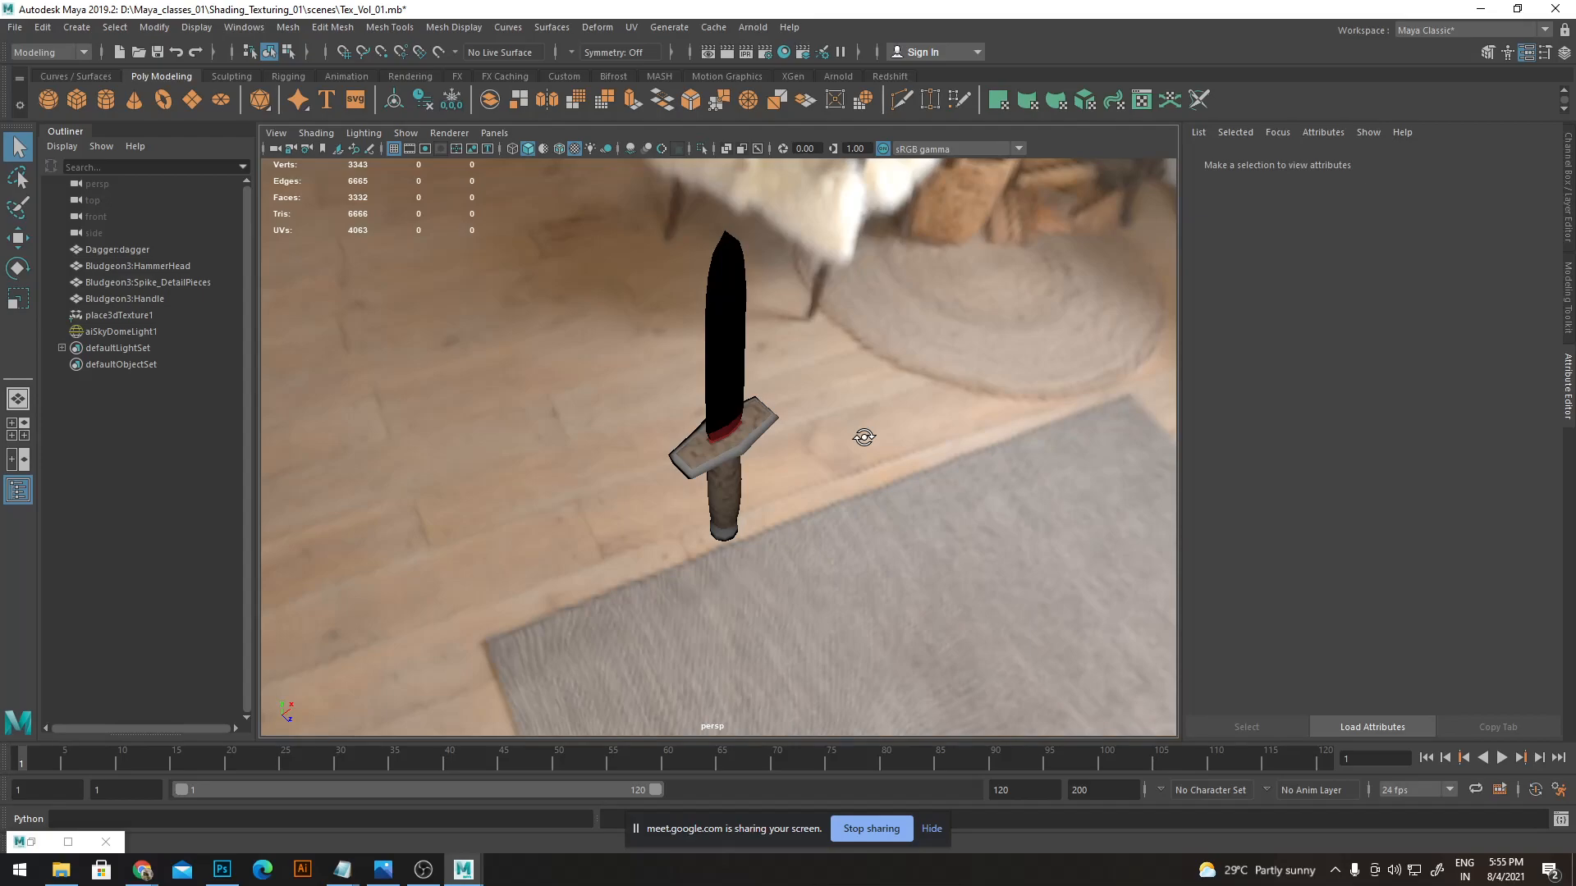
left_click_drag(863, 437, 867, 441, "alt")
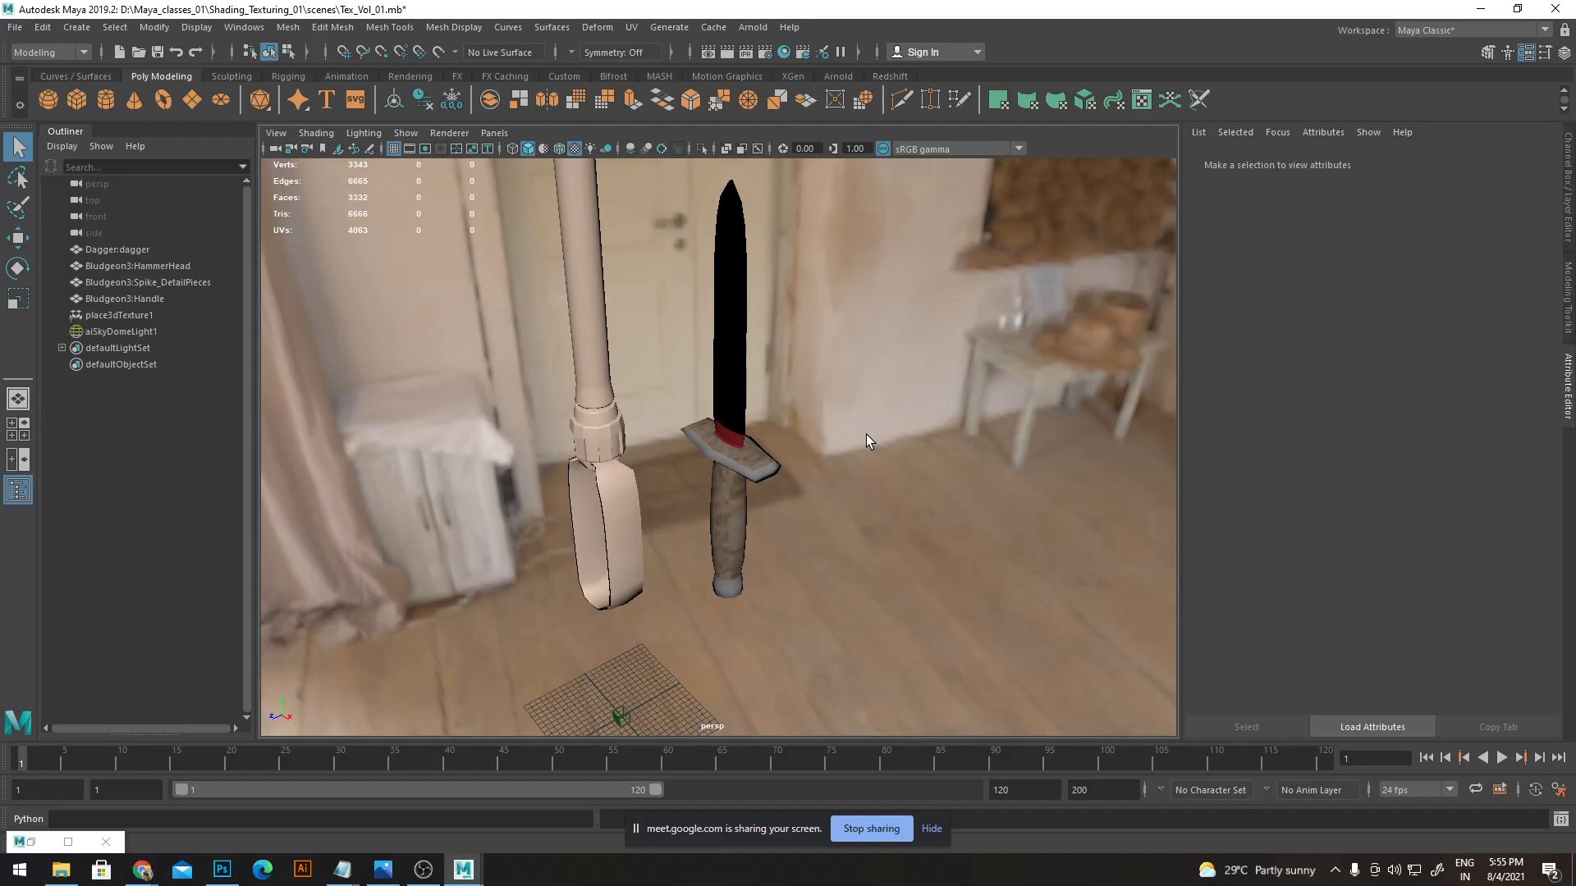
scroll(866, 435, "down", 1)
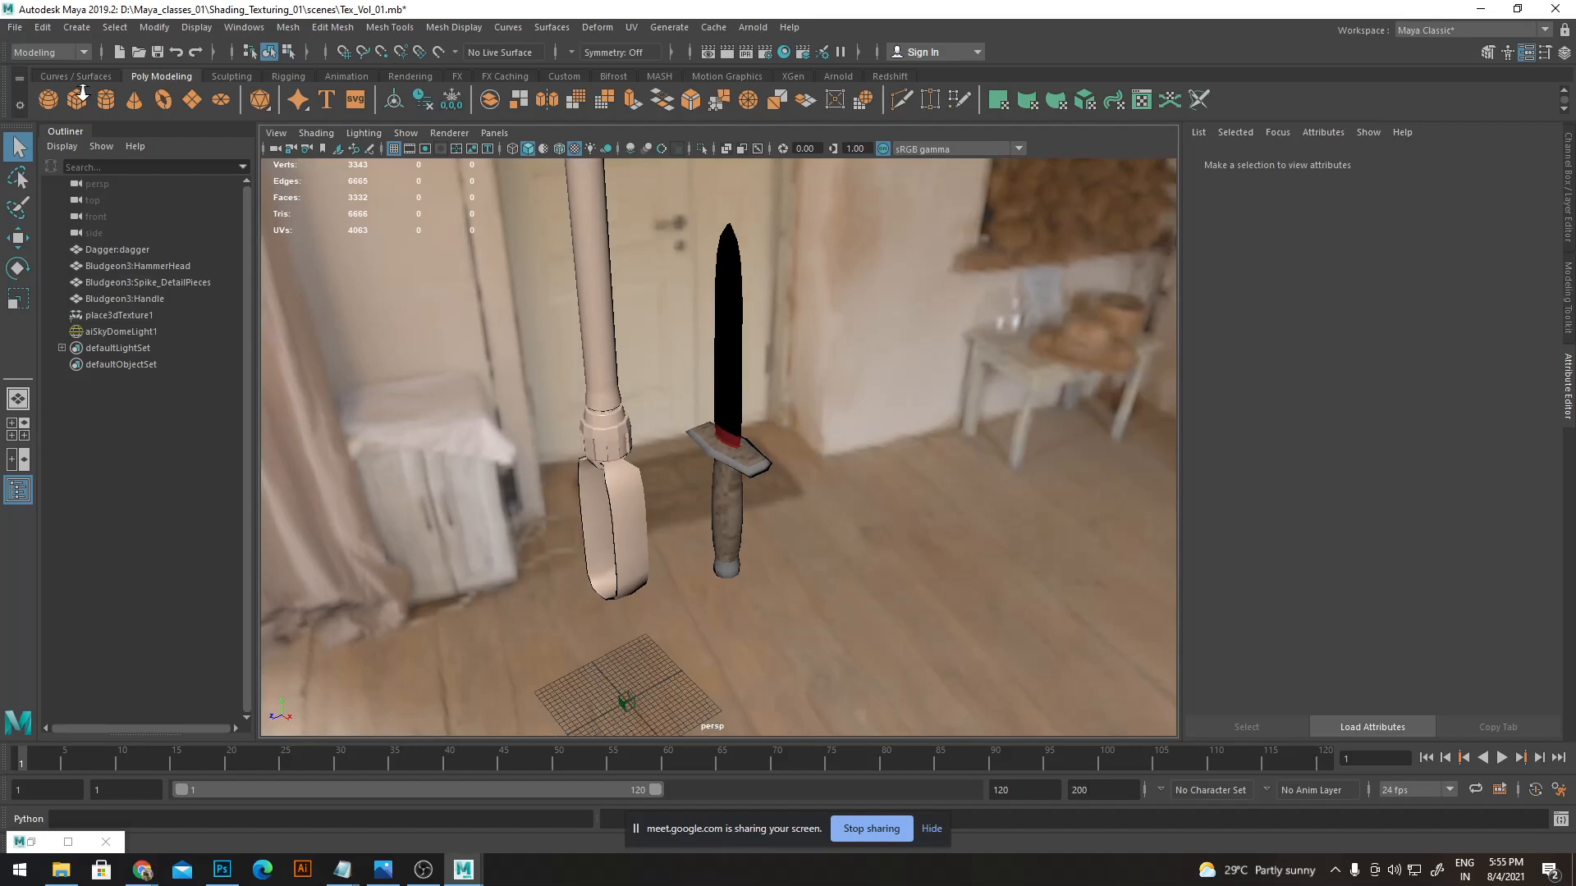
left_click_drag(271, 509, 345, 681, "alt")
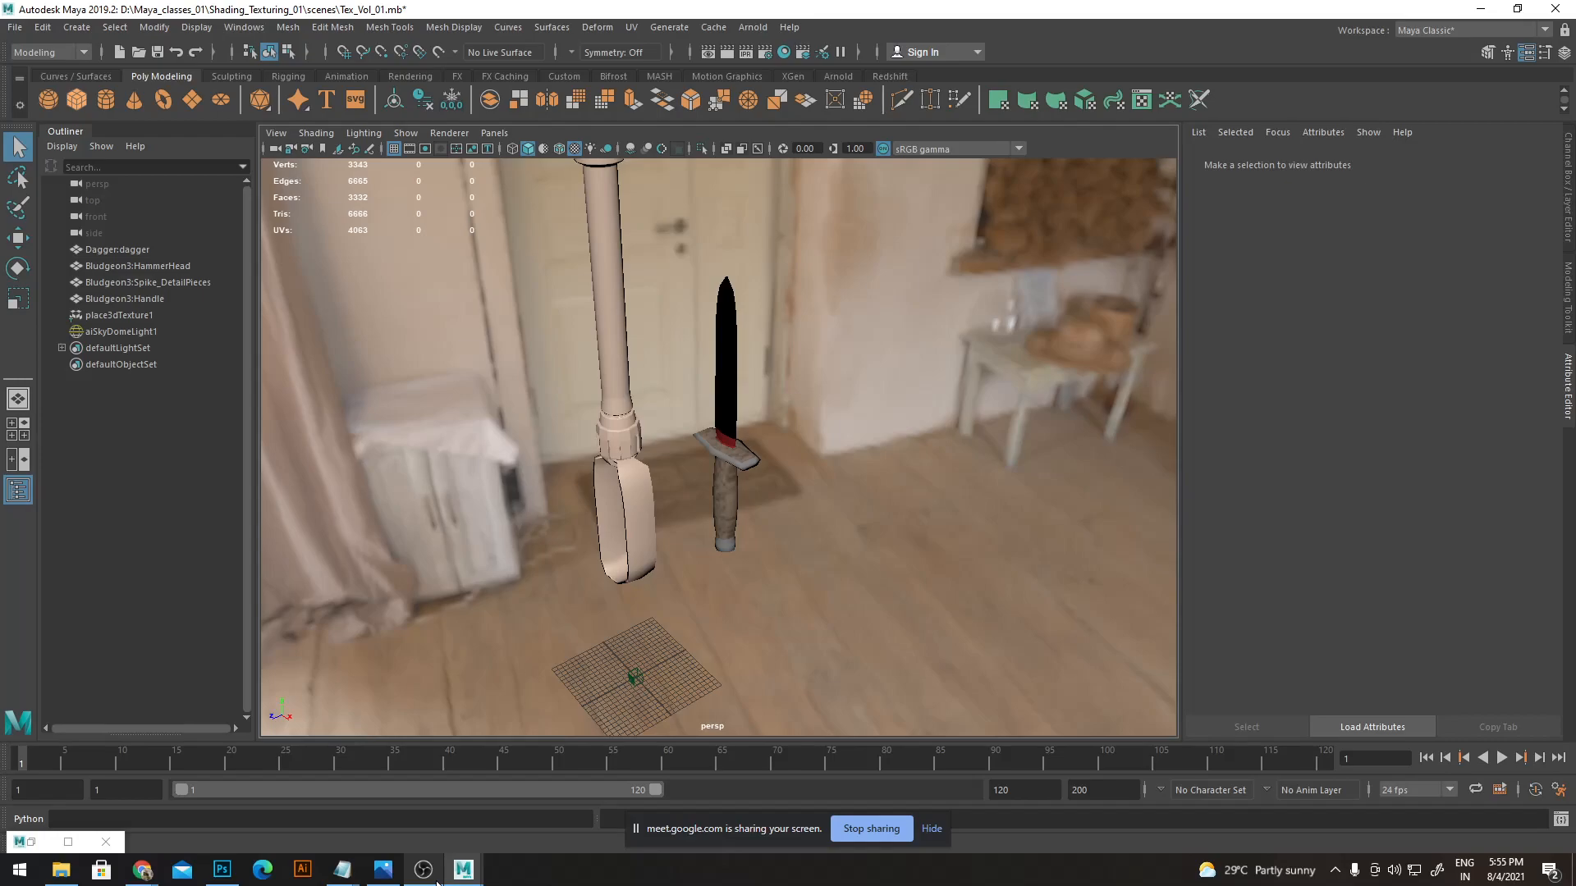
- Move the place3dTexture1 placement node up to the lower end of the dagger's handle
left_click(462, 869)
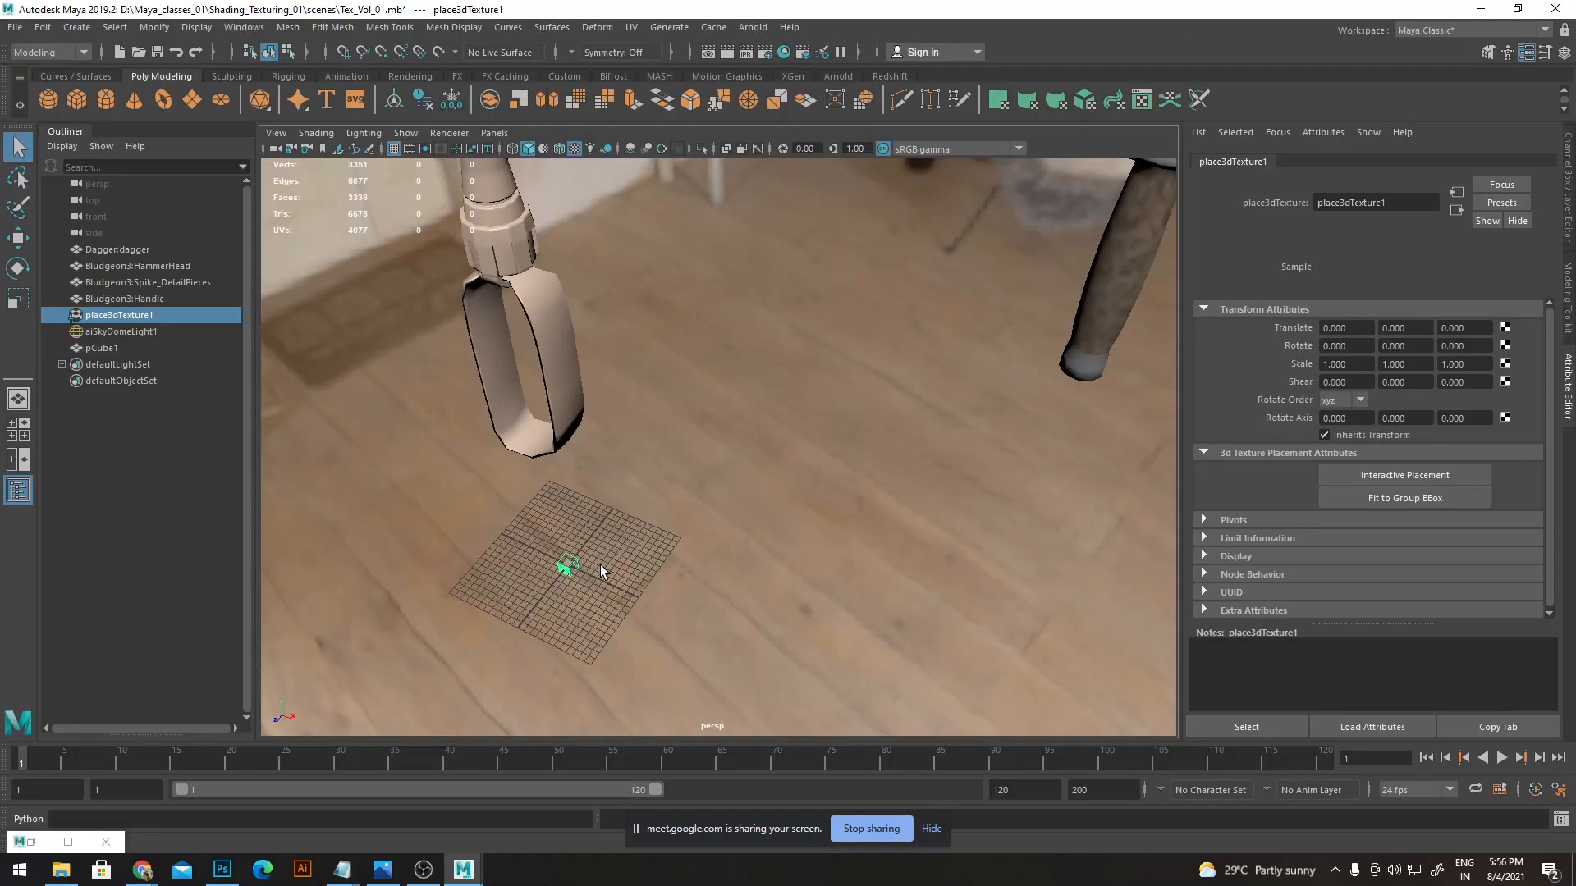
key("w")
middle_click_drag(599, 565, 591, 316)
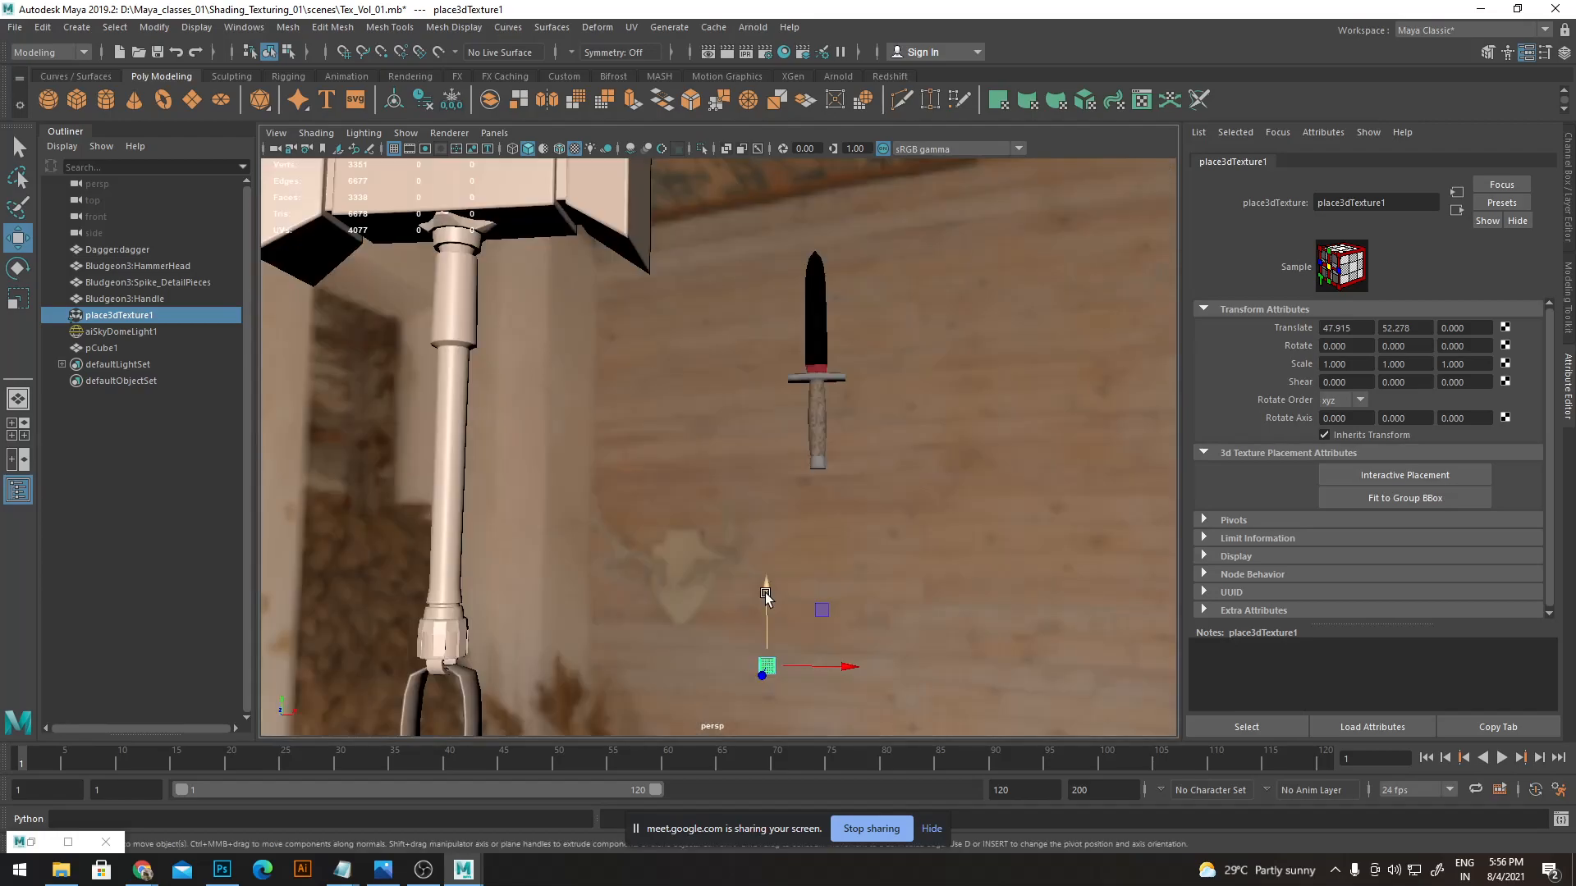
left_click_drag(765, 596, 894, 480)
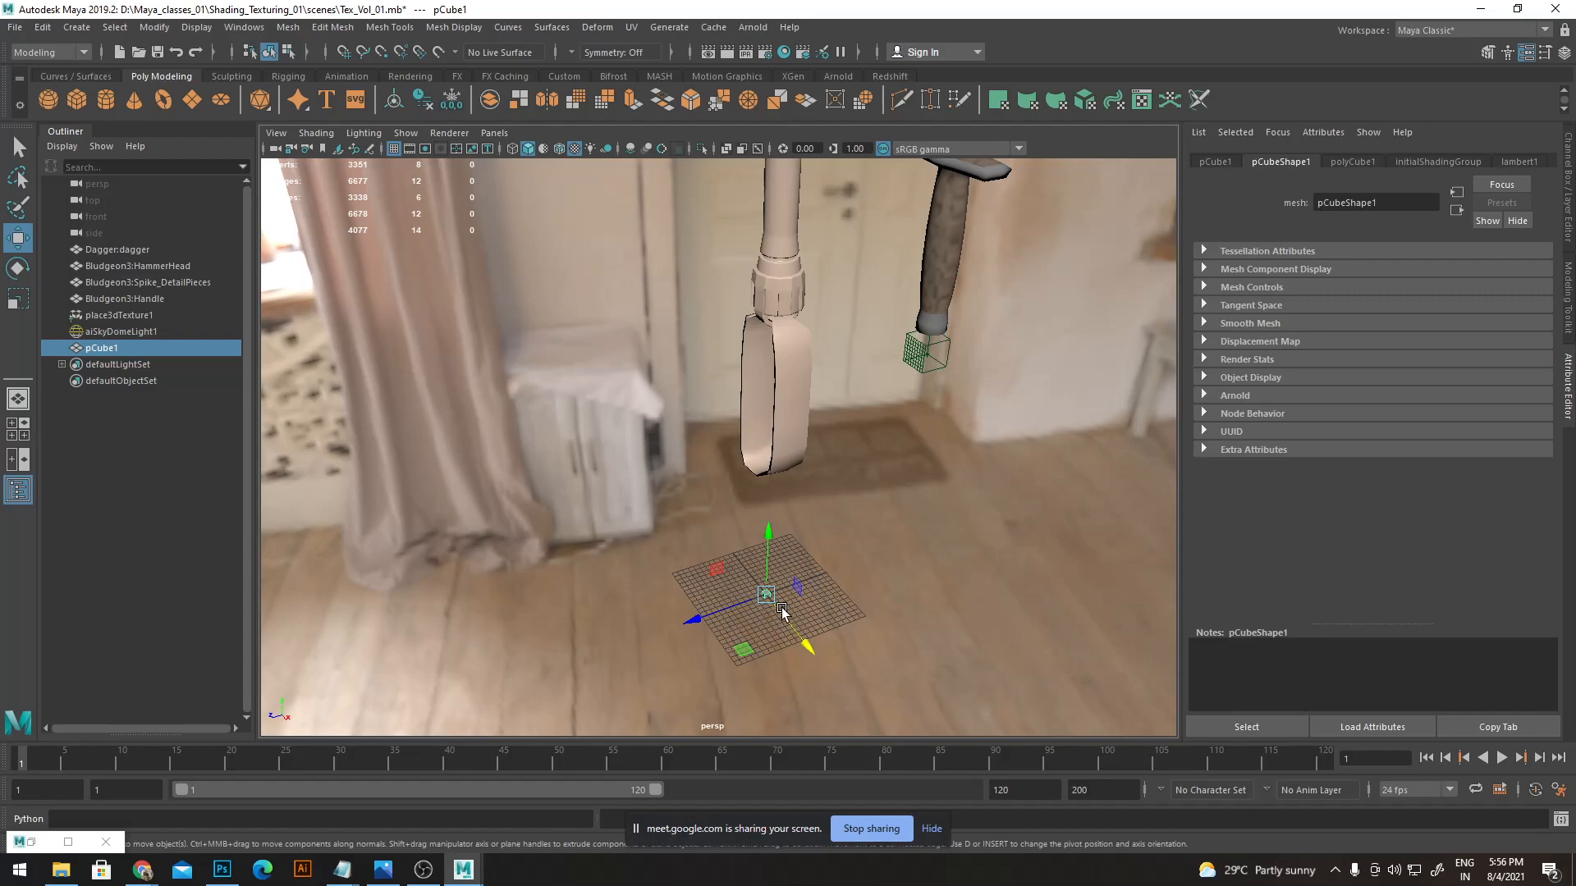
- Delete the history of pCube1 and give it an Ai Flat material with a Wood texture on its Color
key("f")
key("r")
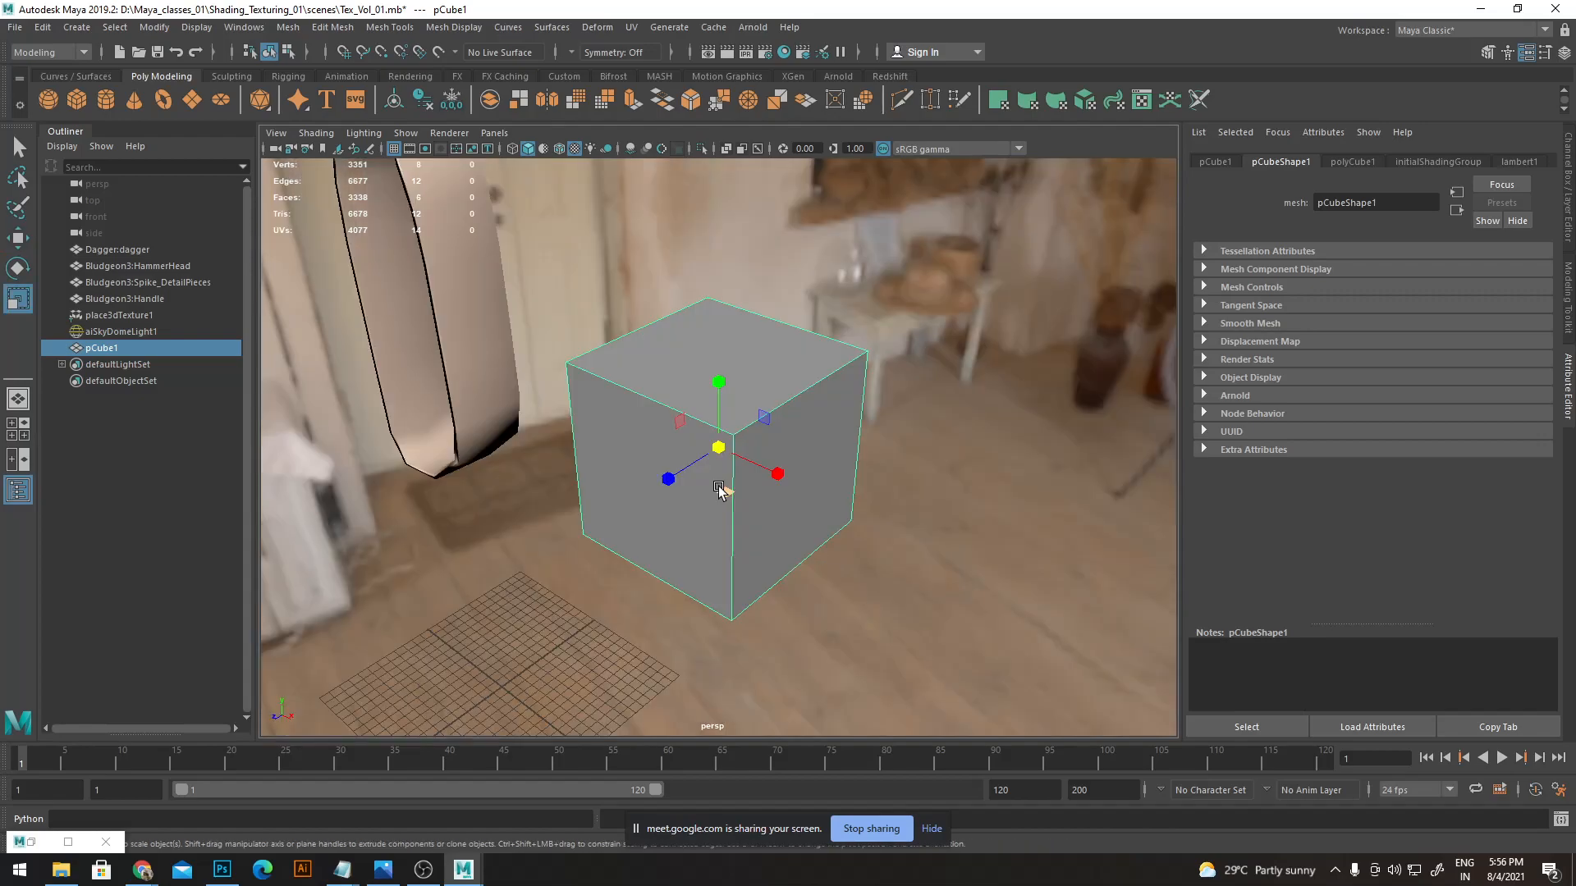
key("alt+shift+d")
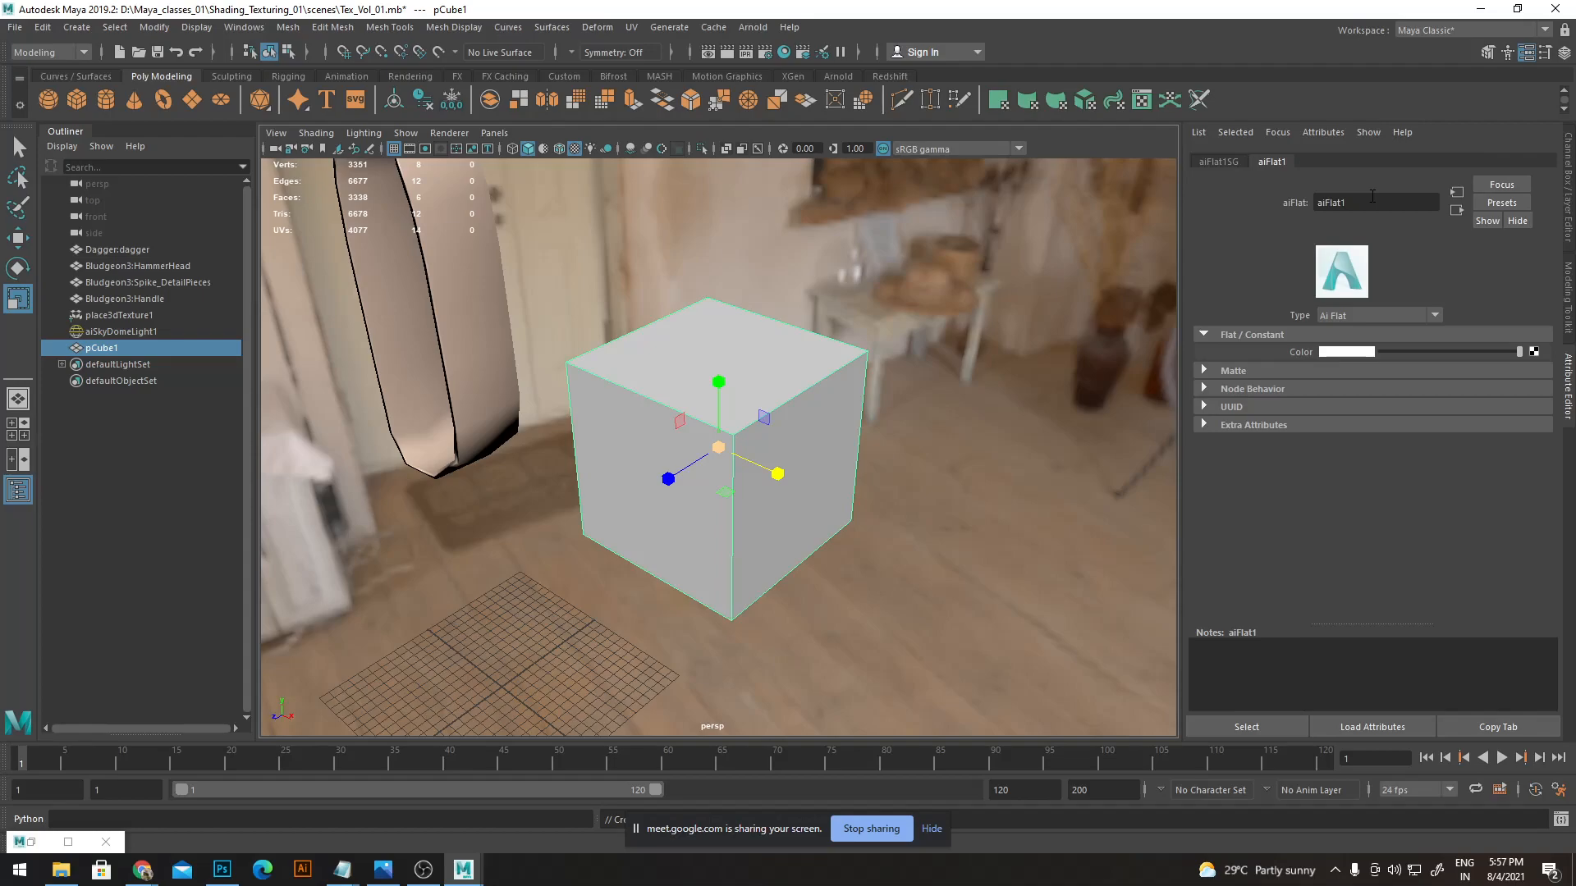
left_click(1381, 315)
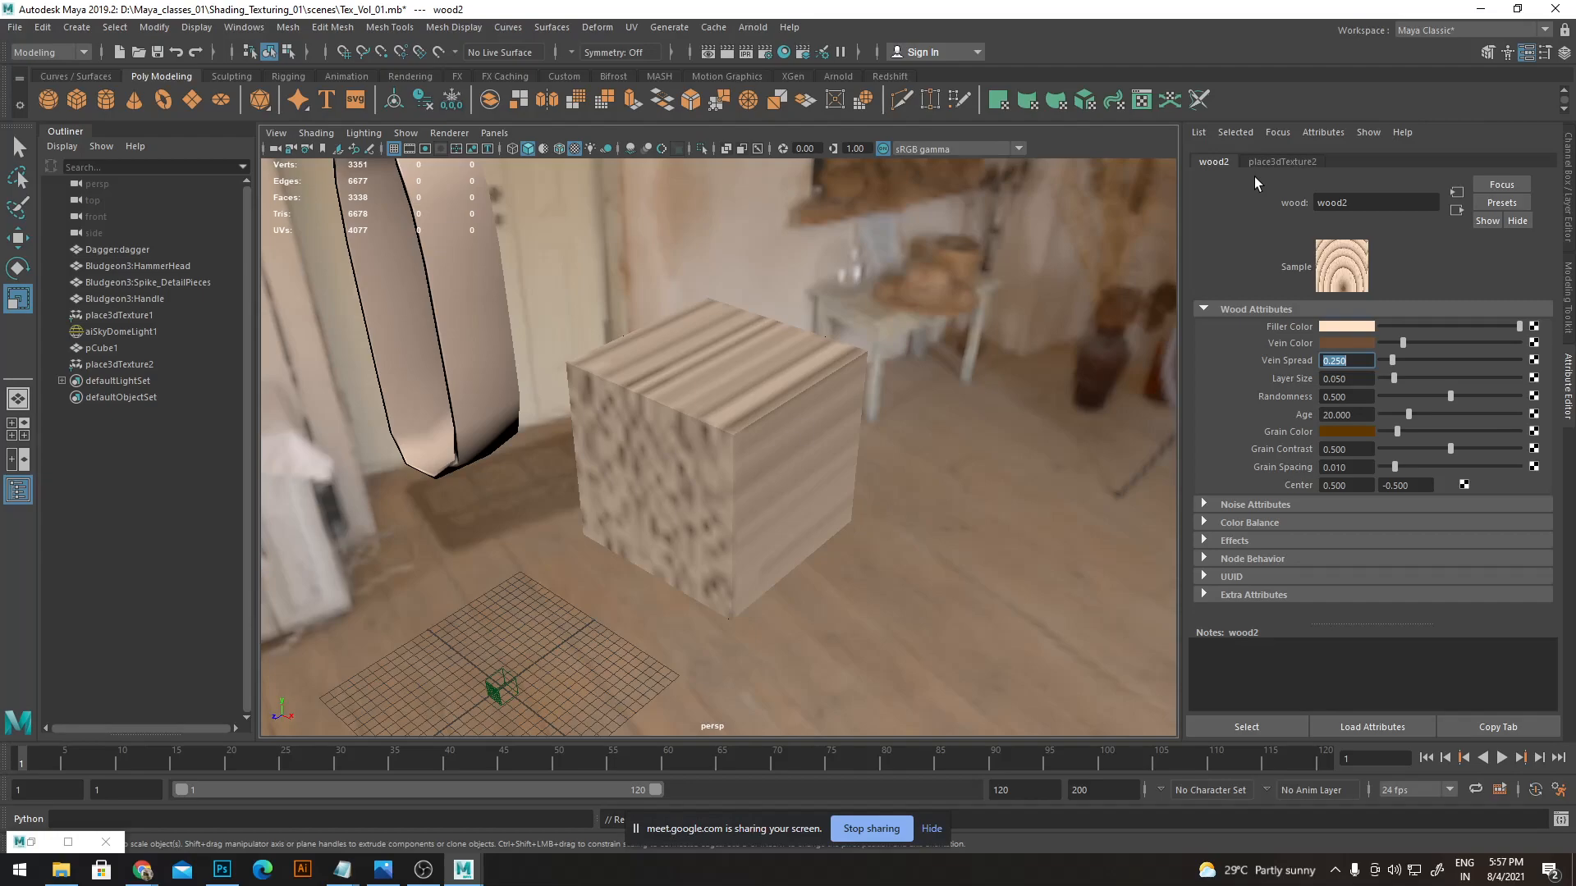
- Break the wood texture's connection to the cube material's Color and clear the wood nodes from the Hypershade graph
left_click(802, 427)
right_click(1346, 351)
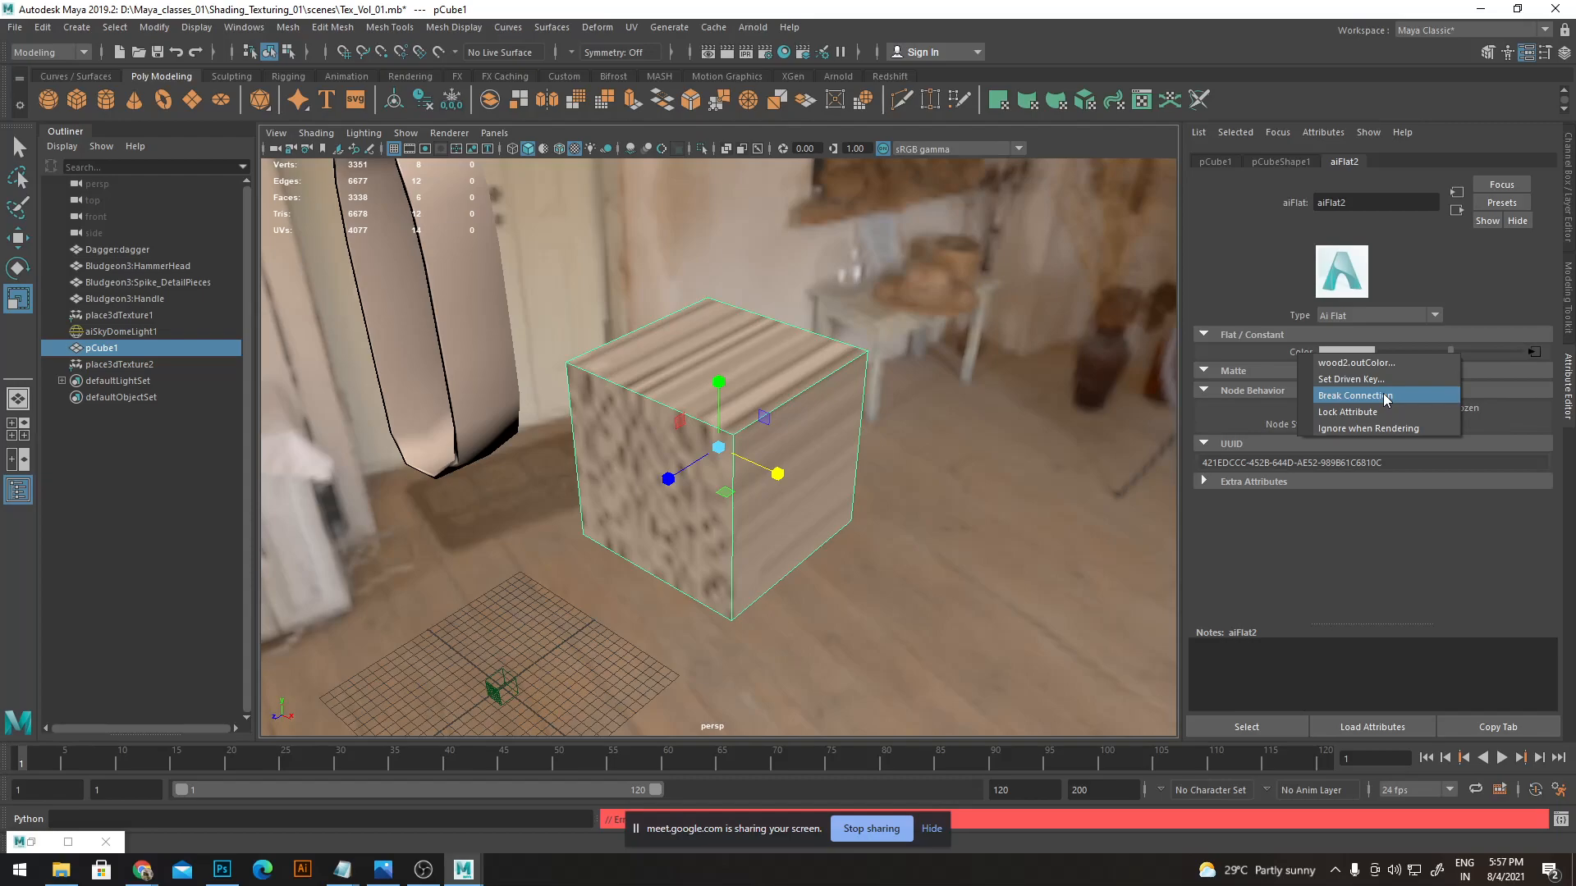
left_click(1384, 396)
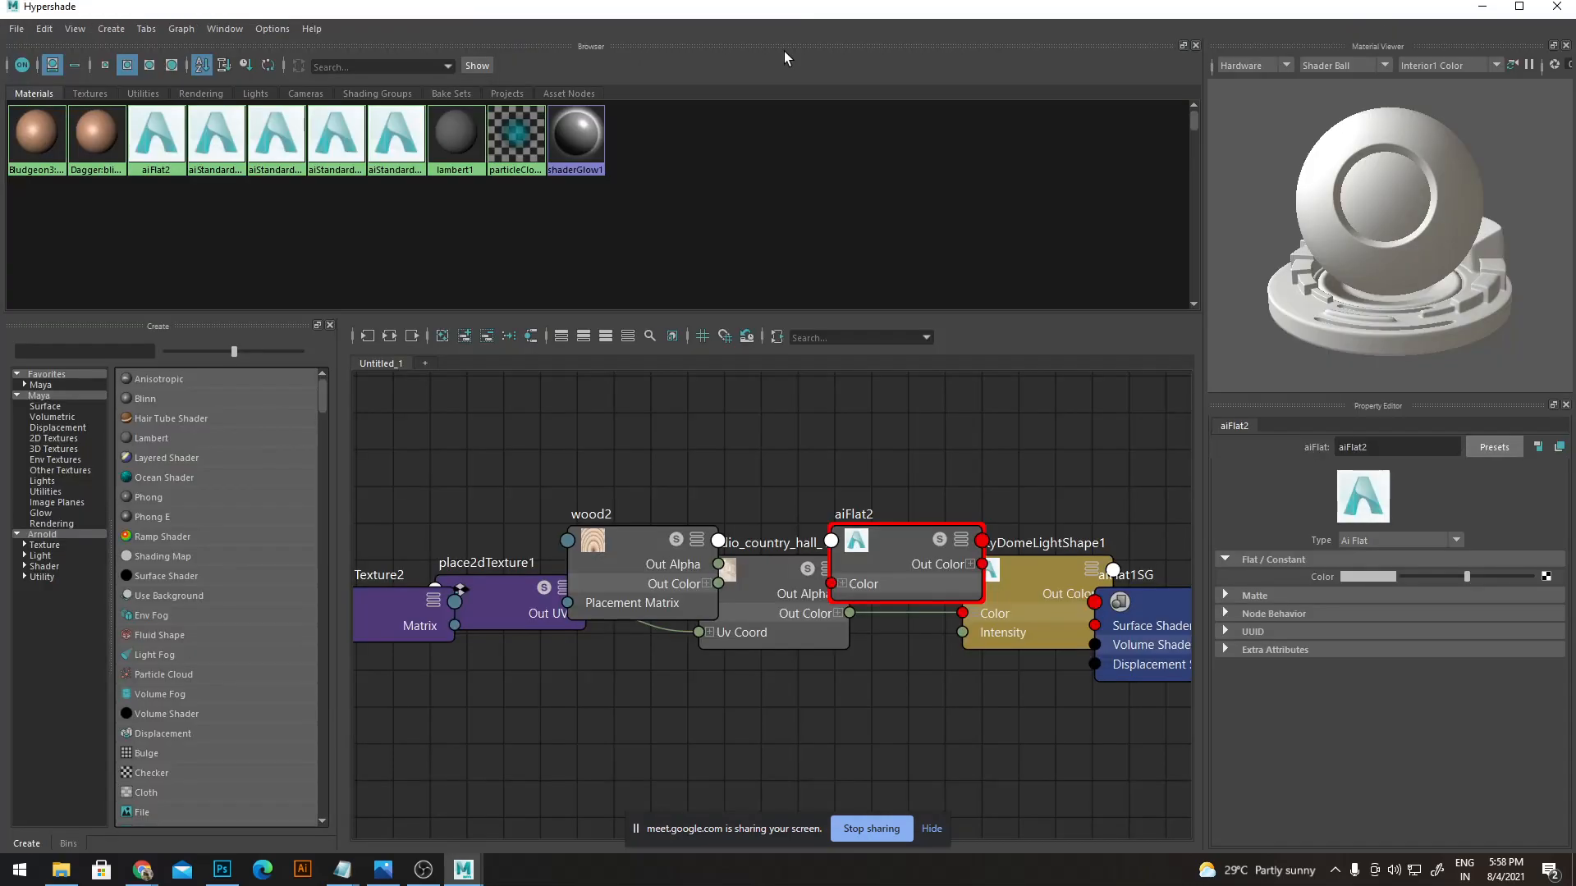
scroll(736, 486, "down", 3)
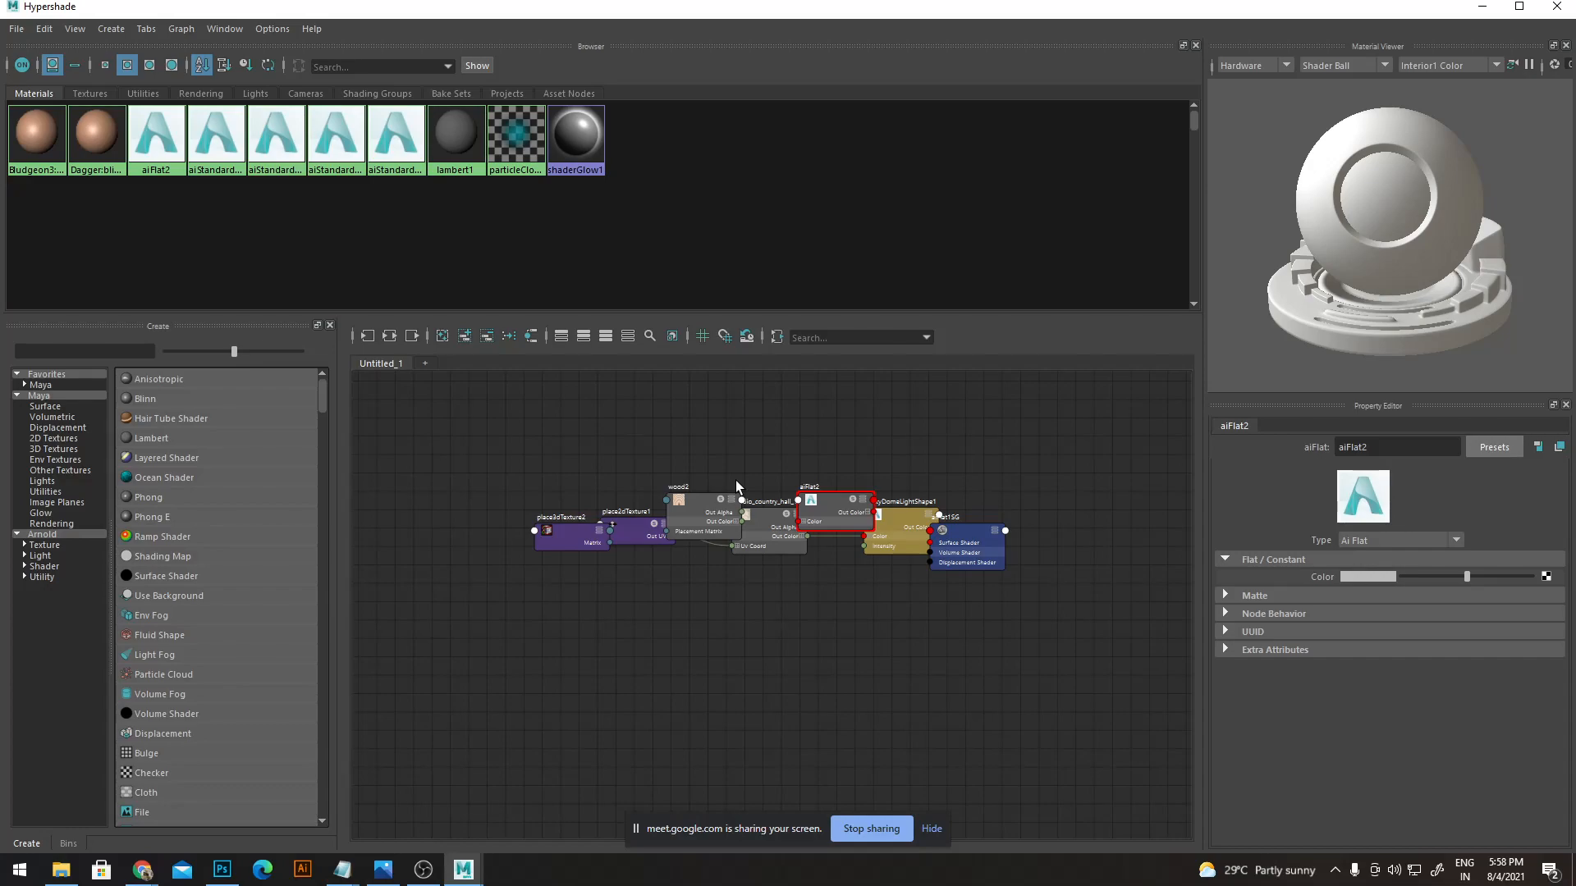
key("3")
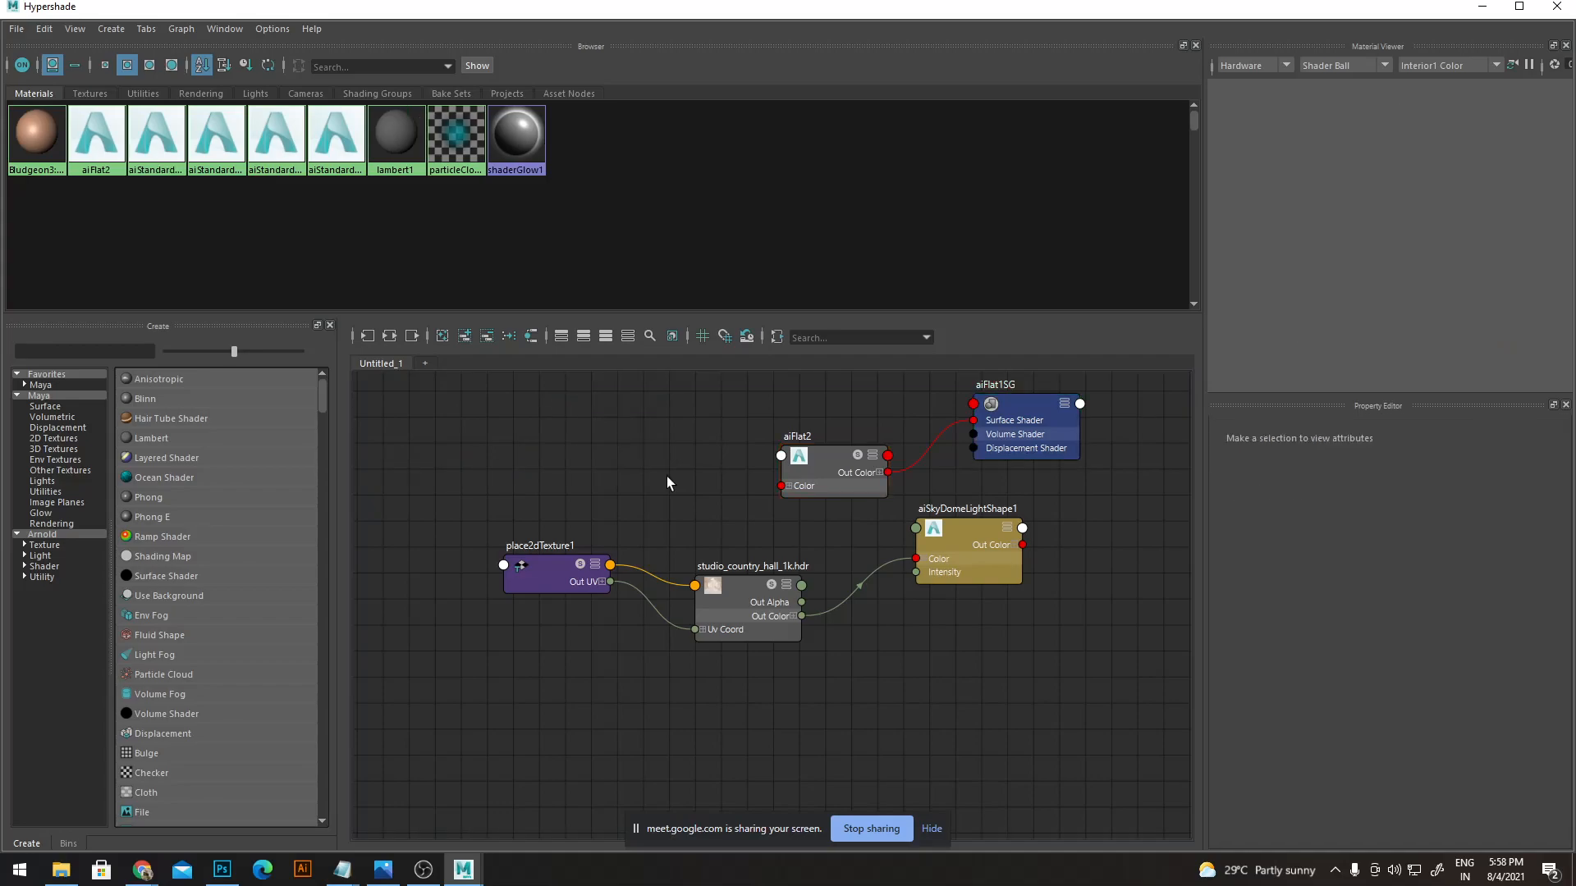
- Connect a new File texture's Out Color to the aiFlat2 Color and browse the project's sourceimages folder for its image
key("ctrl+z")
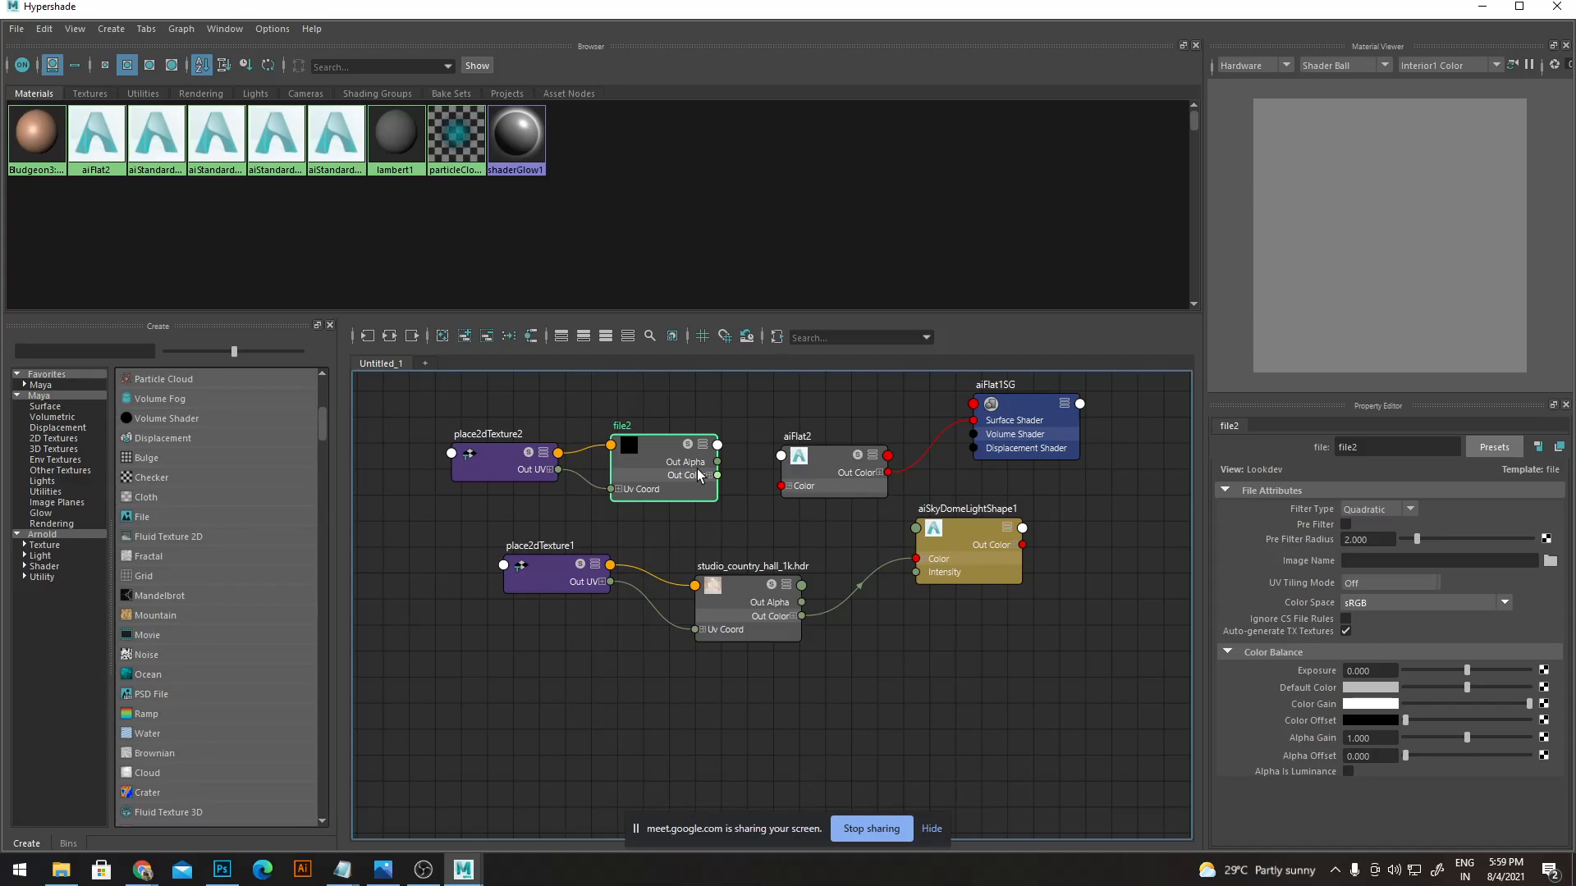
left_click_drag(696, 473, 782, 486)
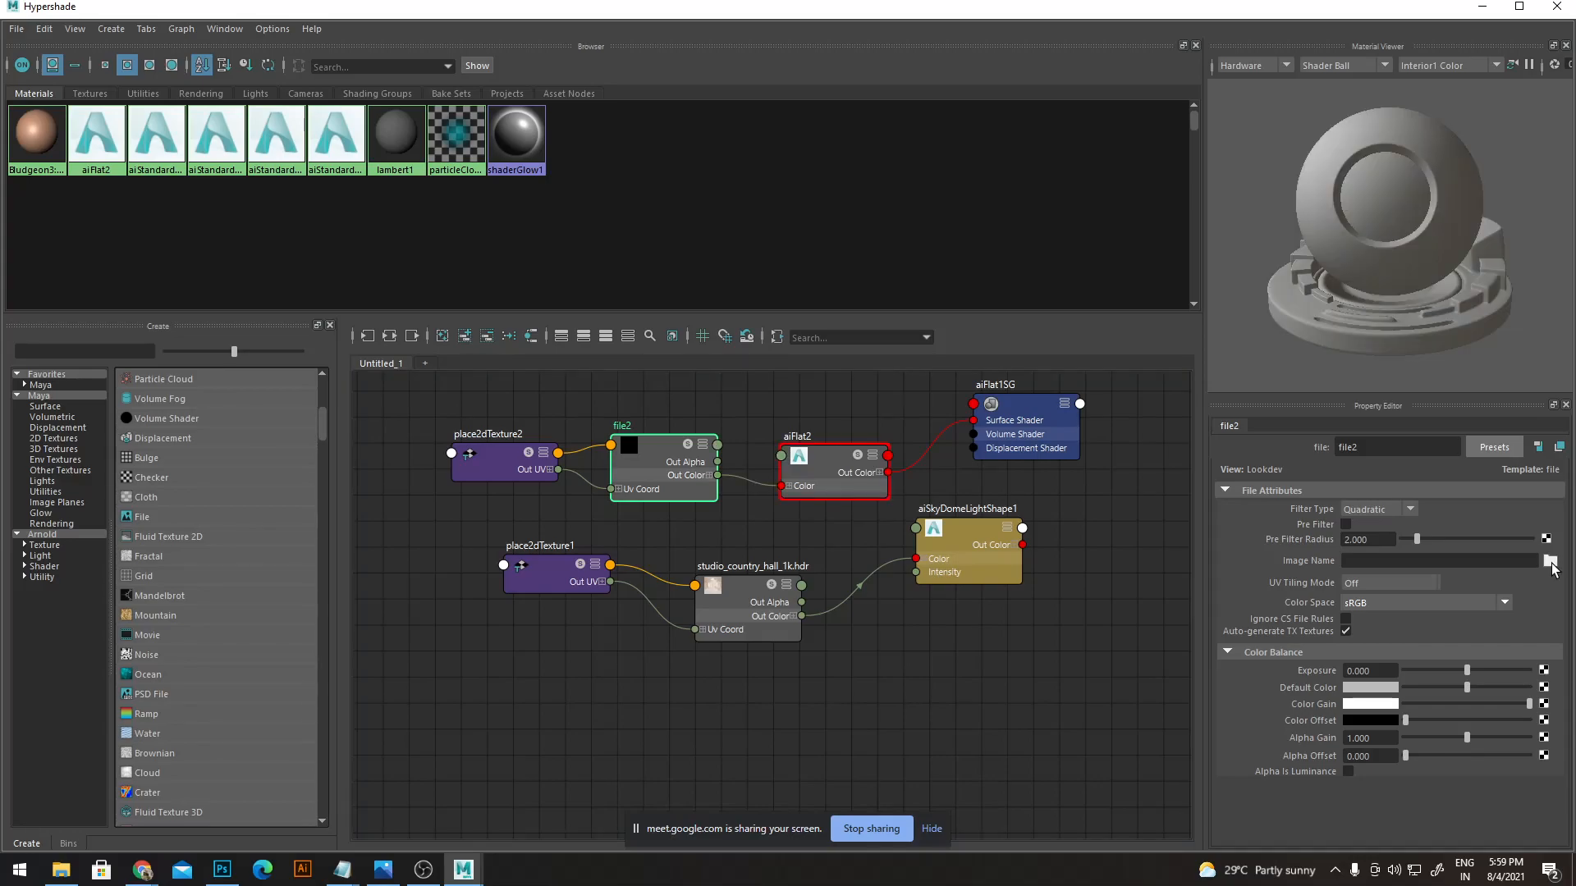
left_click(1550, 562)
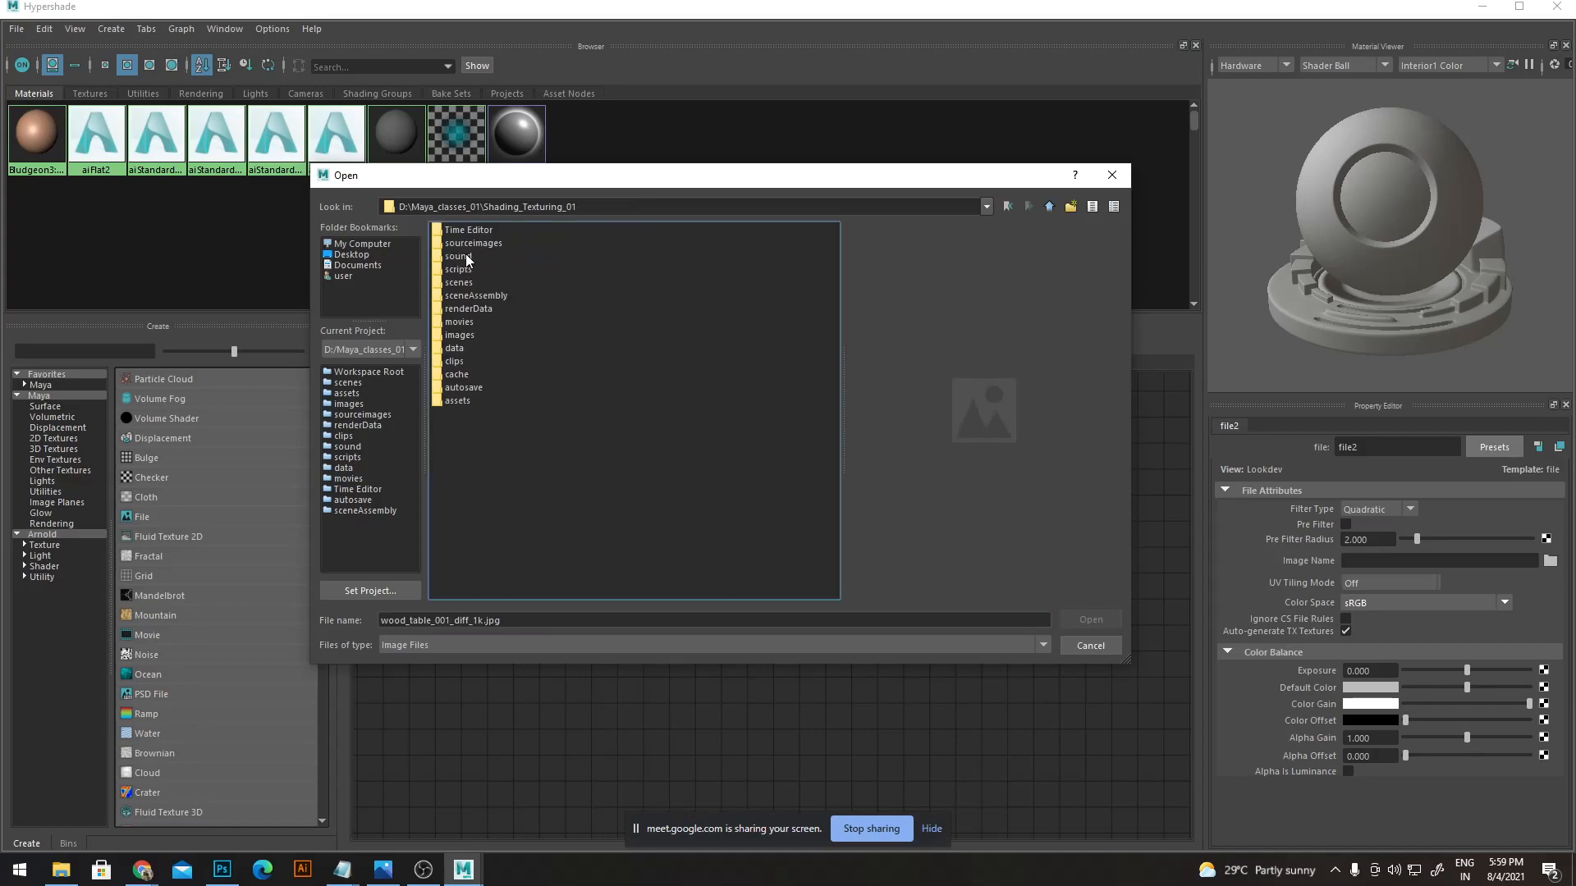
double_click(473, 243)
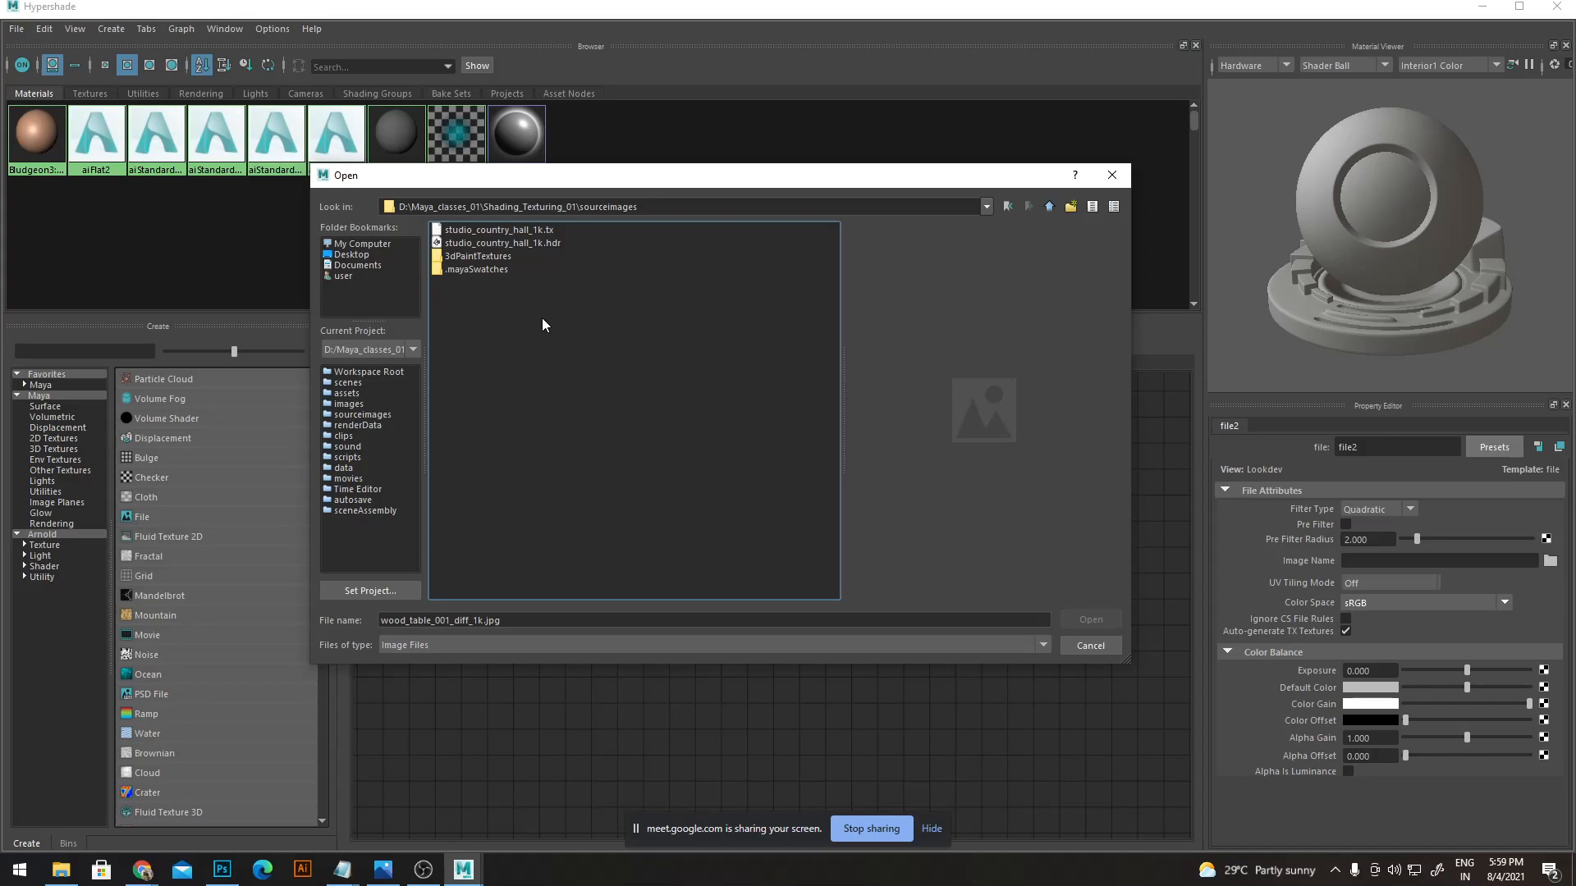
- Place the textures folder in Shading_Texturing_01\sourceimages and load wood_table_001_diff_1k.jpg into the new File texture
key("alt+Tab")
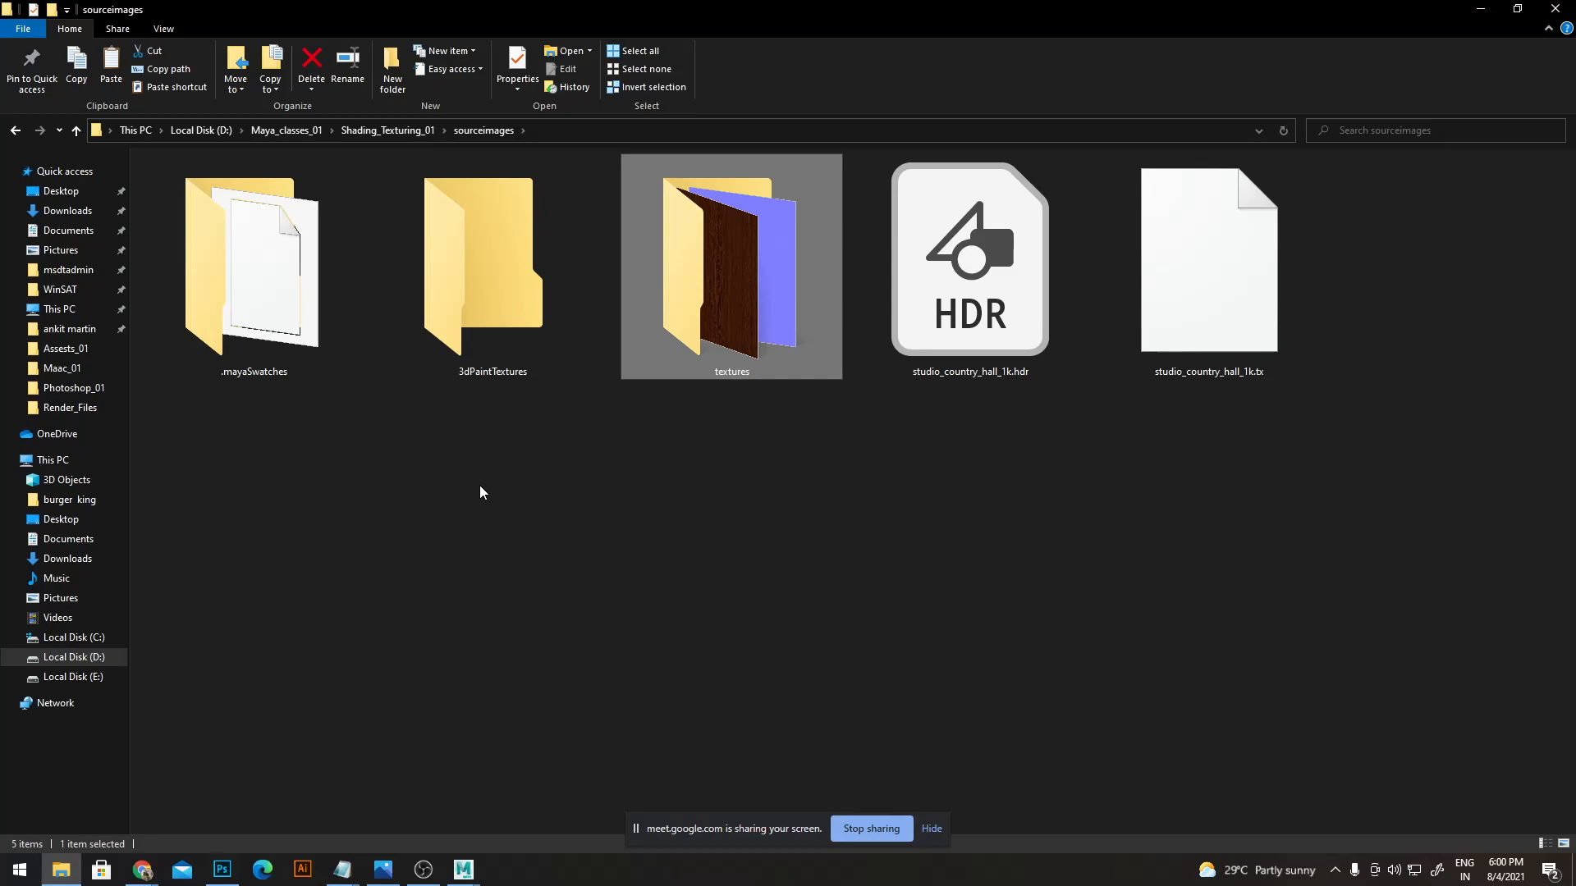
left_click(480, 491)
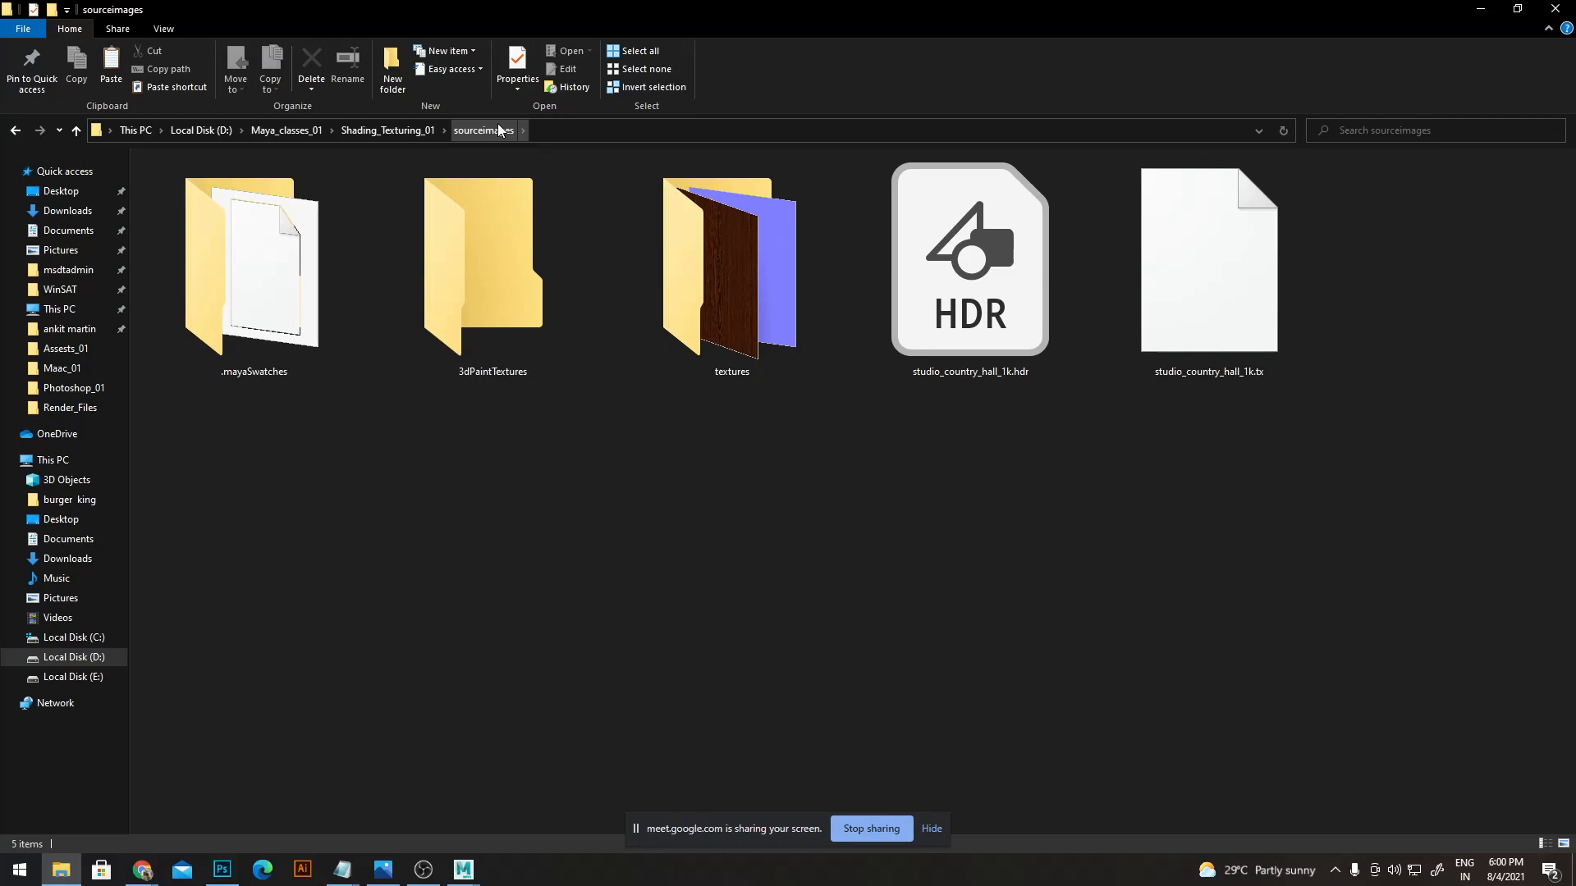
key("alt+Tab")
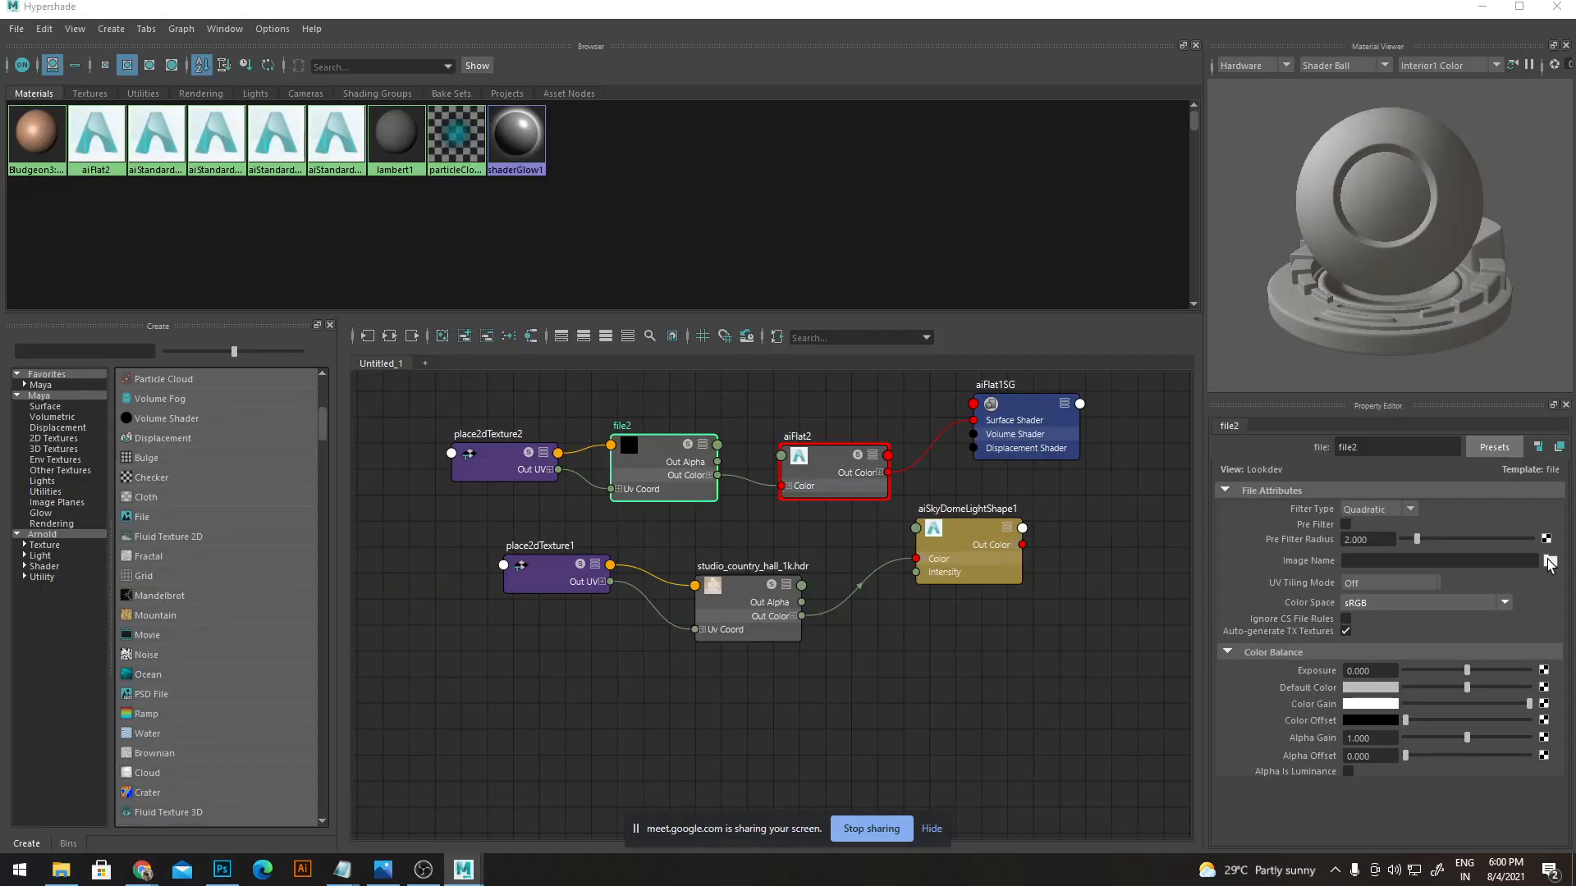
left_click(1549, 561)
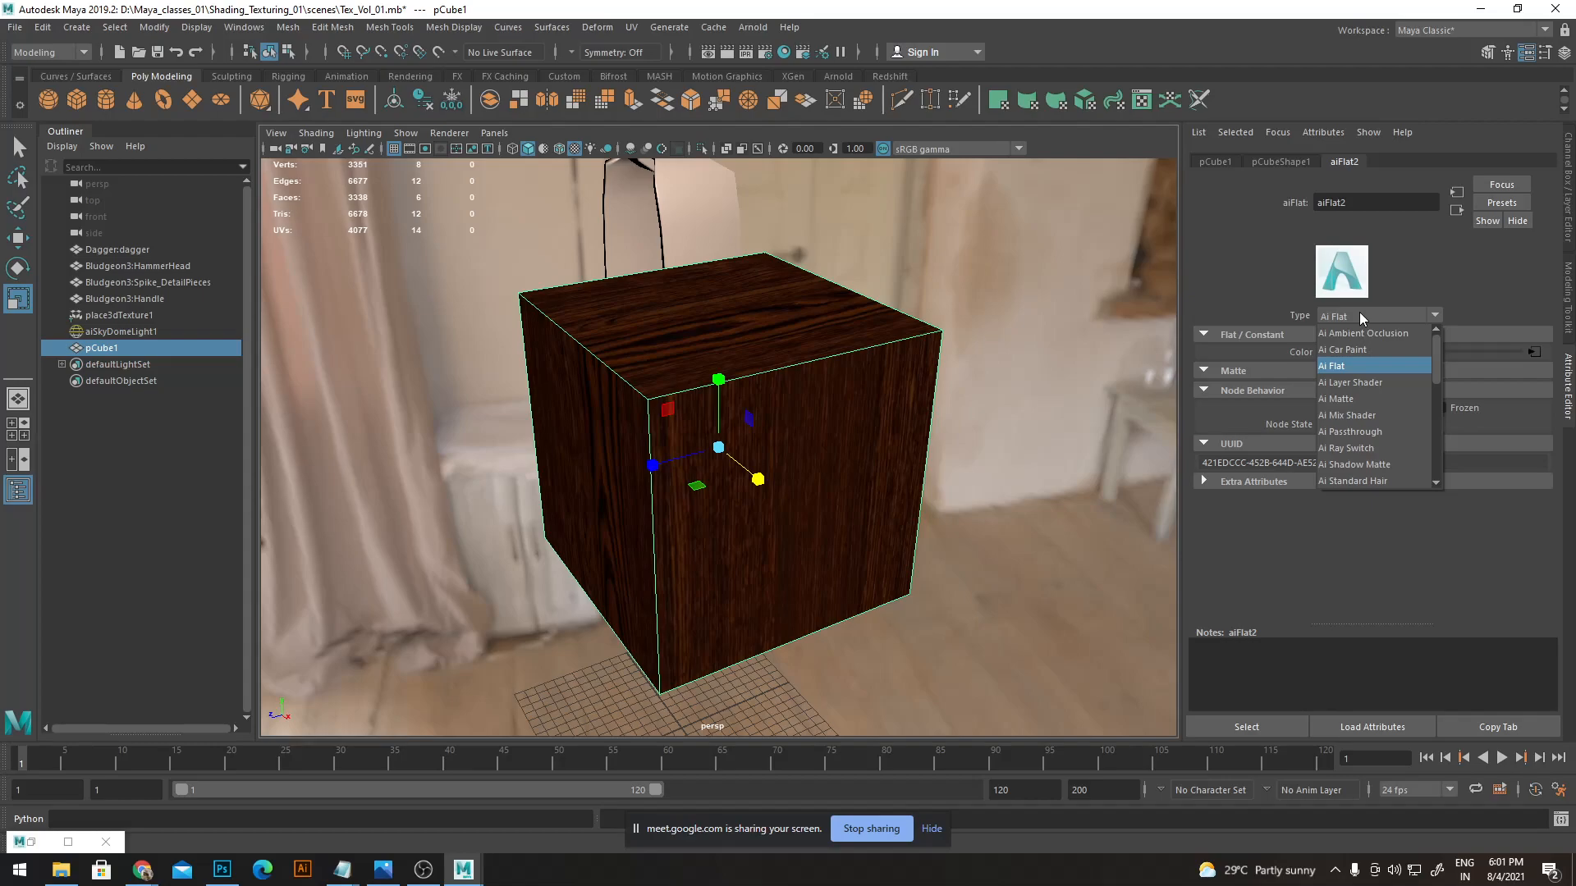
- Change the cube's material to Ai Standard Surface and arrange its shading group and the File texture feeding Base Color in Hypershade
scroll(1405, 439, "down", 2)
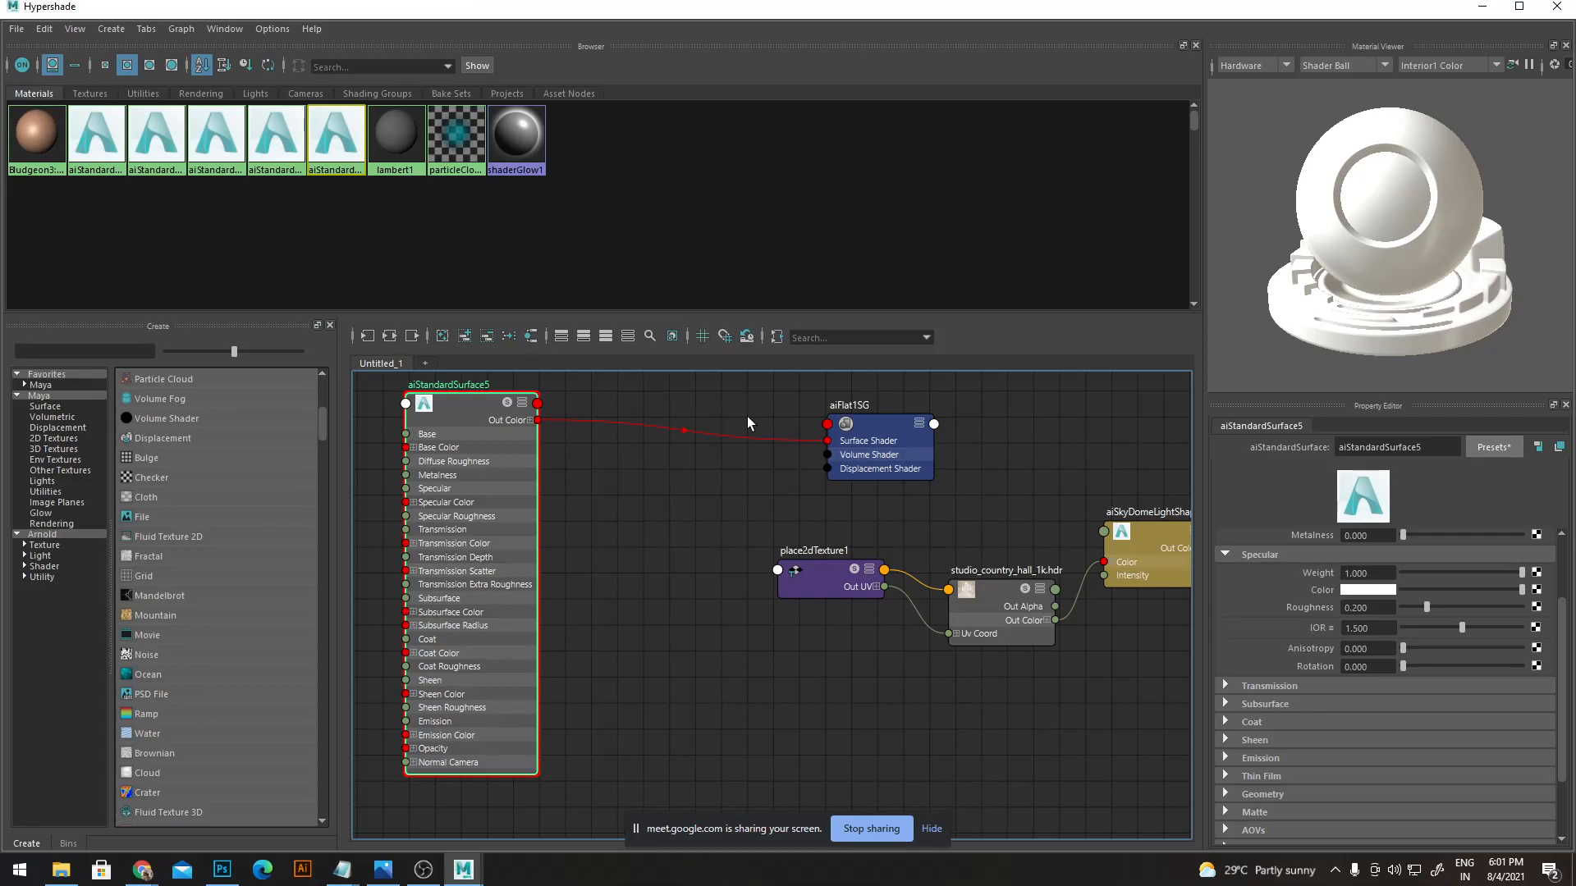
left_click_drag(870, 424, 680, 429)
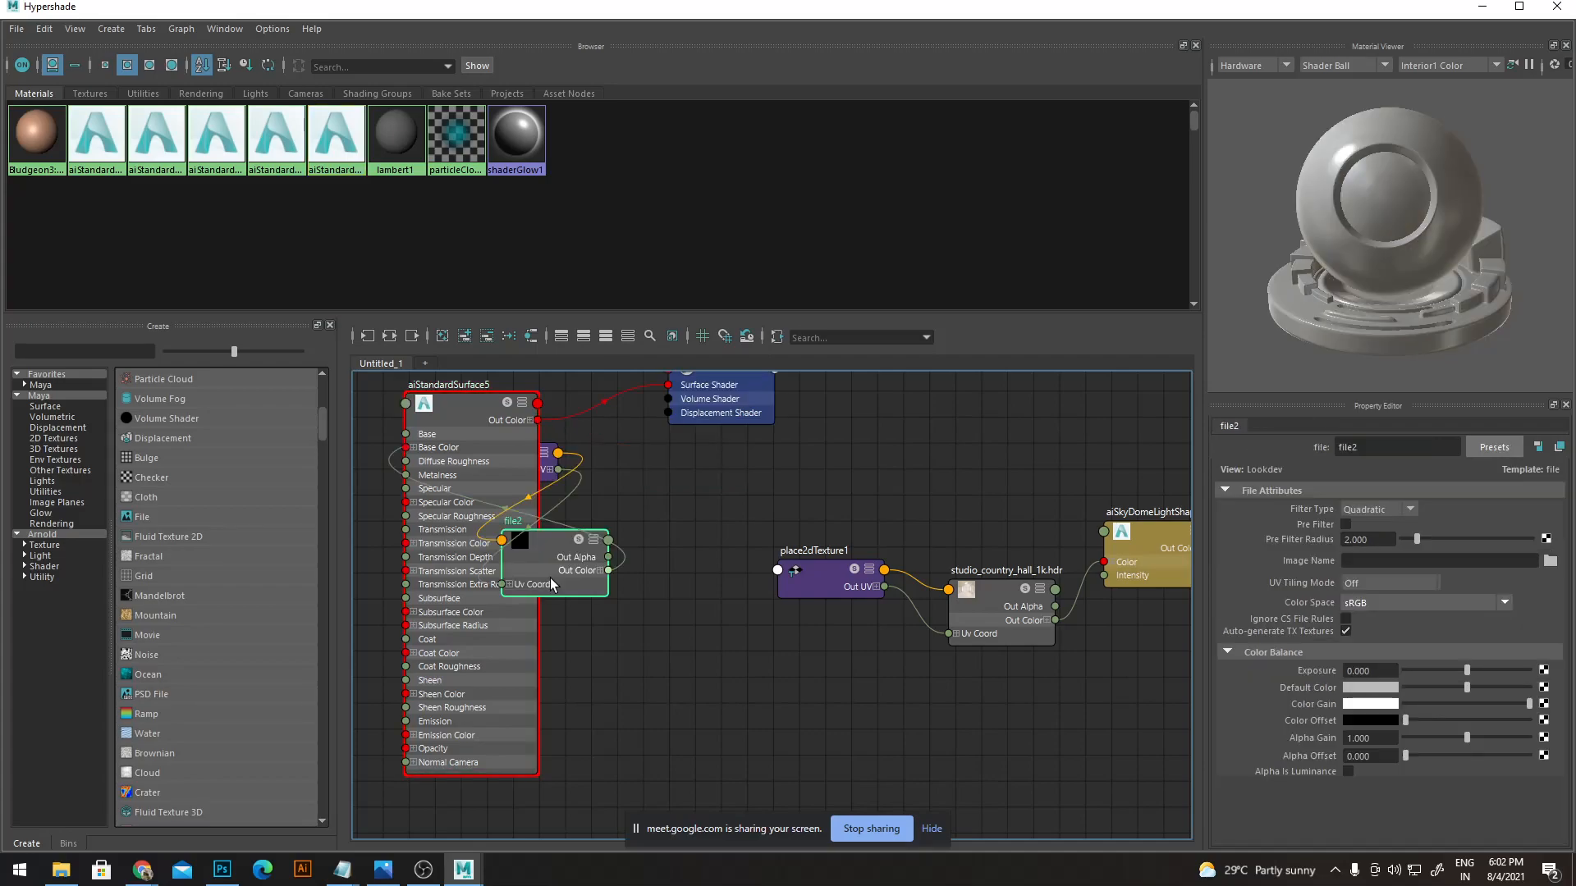
left_click_drag(550, 578, 709, 553)
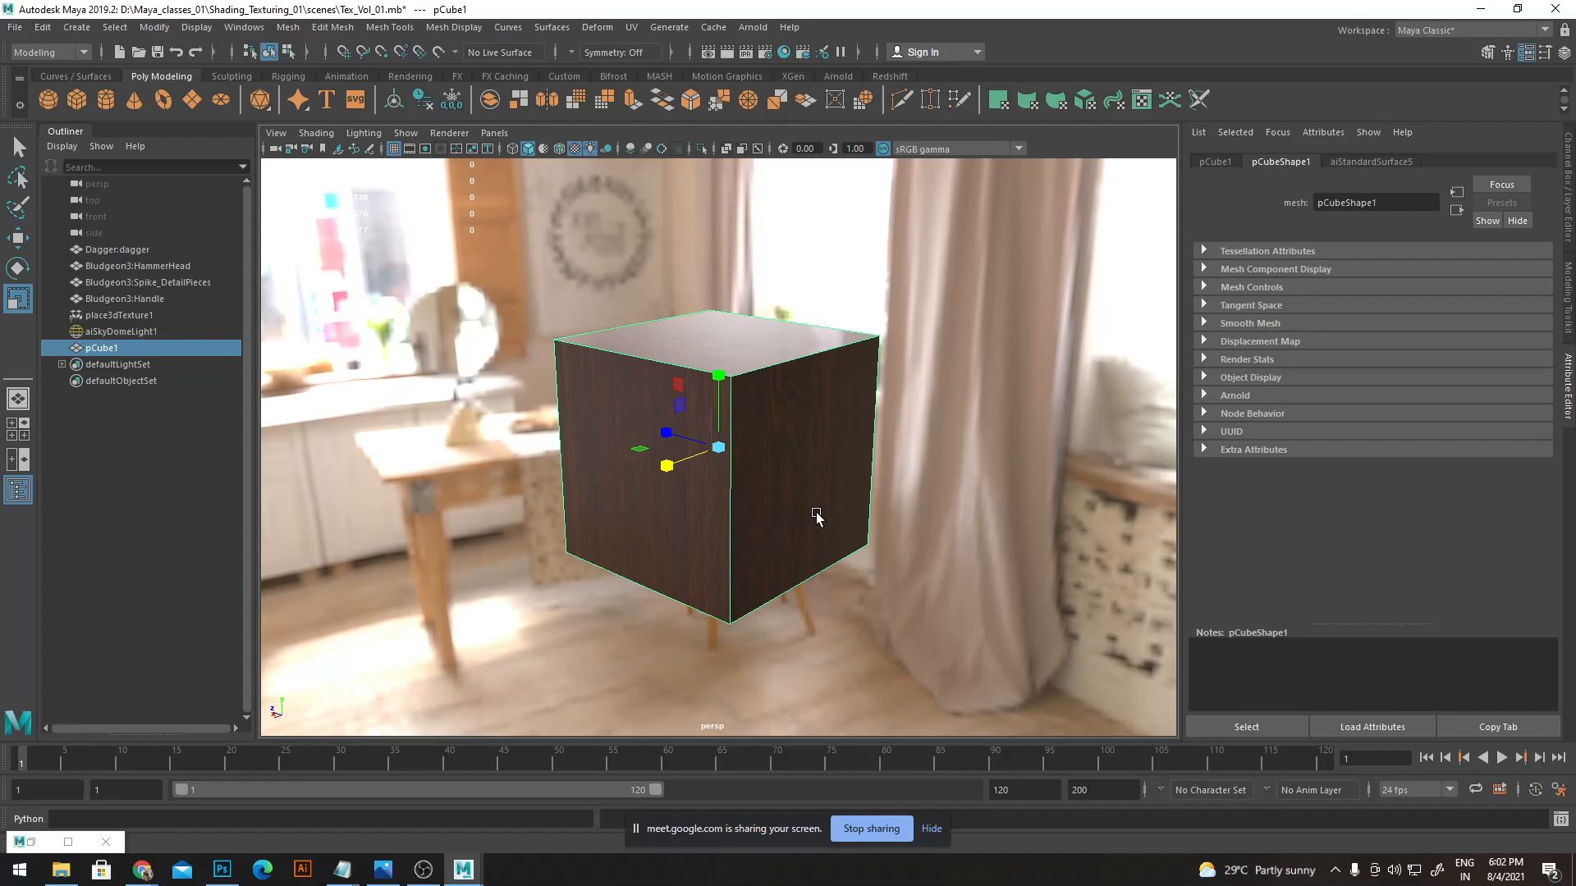
- Set the cube material's base Weight to 0.750 and stretch the cube along one axis into a long beam
left_click_drag(817, 515, 834, 516, "alt")
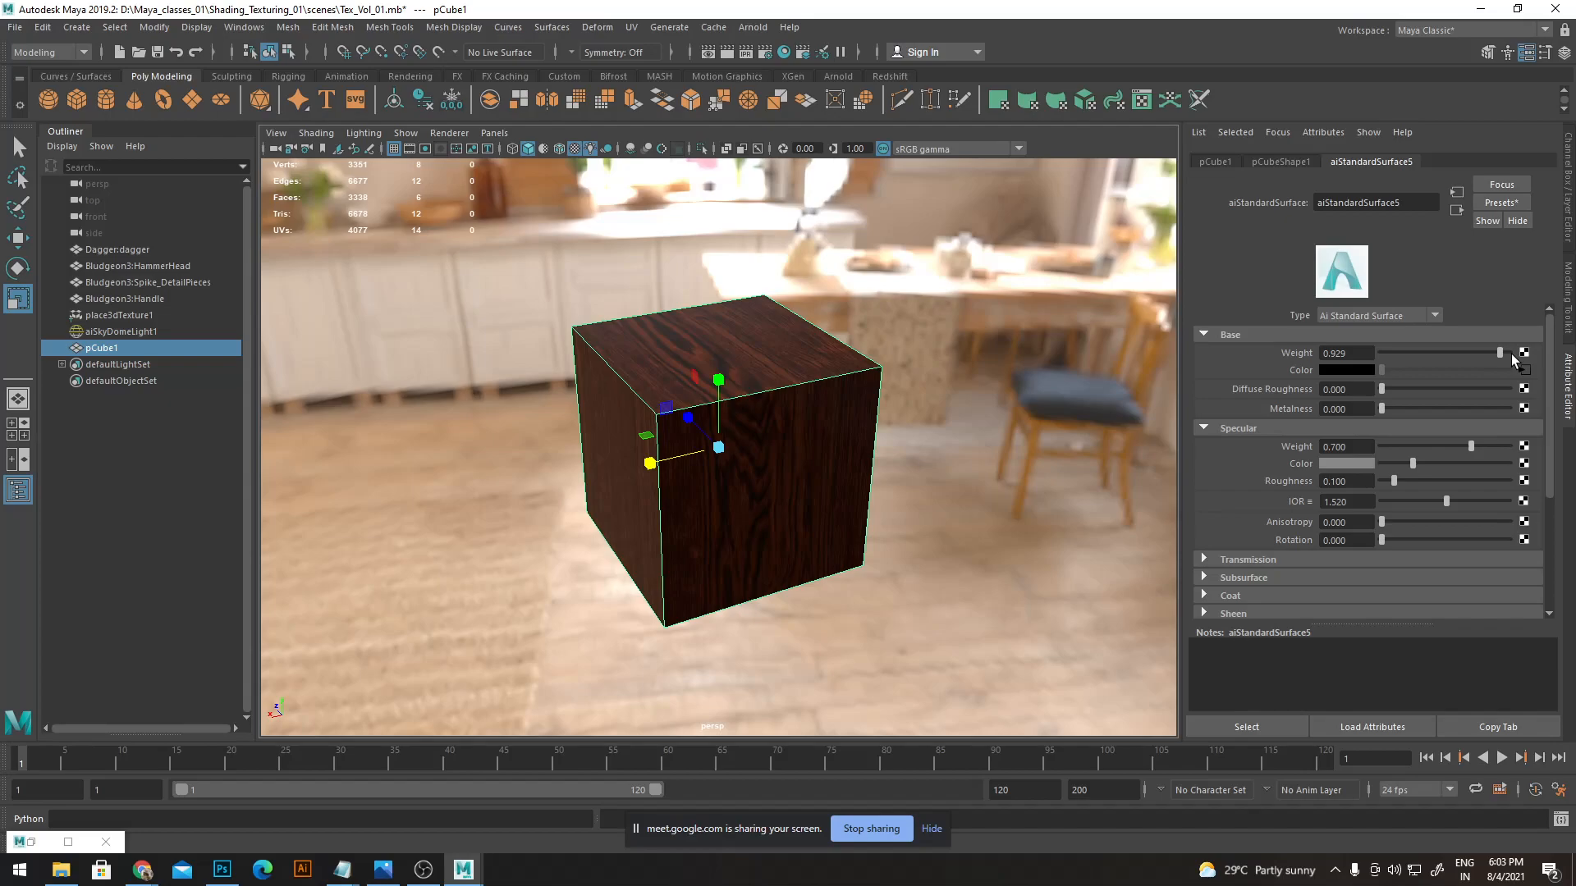
double_click(1346, 353)
type(".500")
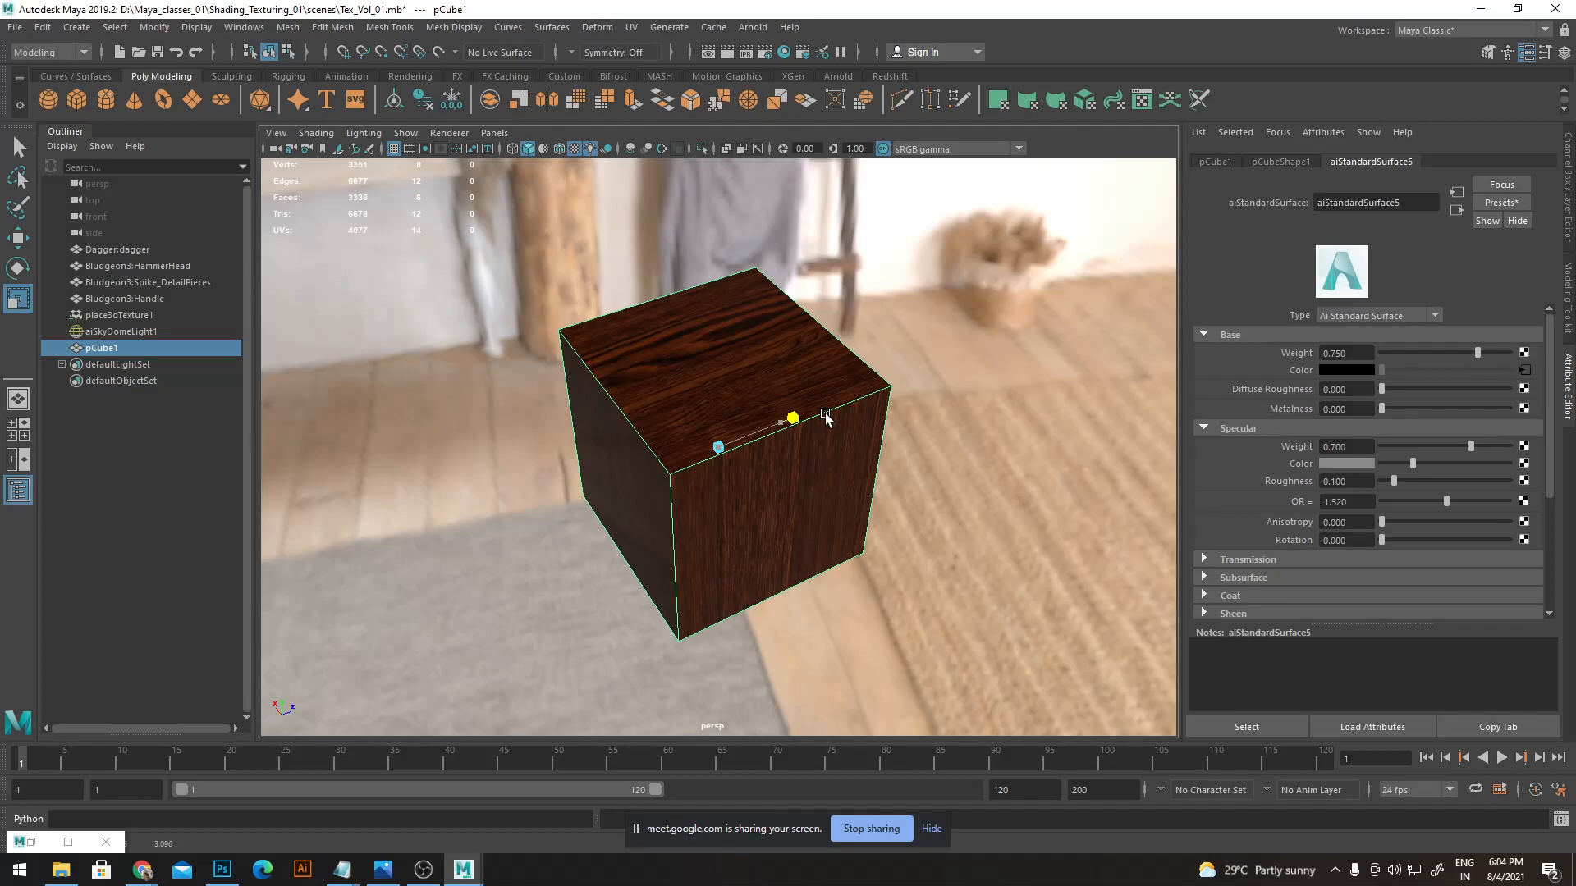
left_click_drag(826, 417, 788, 439)
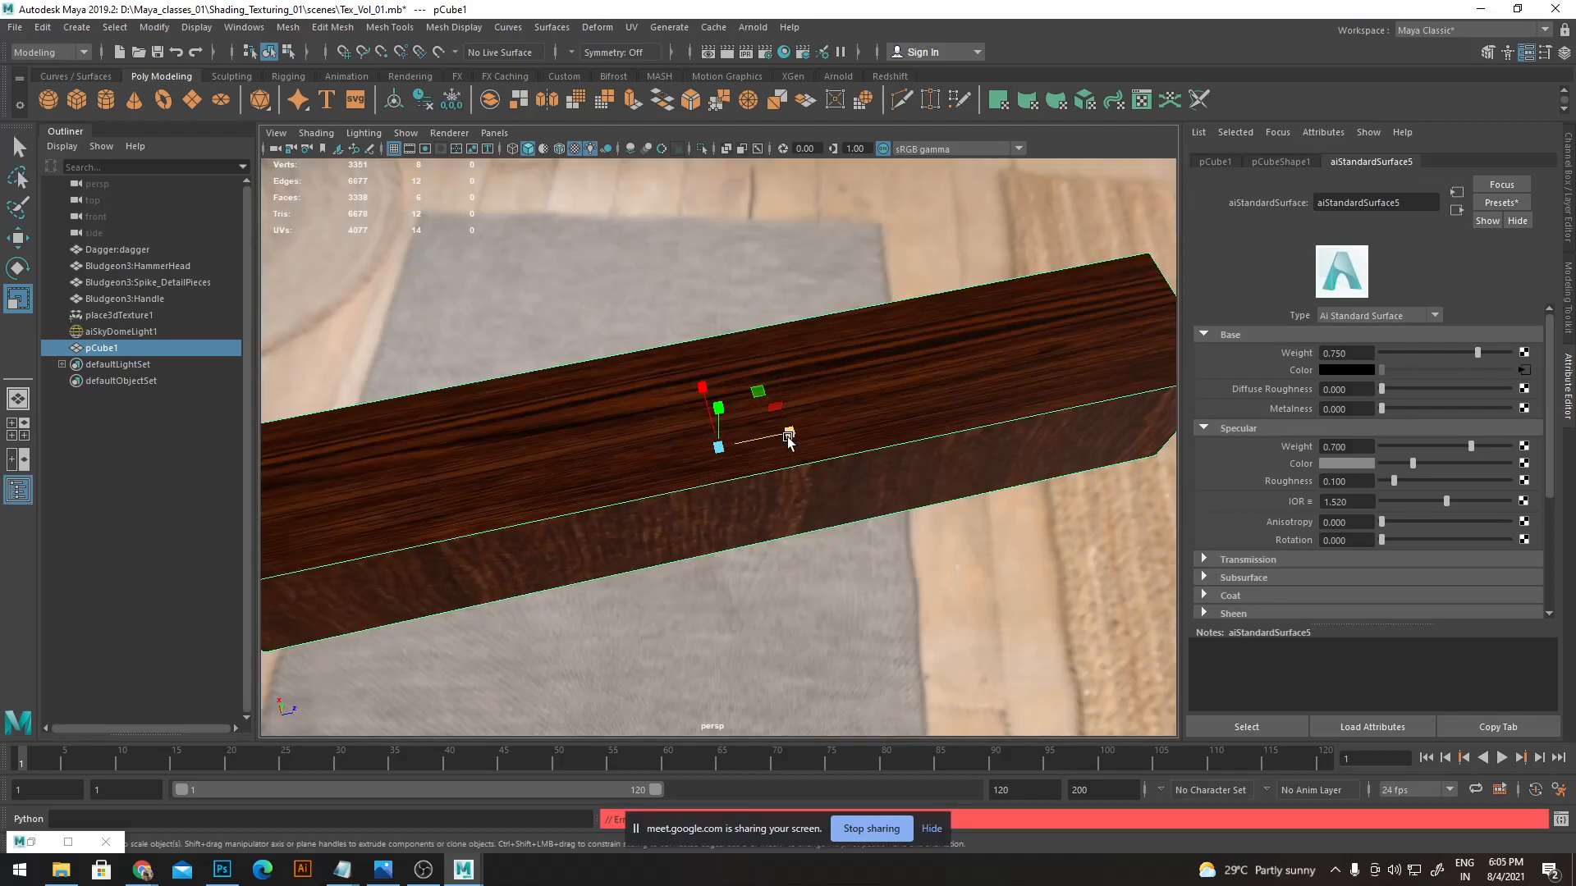
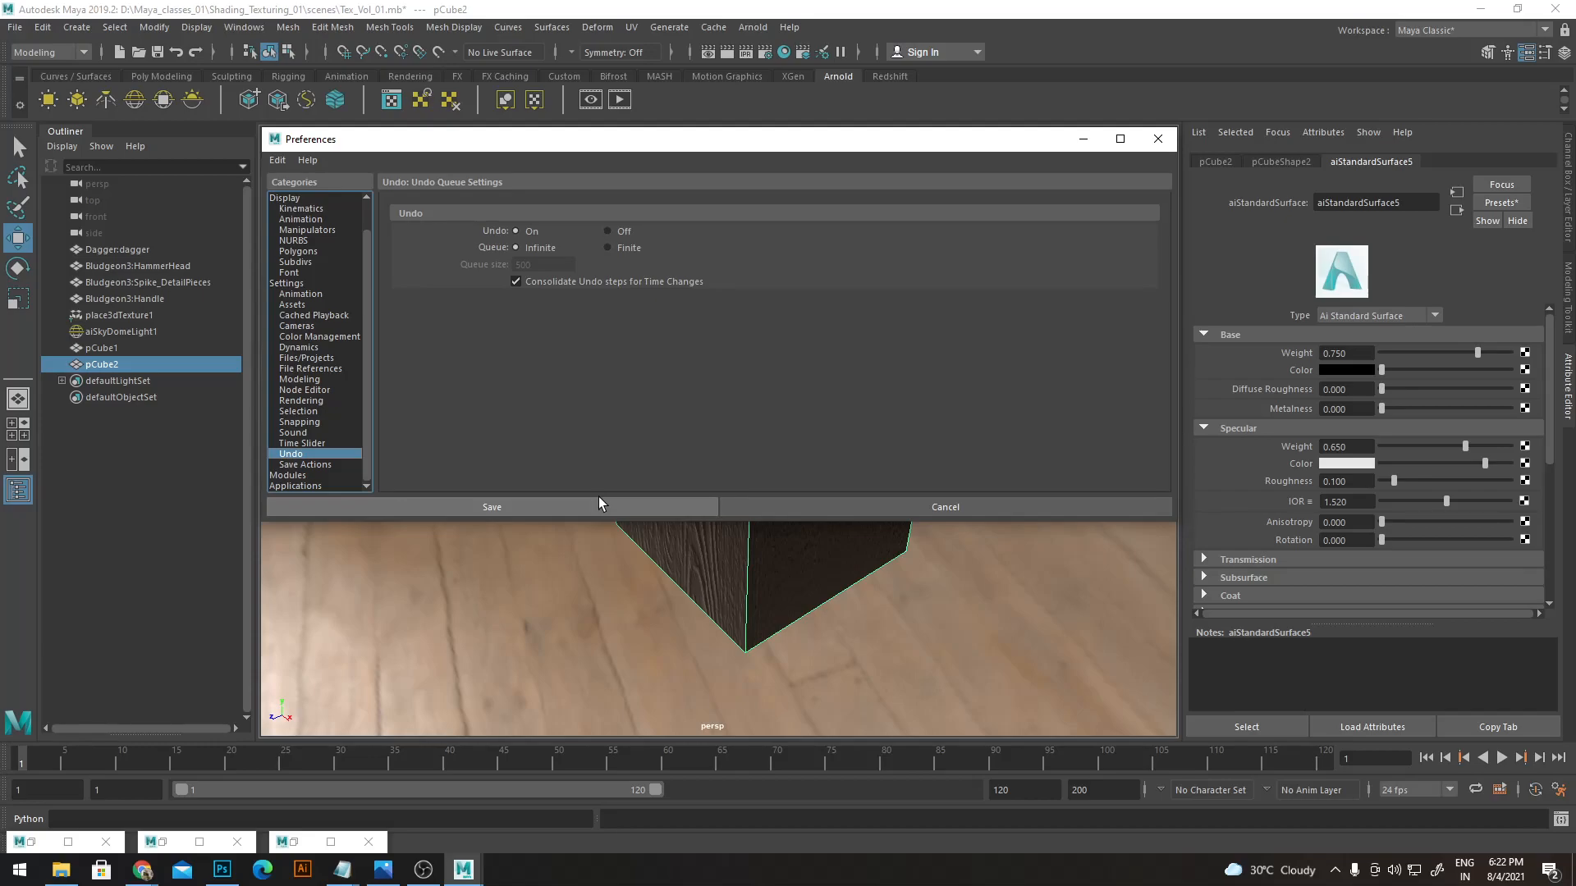
- Save the preferences with Undo on and an infinite undo queue
left_click(598, 498)
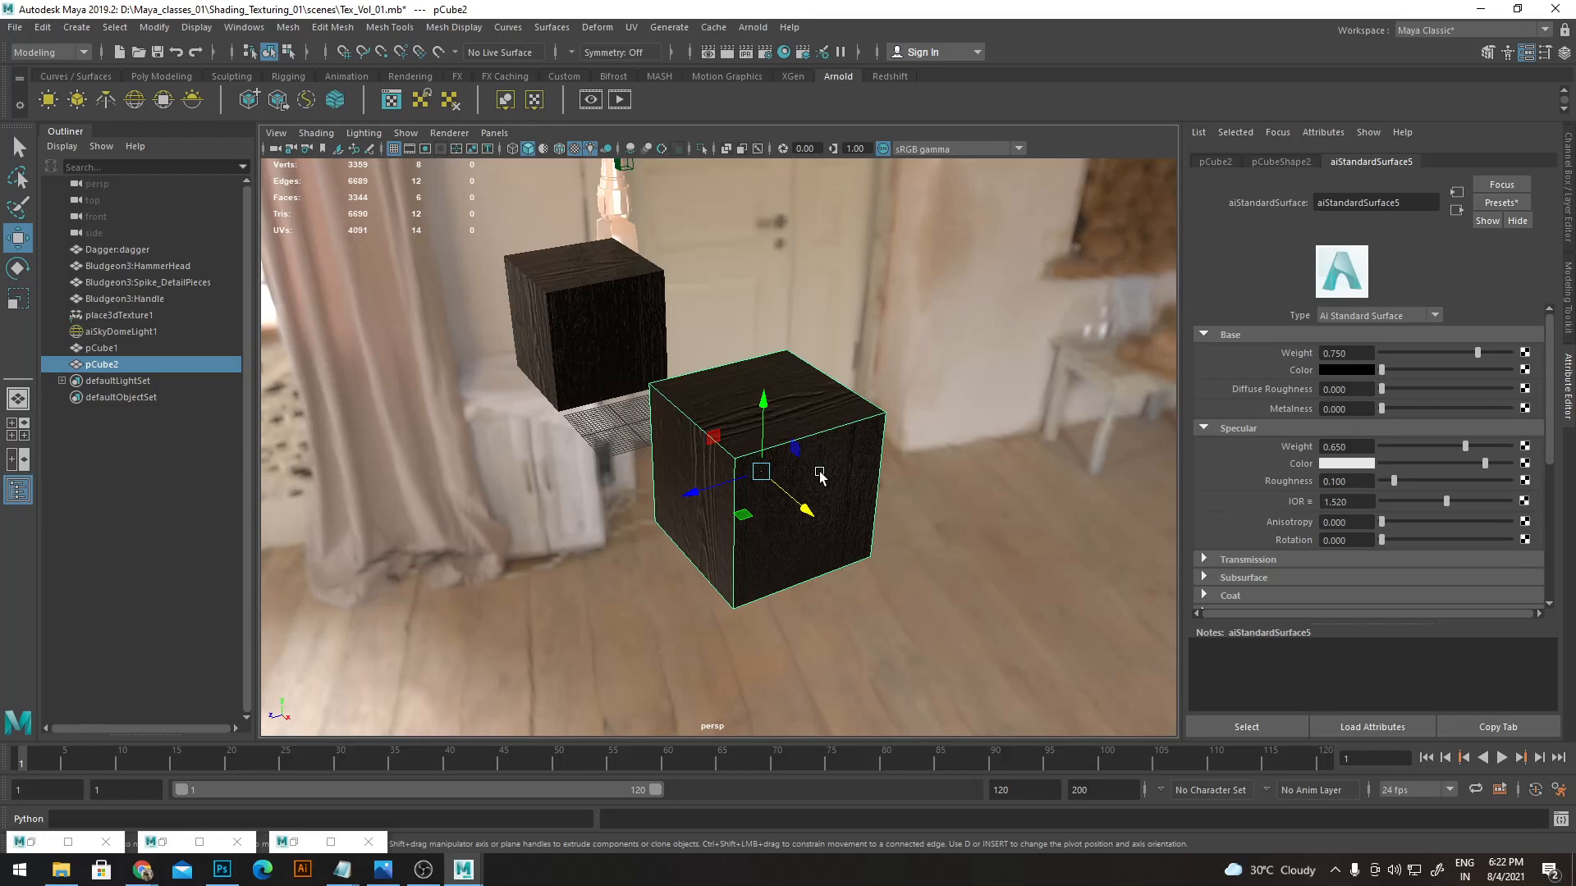
left_click(154, 27)
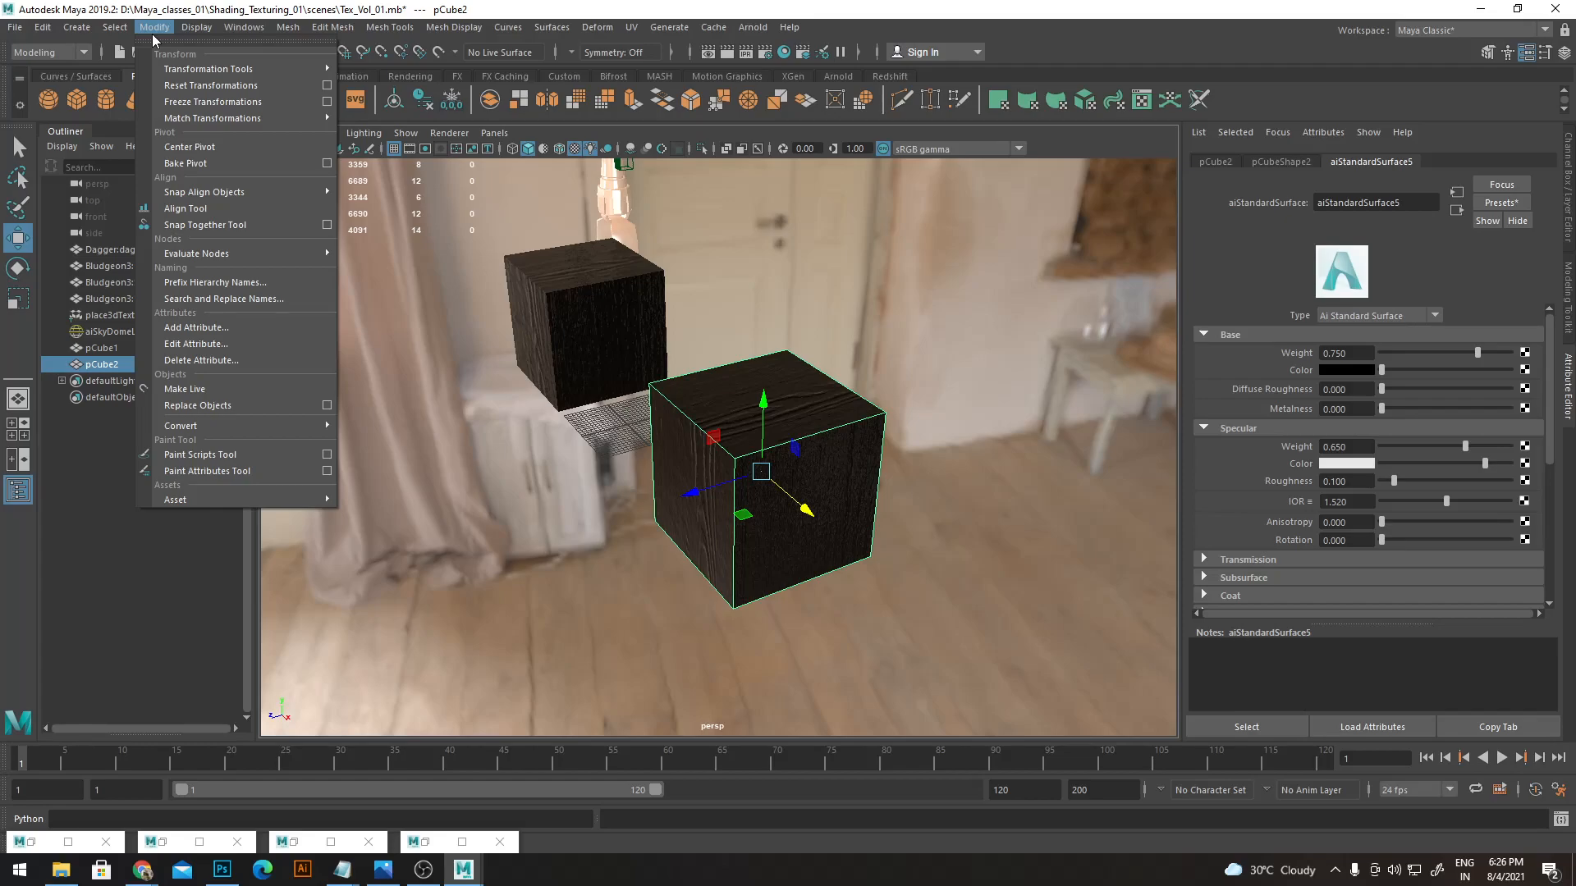
mouse_move(236, 116)
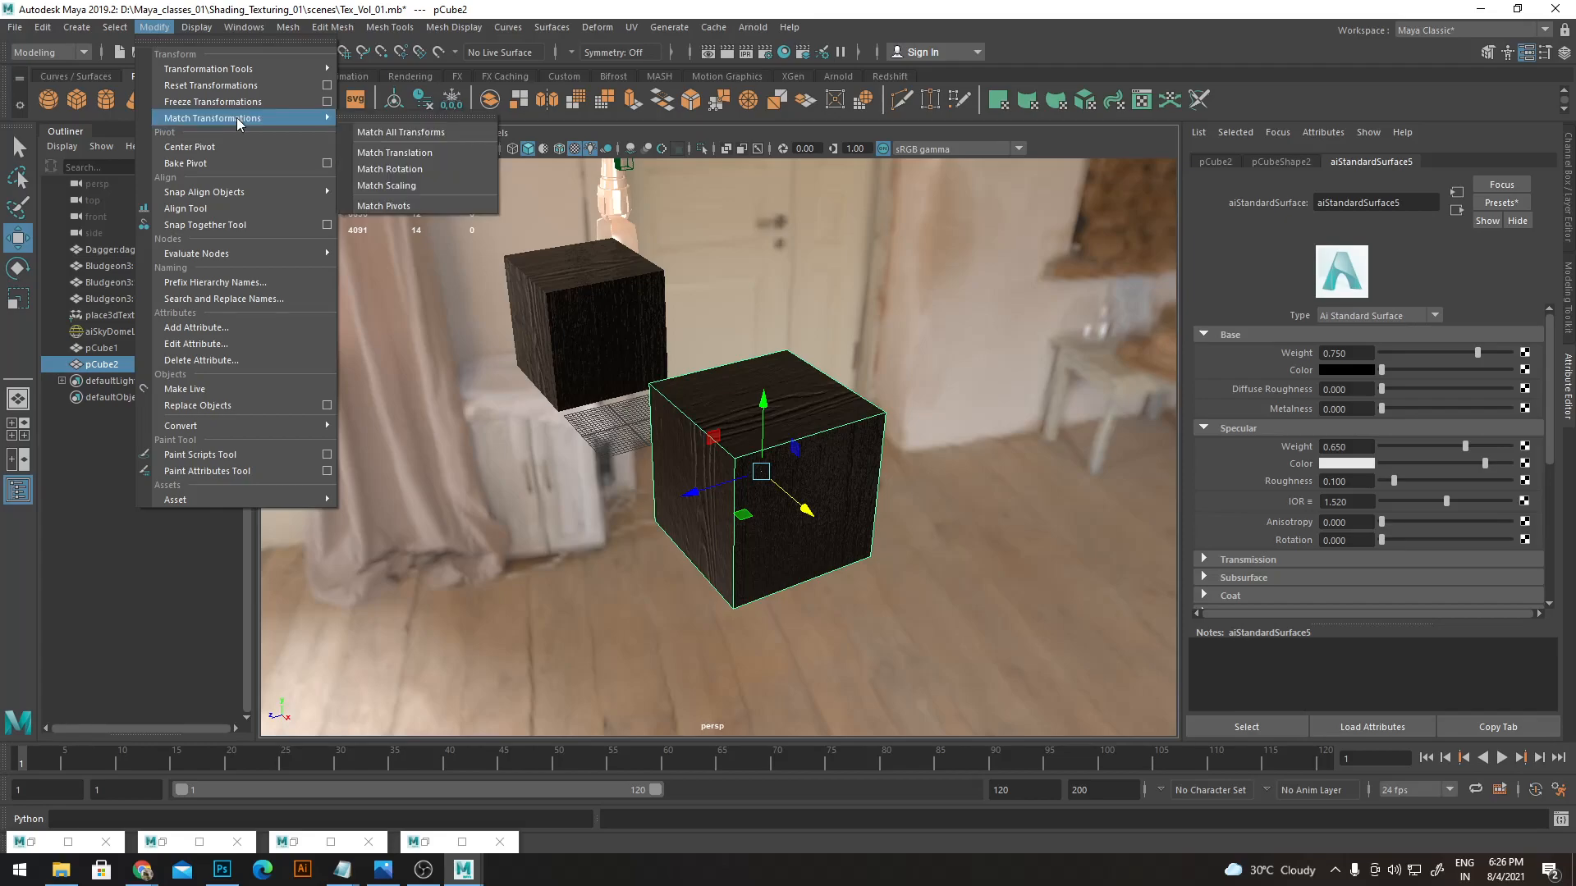
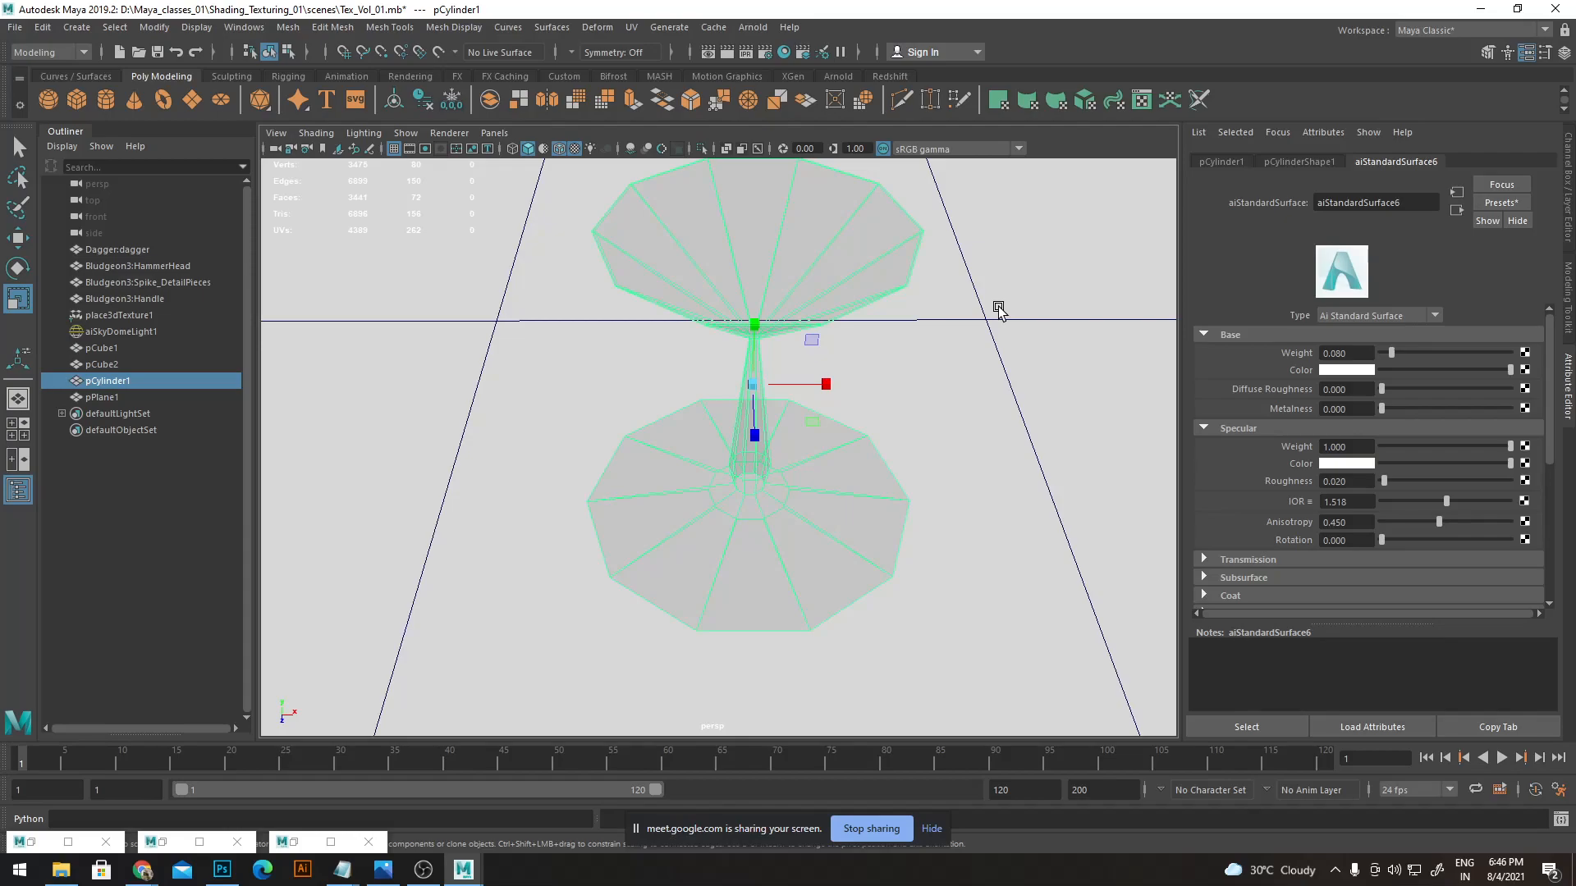
left_click_drag(999, 309, 756, 380, "alt")
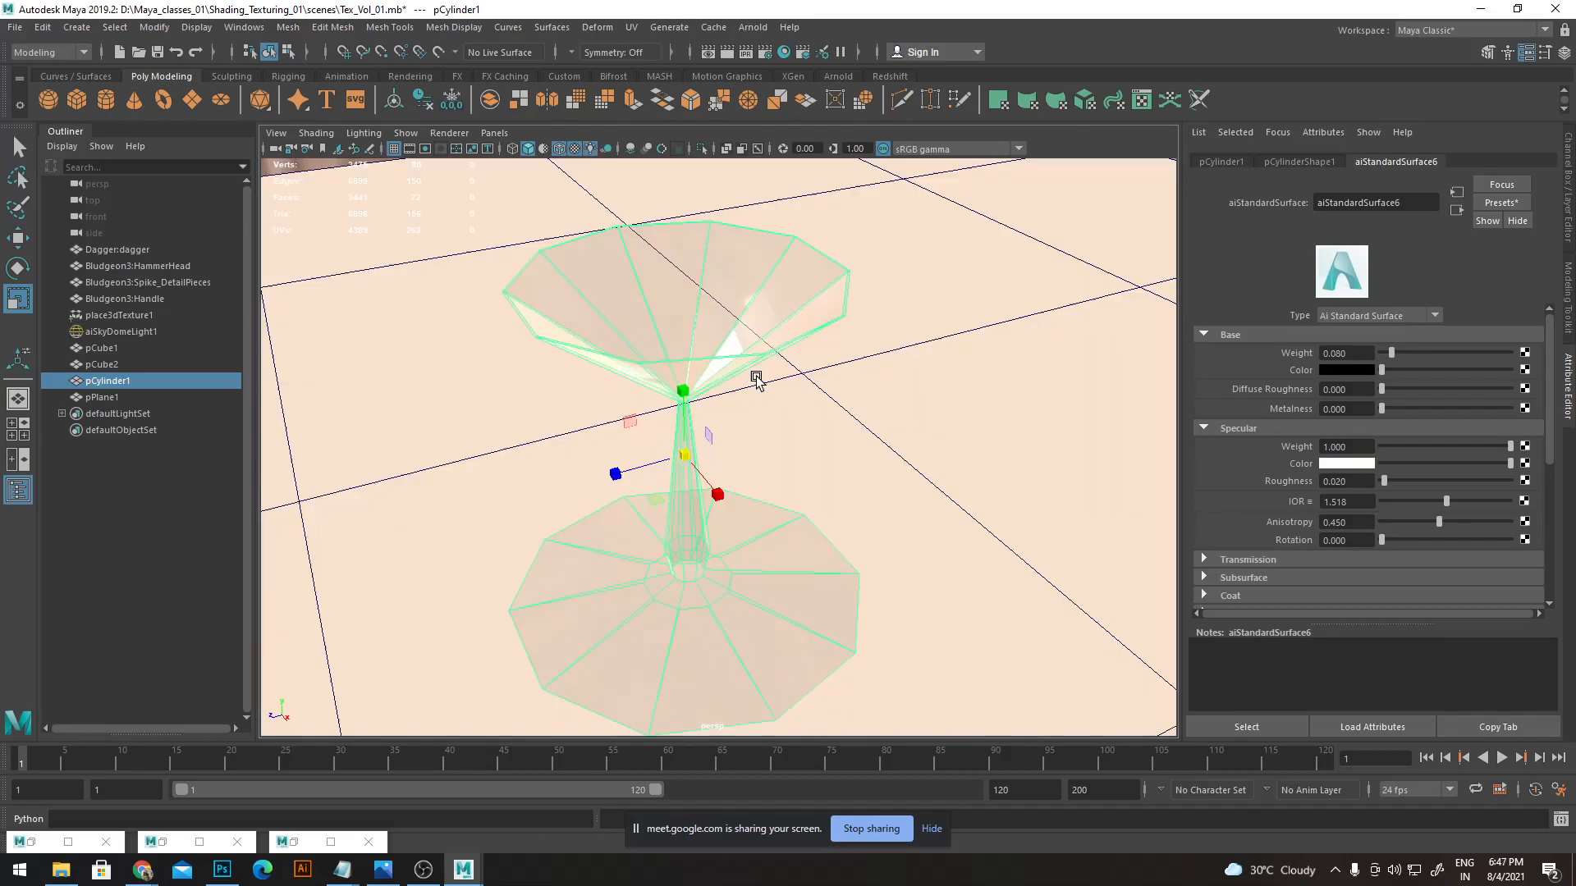